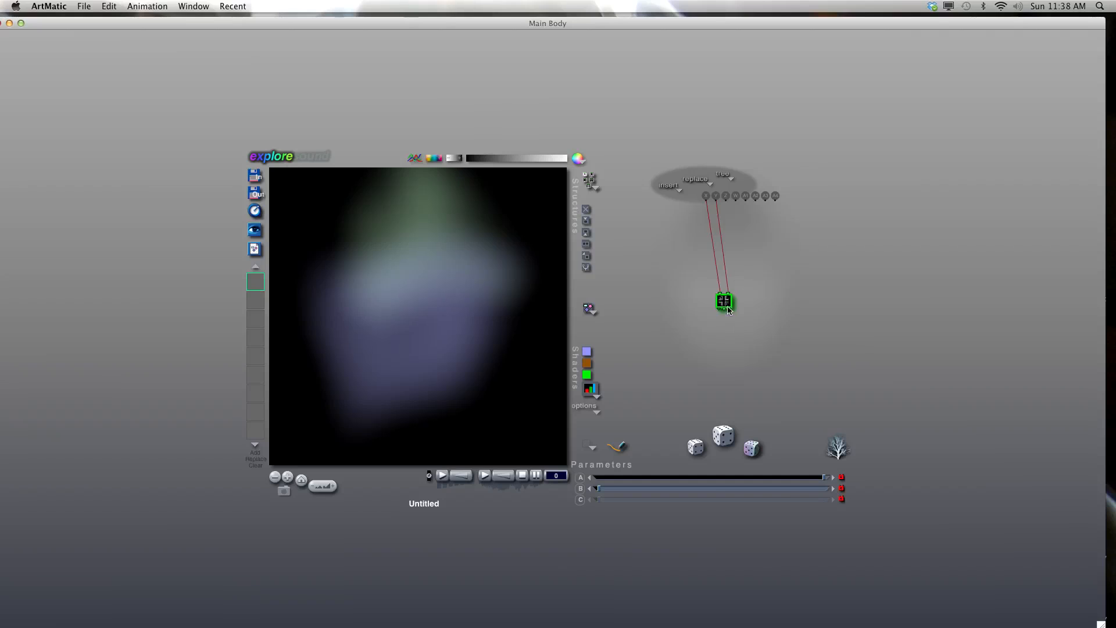
Insert a 2-in 2-out tile above the existing compiled tree tile and turn it into its own compiled tree.
{"action": "double_click", "coordinate": [725, 302]}
{"action": "left_click", "coordinate": [789, 333]}
{"action": "left_click", "coordinate": [586, 233]}
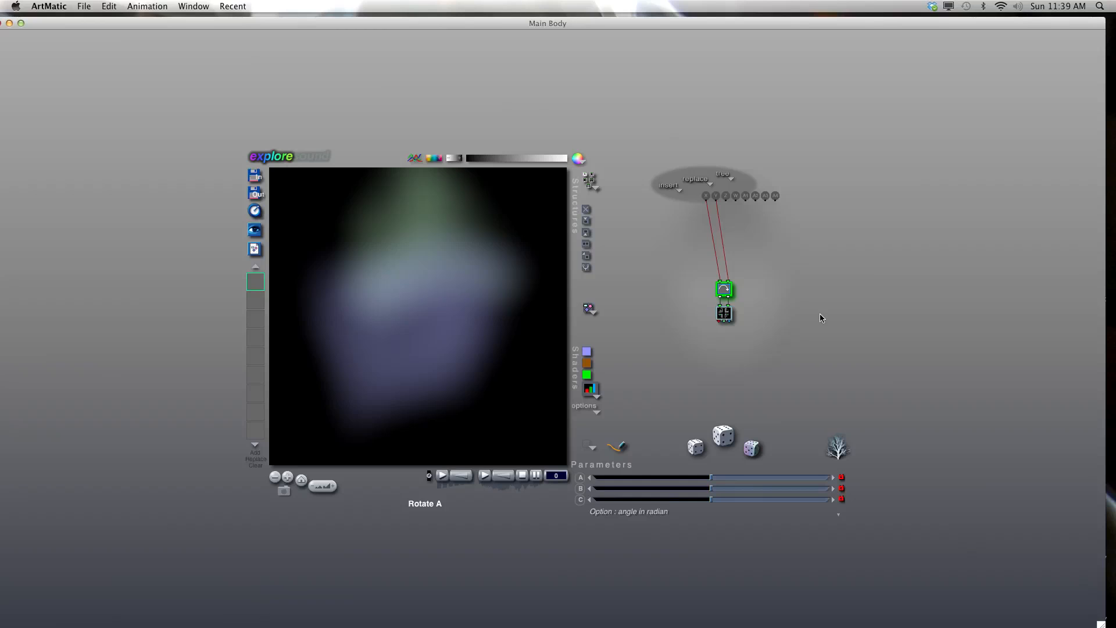
{"action": "key", "text": "n"}
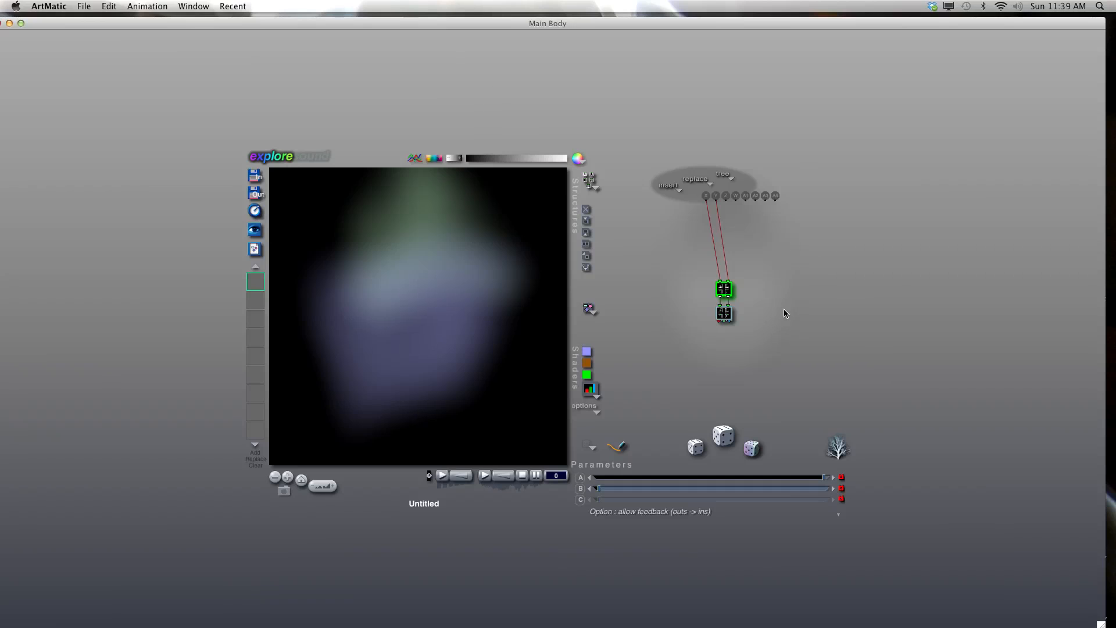
Inside the upper compiled tree, change the Rotate A tile to Branch N and lower its parameter A to the minimum.
{"action": "key", "text": "e"}
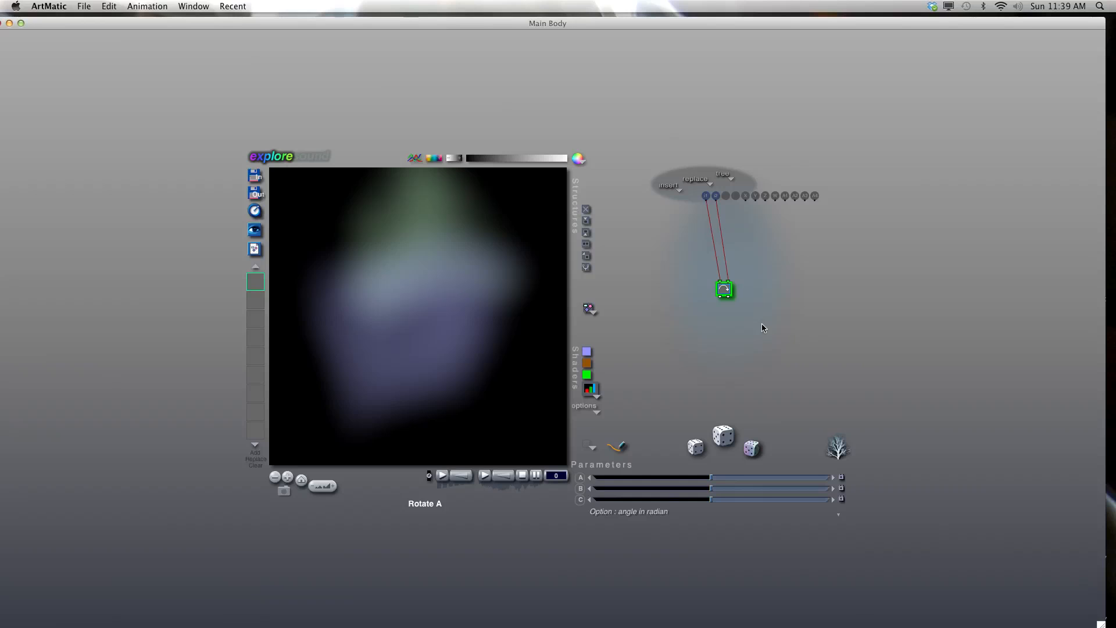
{"action": "left_click", "coordinate": [724, 289]}
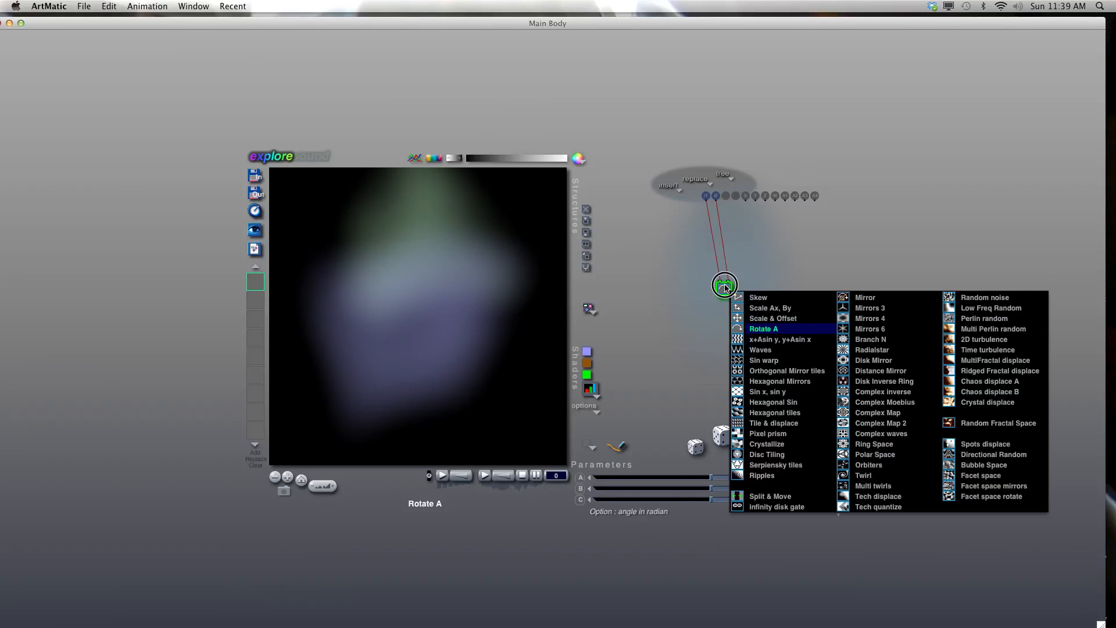
{"action": "left_click", "coordinate": [886, 342]}
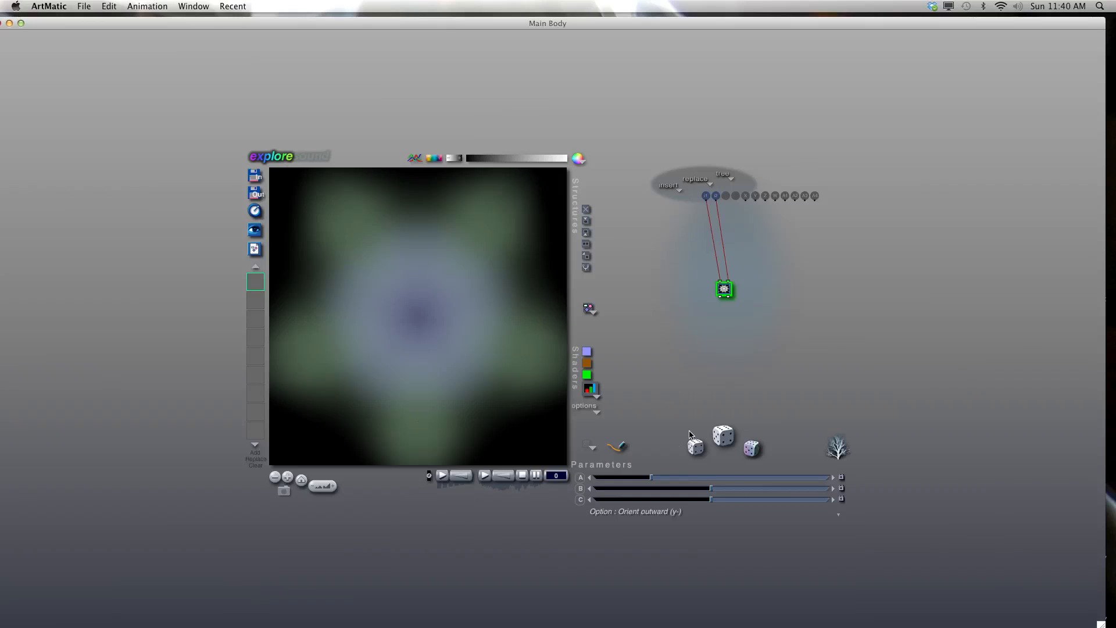
{"action": "mouse_move", "coordinate": [651, 478]}
{"action": "left_click_drag", "start_coordinate": [651, 478], "coordinate": [585, 479]}
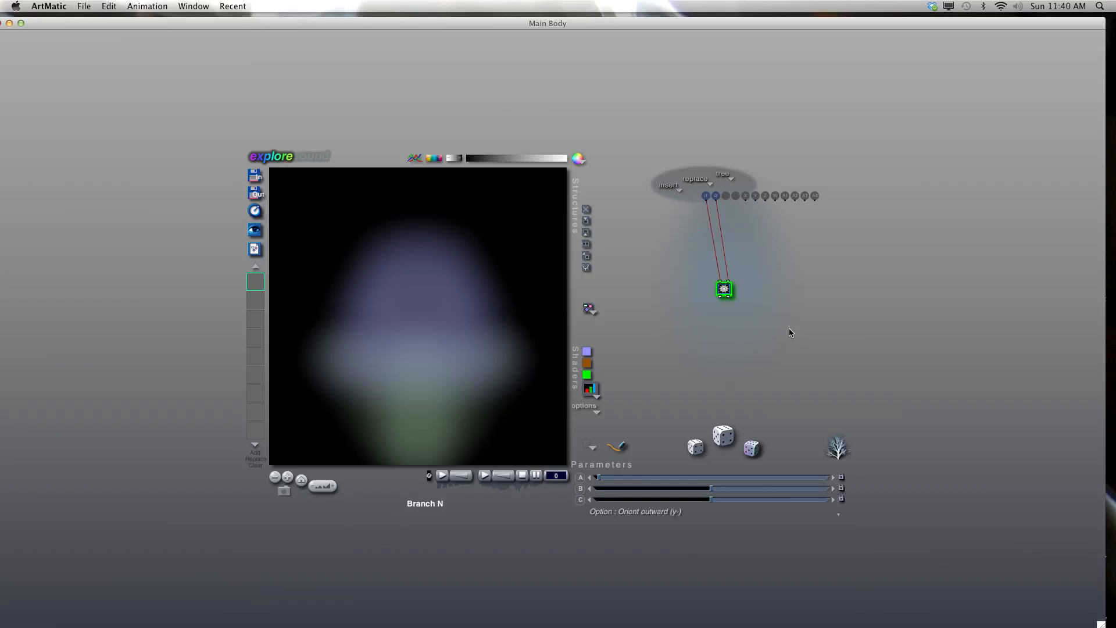
Examine the main tree, the Branch N tree and the tile structure inside the lower compiled tree.
{"action": "double_click", "coordinate": [778, 300]}
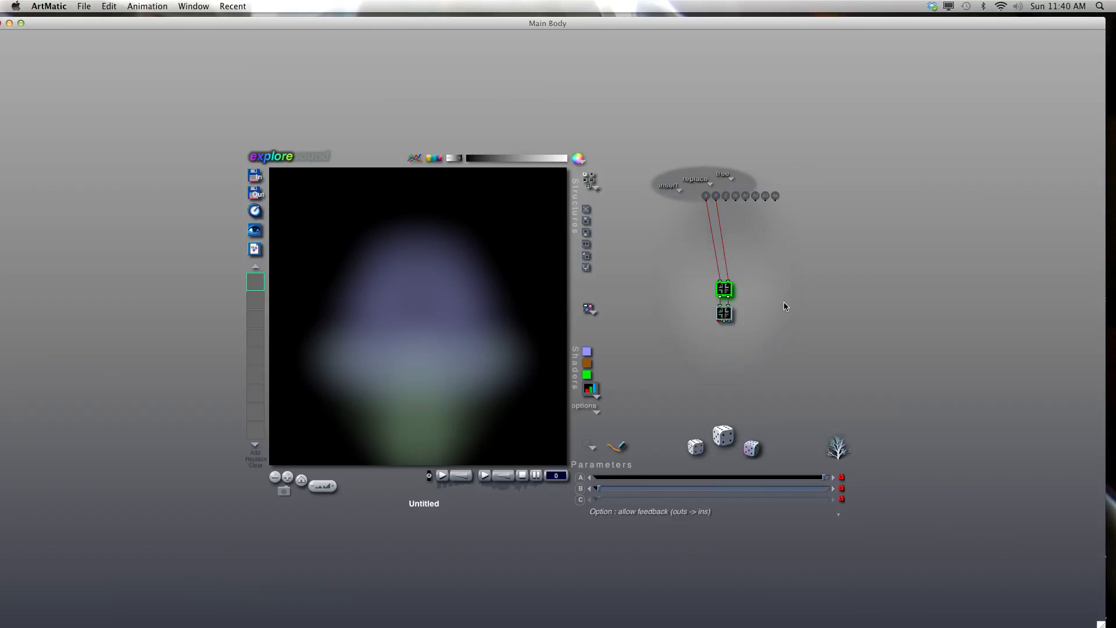
{"action": "key", "text": "Down"}
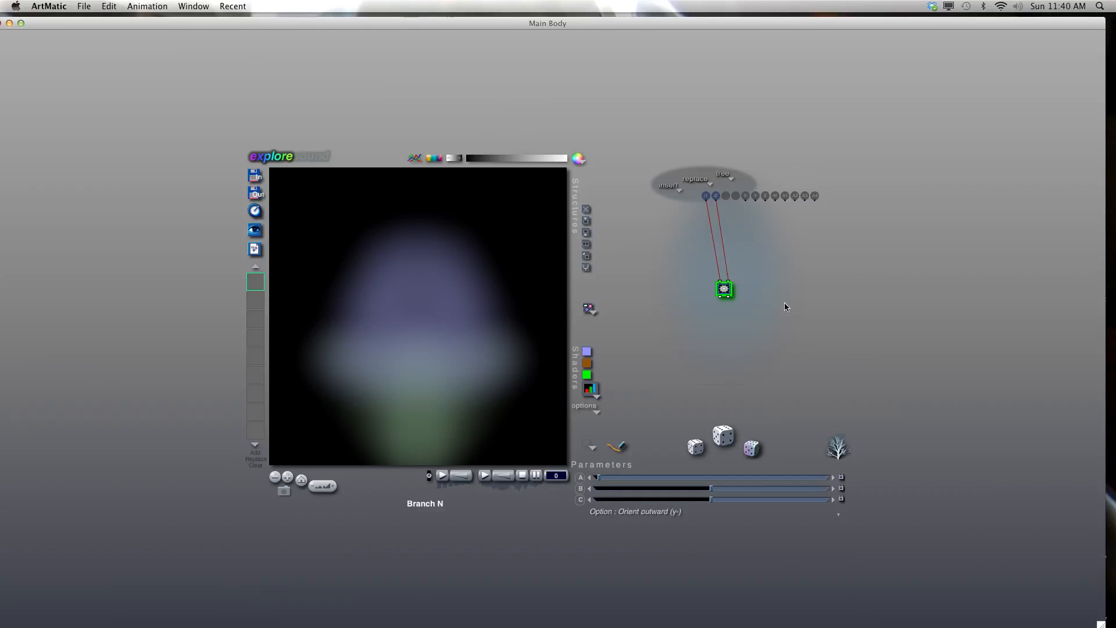
{"action": "double_click", "coordinate": [766, 279]}
{"action": "key", "text": "Down"}
{"action": "double_click", "coordinate": [901, 287]}
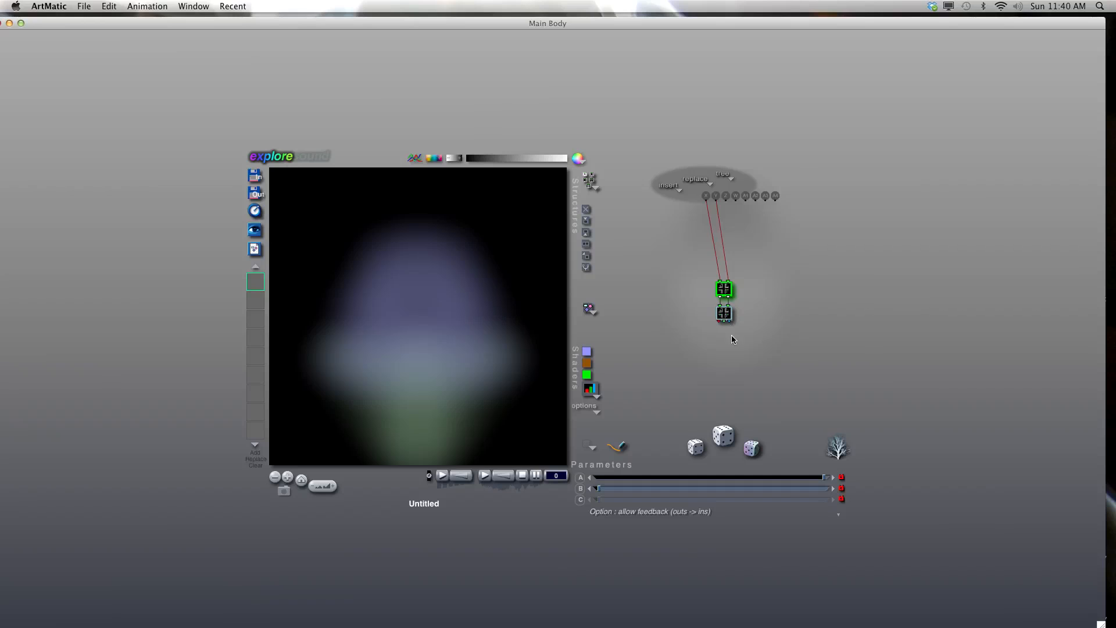
{"action": "left_click", "coordinate": [728, 316]}
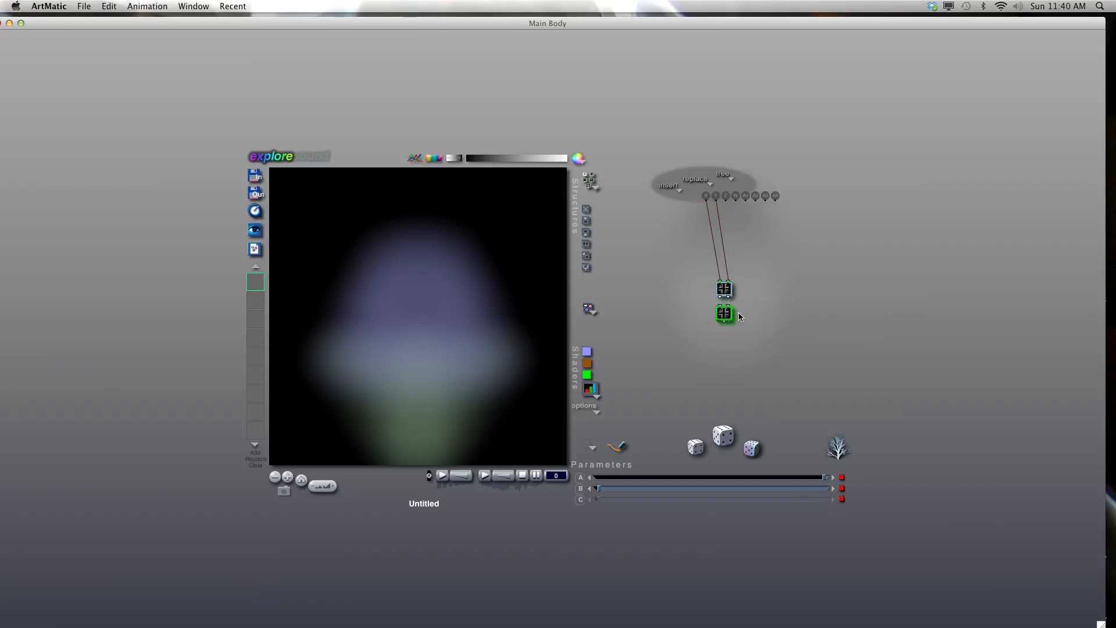
{"action": "double_click", "coordinate": [740, 317]}
{"action": "double_click", "coordinate": [743, 220]}
{"action": "double_click", "coordinate": [732, 313]}
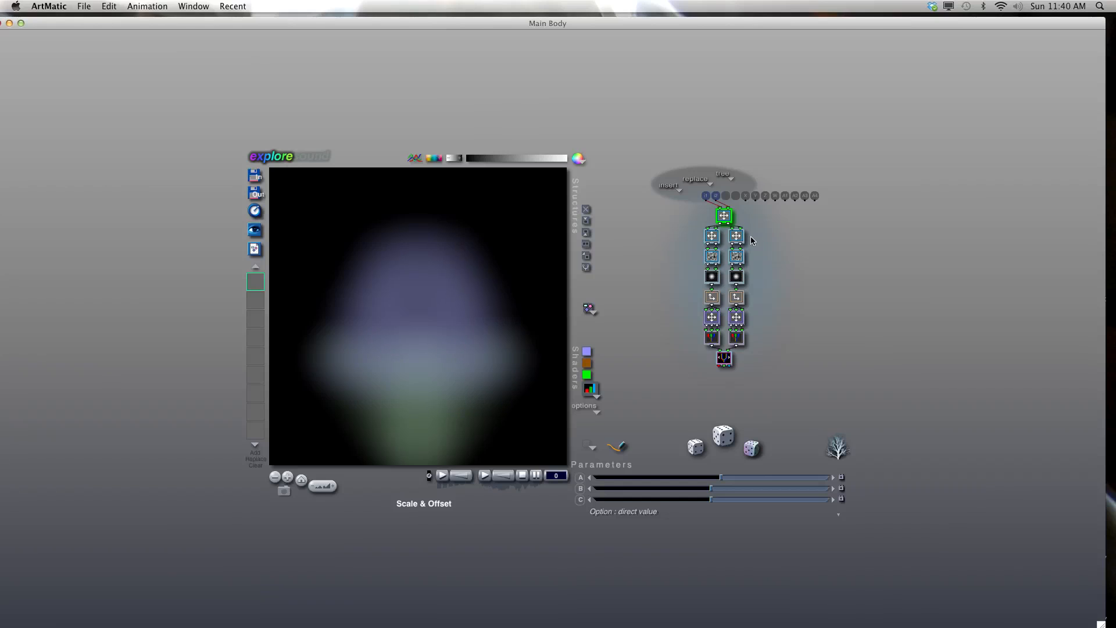
{"action": "left_click", "coordinate": [798, 266]}
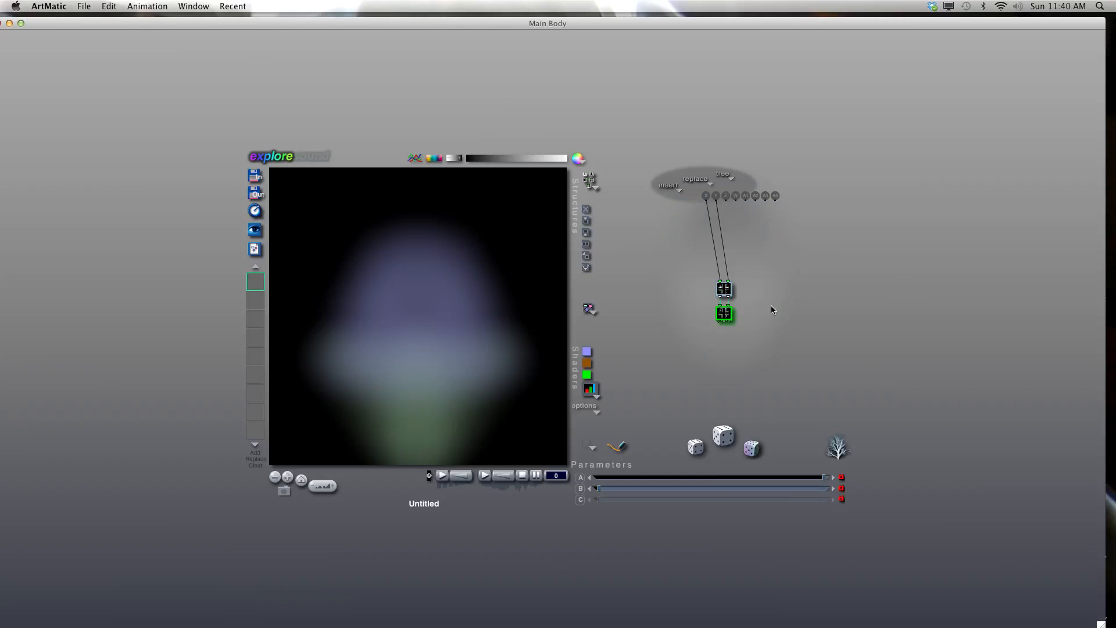
Set the option of the Branch N tile inside the upper compiled tree to Orient inward (y+).
{"action": "double_click", "coordinate": [727, 291]}
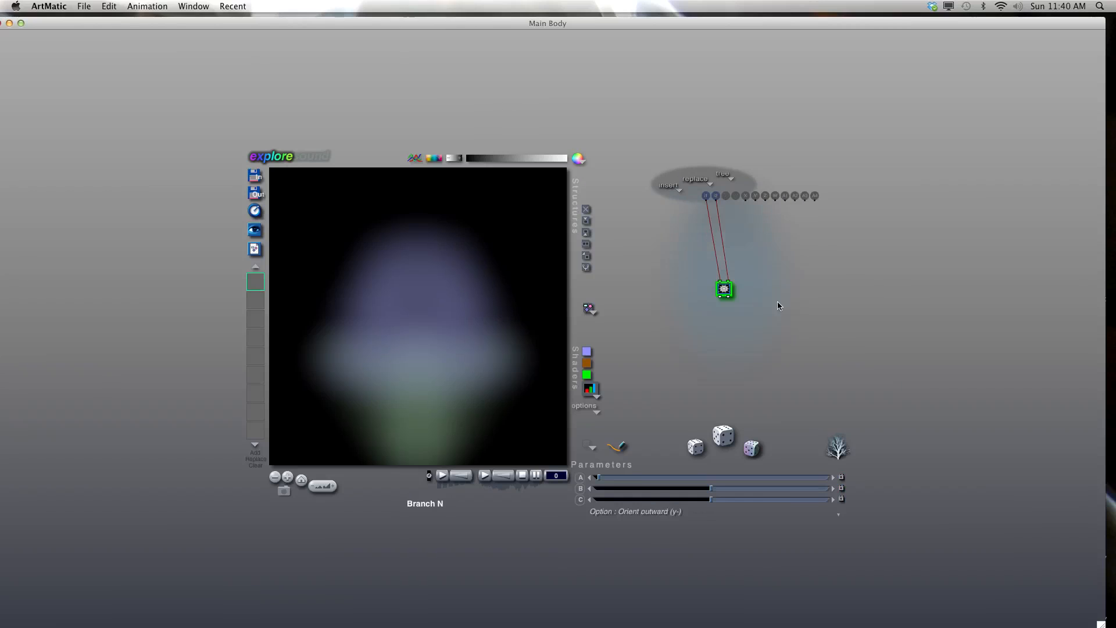
{"action": "left_click", "coordinate": [674, 515]}
{"action": "left_click", "coordinate": [692, 530]}
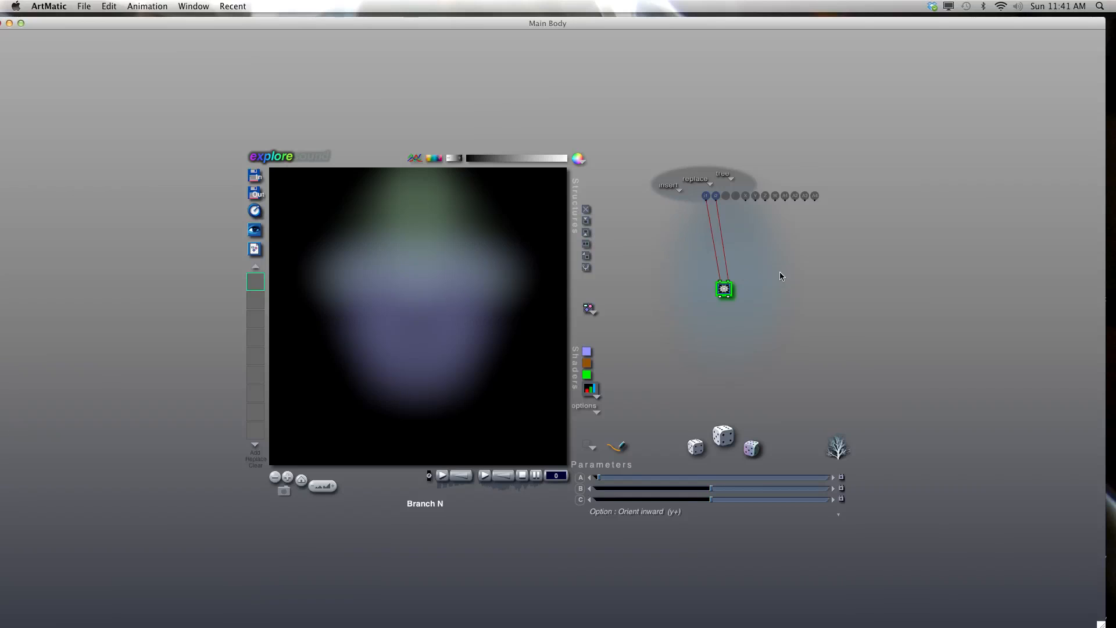
Inside the lower compiled tree, adjust the offset of the second-row tile and parameter B of the right-hand third-row tile.
{"action": "double_click", "coordinate": [800, 327]}
{"action": "left_click", "coordinate": [728, 317]}
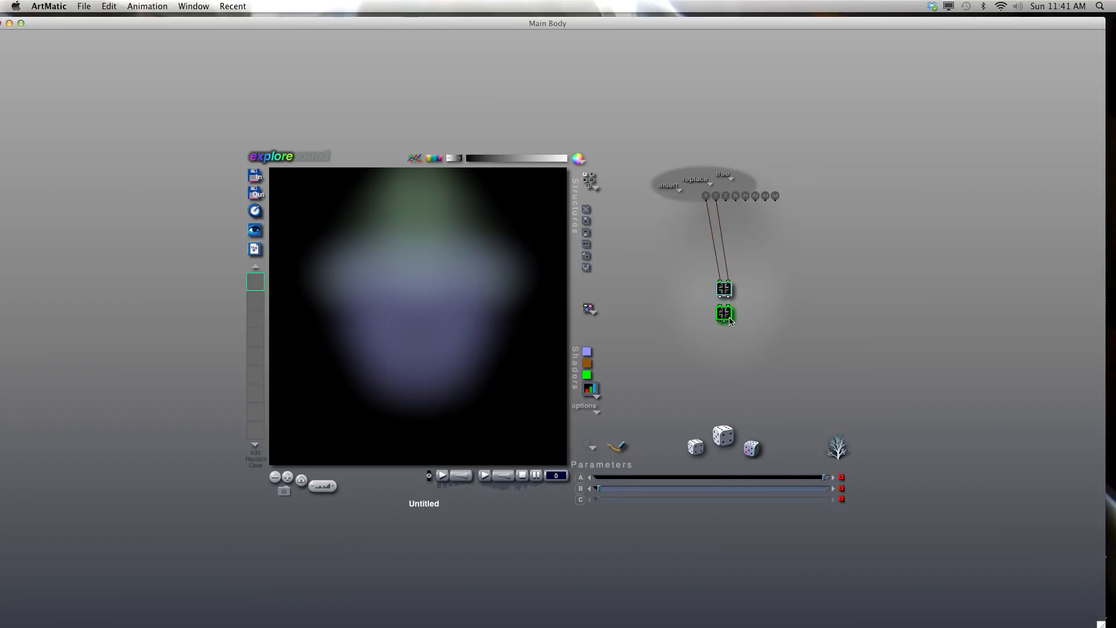
{"action": "double_click", "coordinate": [730, 319]}
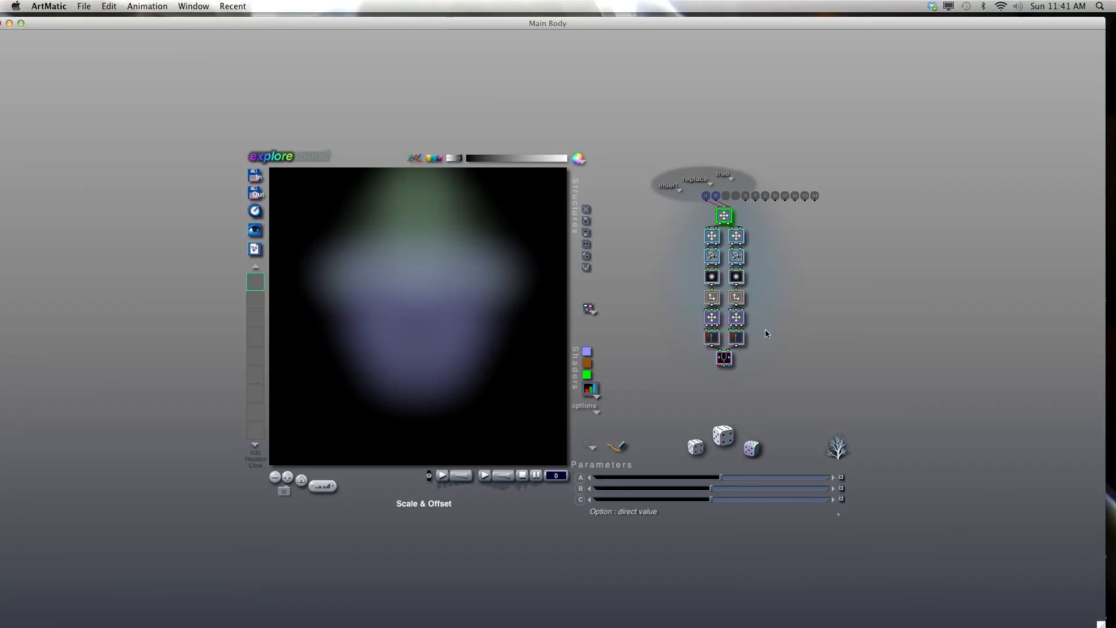
{"action": "left_click", "coordinate": [714, 237]}
{"action": "mouse_move", "coordinate": [705, 499]}
{"action": "left_mouse_down"}
{"action": "mouse_move", "coordinate": [716, 502]}
{"action": "mouse_move", "coordinate": [709, 491]}
{"action": "left_mouse_up"}
{"action": "left_click", "coordinate": [736, 237]}
{"action": "left_click", "coordinate": [712, 256]}
{"action": "left_click", "coordinate": [737, 258]}
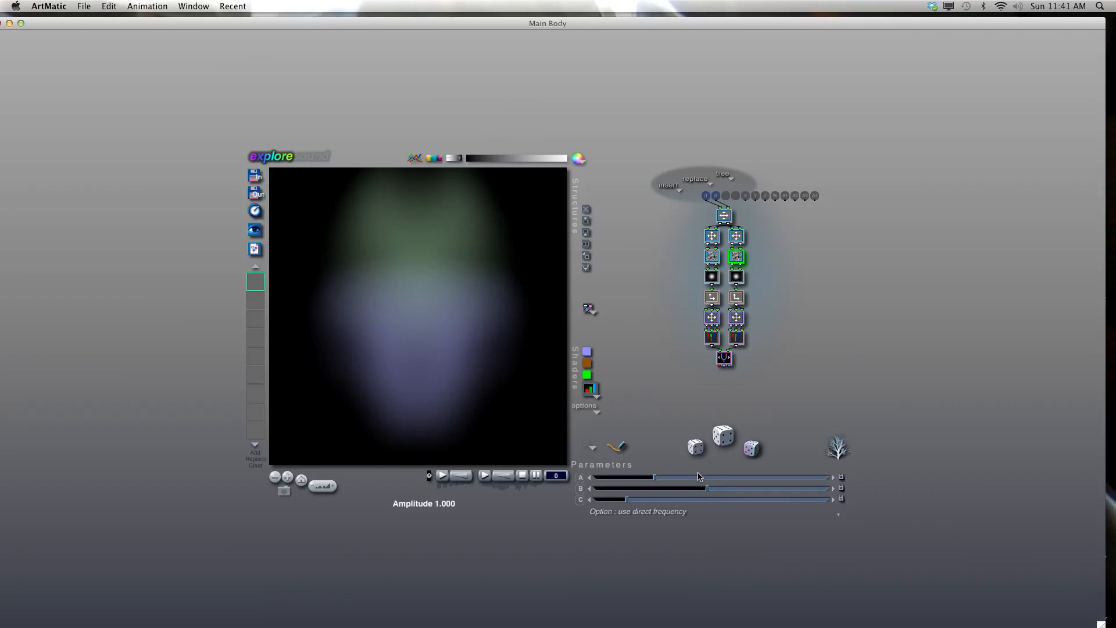
{"action": "mouse_move", "coordinate": [708, 488]}
{"action": "left_mouse_down"}
{"action": "mouse_move", "coordinate": [668, 488]}
{"action": "mouse_move", "coordinate": [709, 492]}
{"action": "left_mouse_up"}
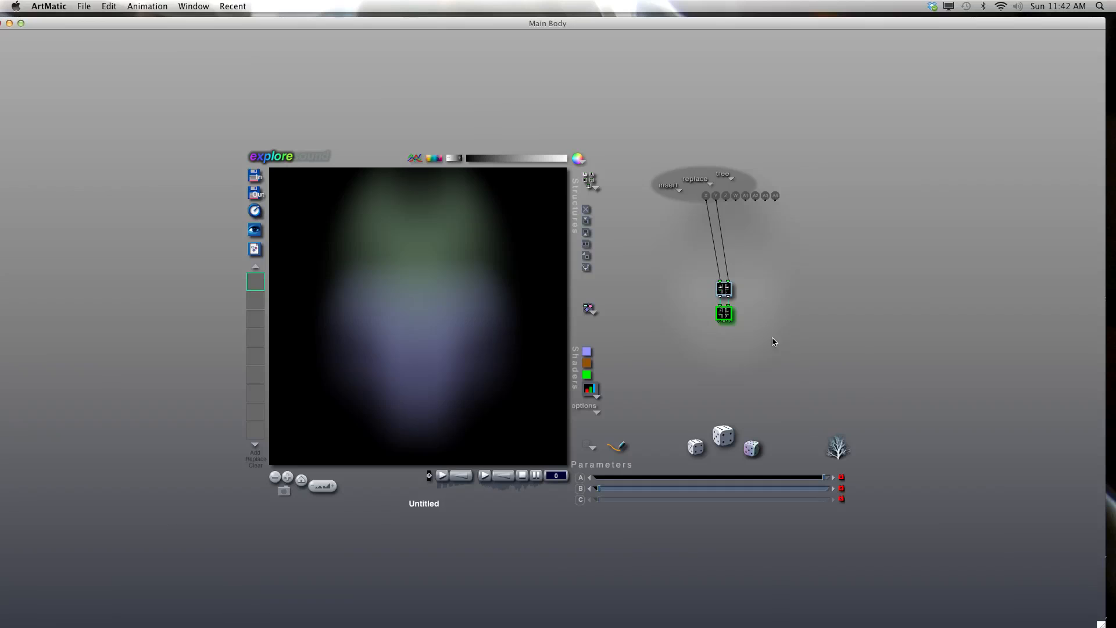
Add an RGB Pict/Movie tile fed by the upper compiled tree, beside the lower one, and turn it into a compiled tree.
{"action": "left_click", "coordinate": [727, 294]}
{"action": "left_click", "coordinate": [587, 256]}
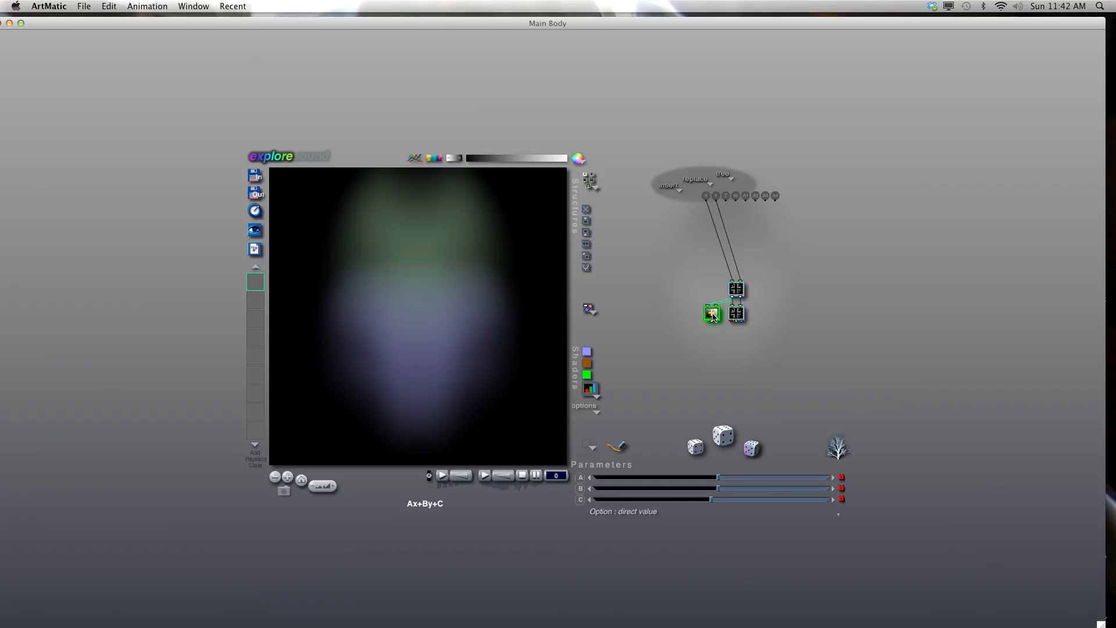
{"action": "left_click_drag", "start_coordinate": [712, 316], "coordinate": [870, 351]}
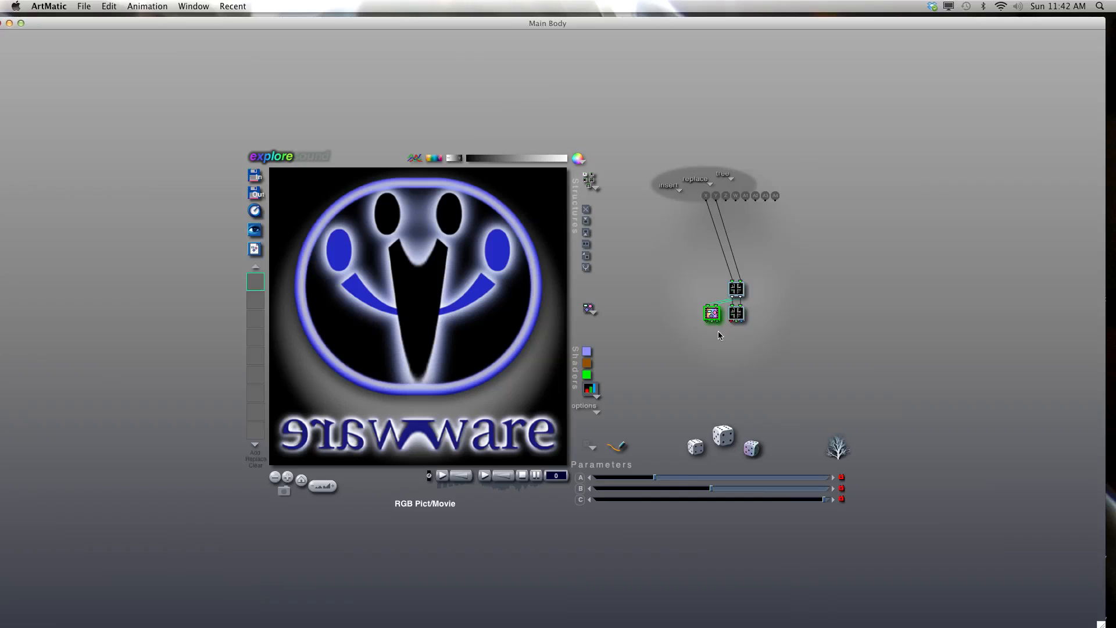
{"action": "key", "text": "k"}
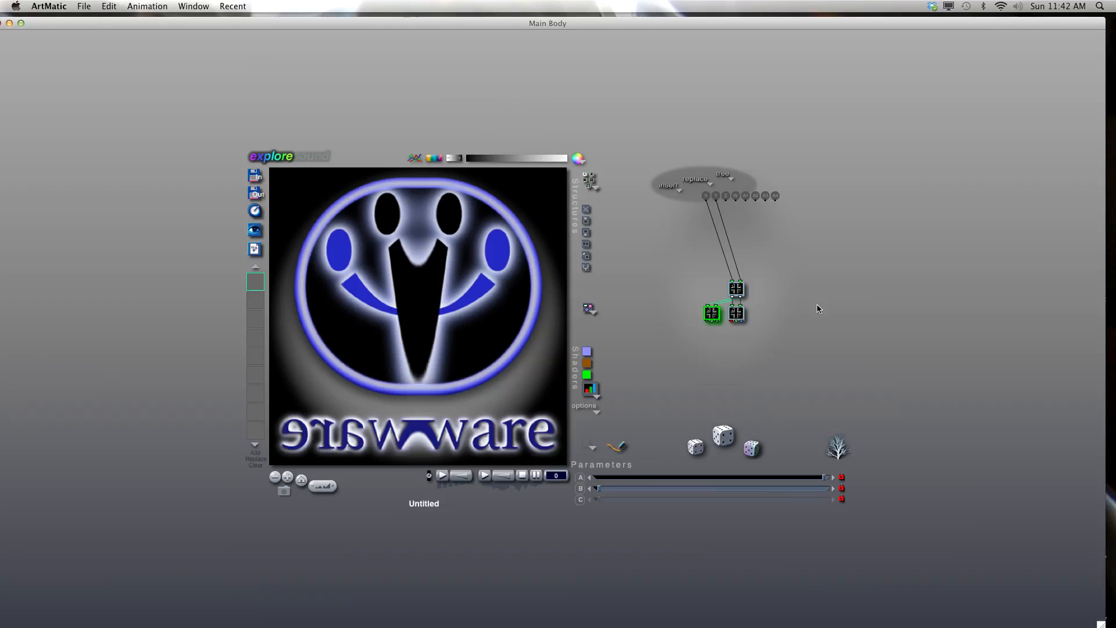
Inside the new compiled tree, replace the RGB Pict/Movie tile with a 2 In 2 Out tile.
{"action": "key", "text": "e"}
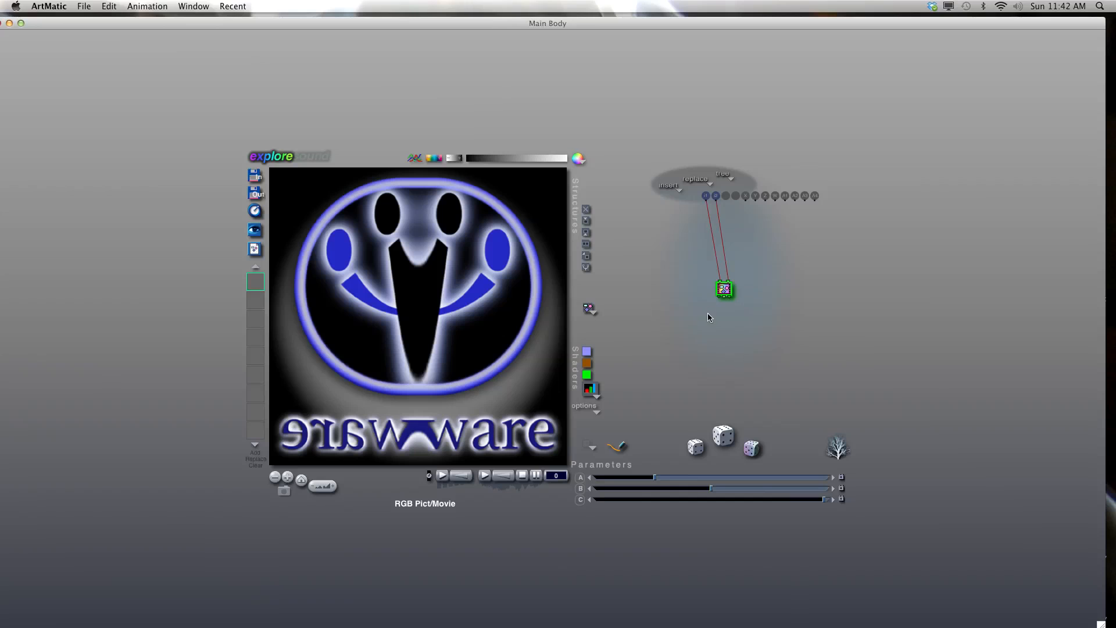
{"action": "left_click", "coordinate": [723, 291]}
{"action": "left_click", "coordinate": [760, 300]}
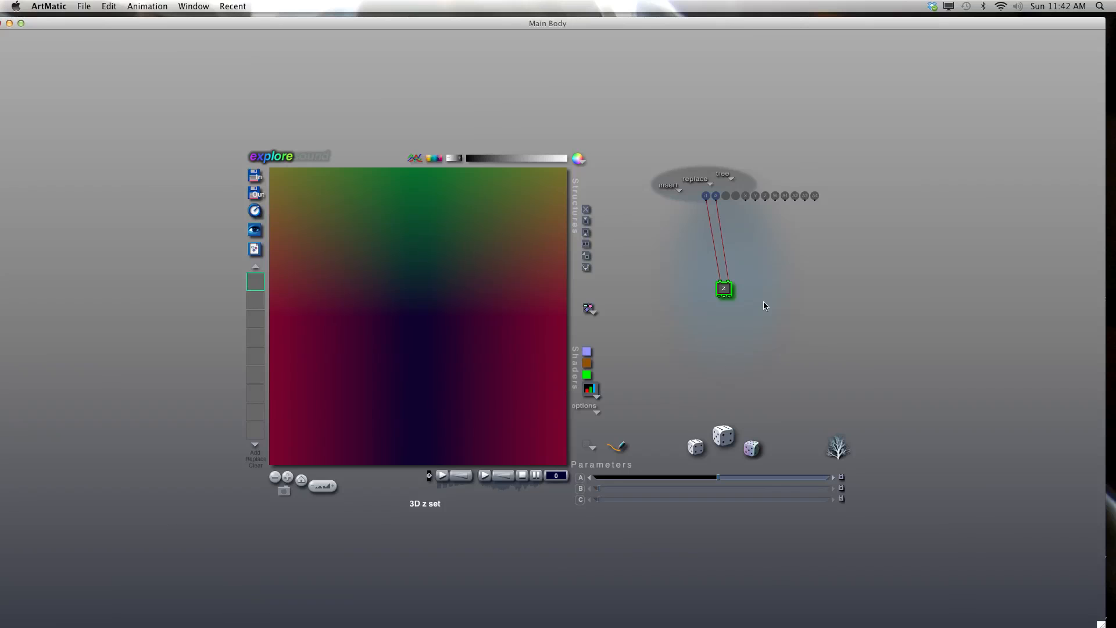
{"action": "left_click", "coordinate": [725, 290]}
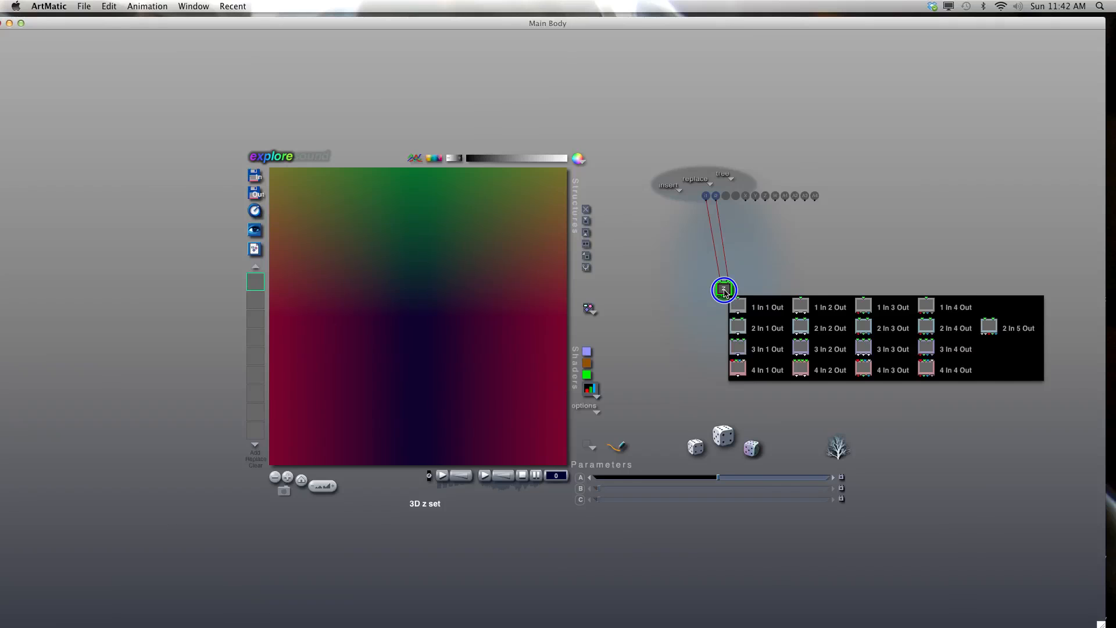
{"action": "left_click", "coordinate": [844, 329]}
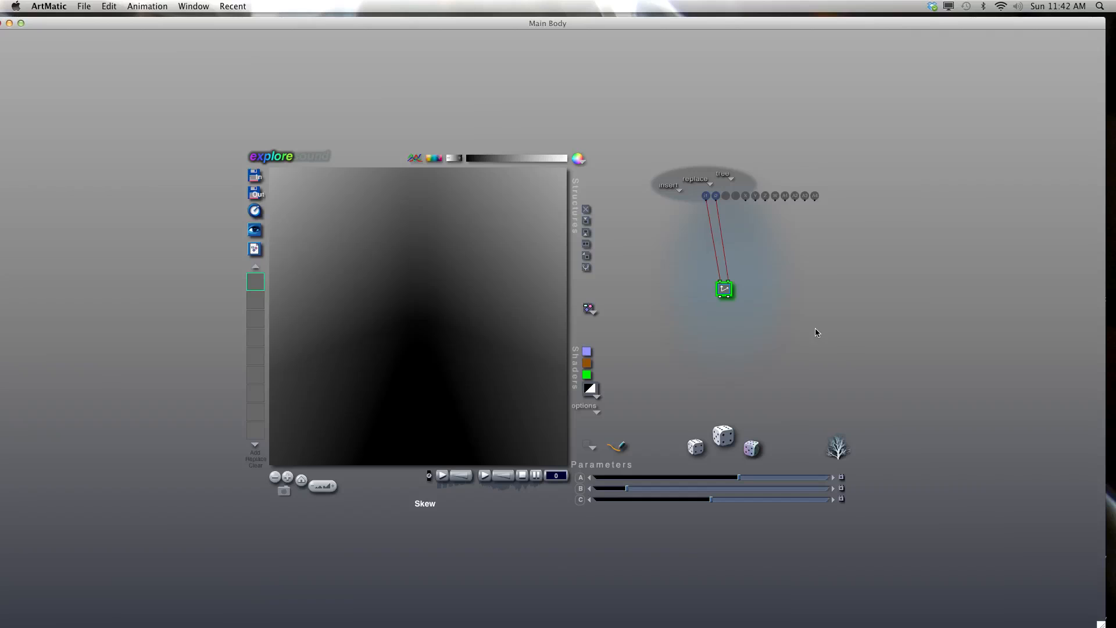
Add a 2 In 1 Out tile below the Skew tile and set its function to Gaussian Dot.
{"action": "key", "text": "Down"}
{"action": "left_click", "coordinate": [725, 315]}
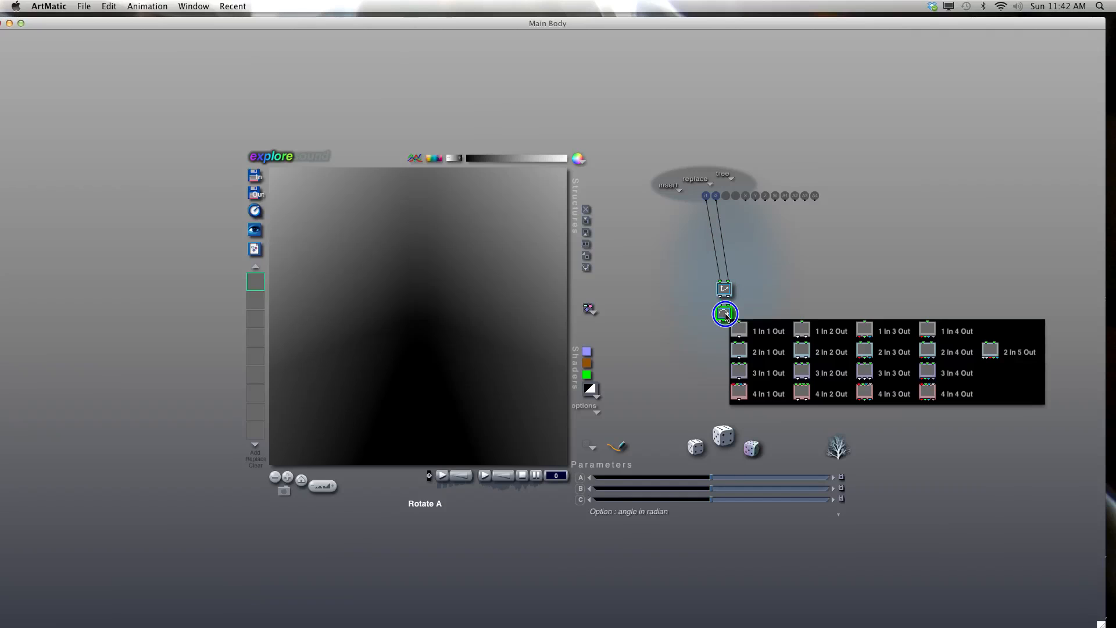
{"action": "left_click", "coordinate": [735, 352]}
{"action": "left_click", "coordinate": [724, 314]}
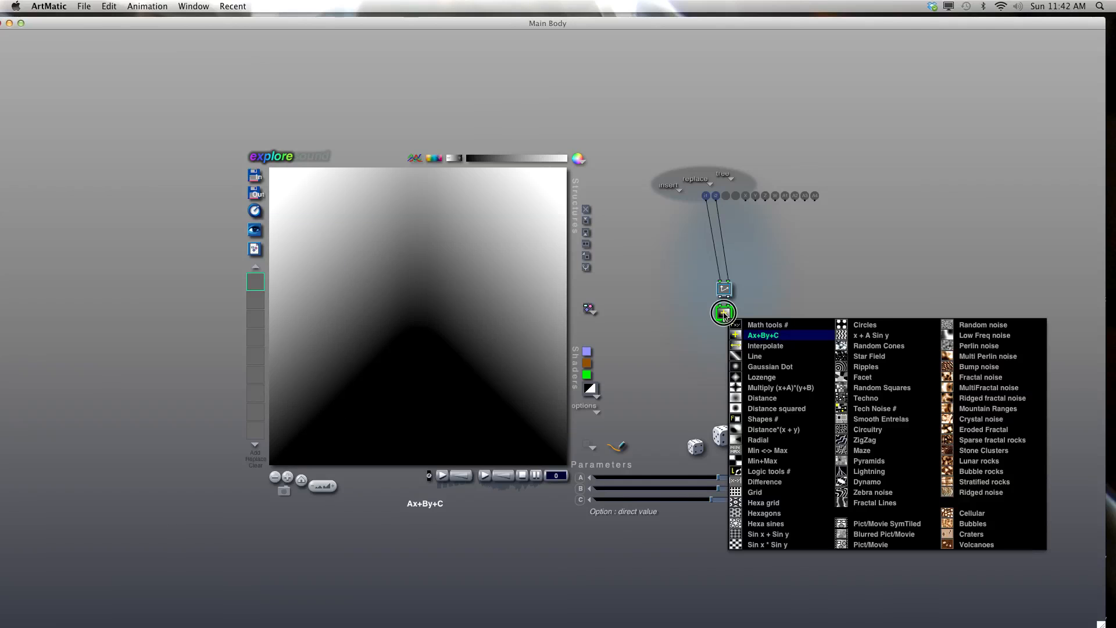
{"action": "left_click", "coordinate": [760, 369]}
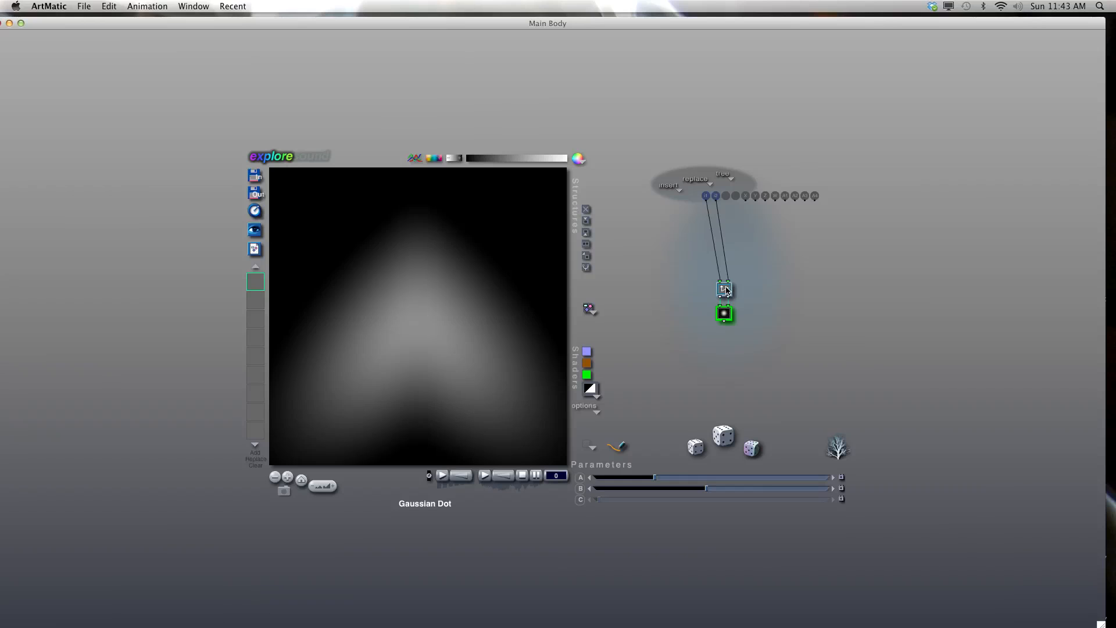
Change the Skew tile above the Gaussian Dot to Scale & Offset.
{"action": "left_click", "coordinate": [726, 290]}
{"action": "mouse_move", "coordinate": [623, 493]}
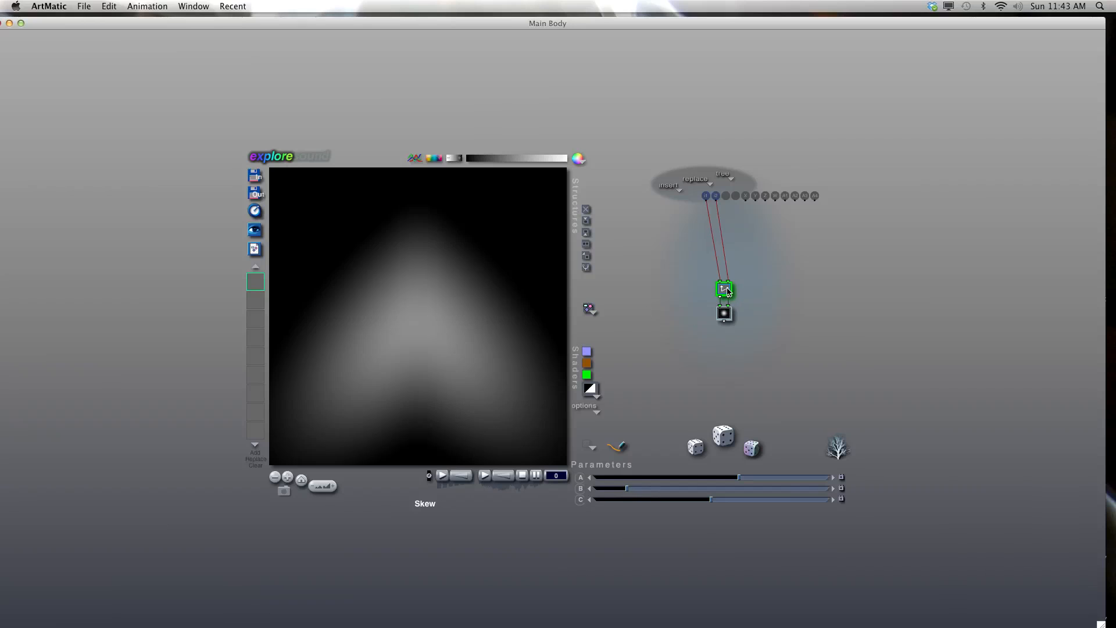
{"action": "left_click_drag", "start_coordinate": [727, 292], "coordinate": [781, 319]}
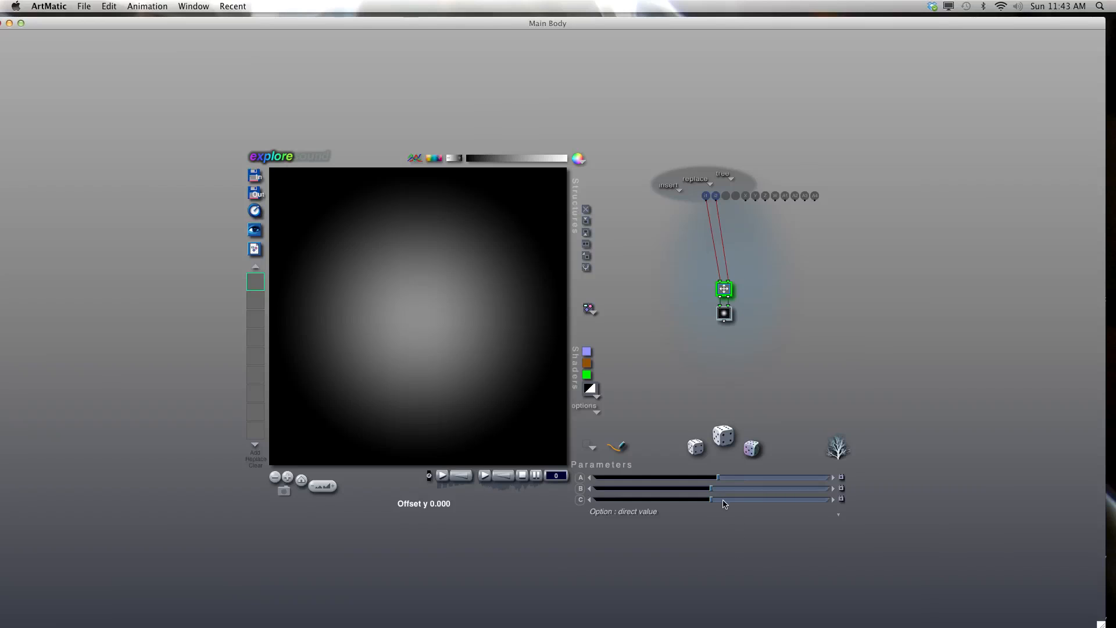
Shrink the Gaussian Dot by lowering its parameter B to roughly a fifth of the range.
{"action": "left_click", "coordinate": [724, 314]}
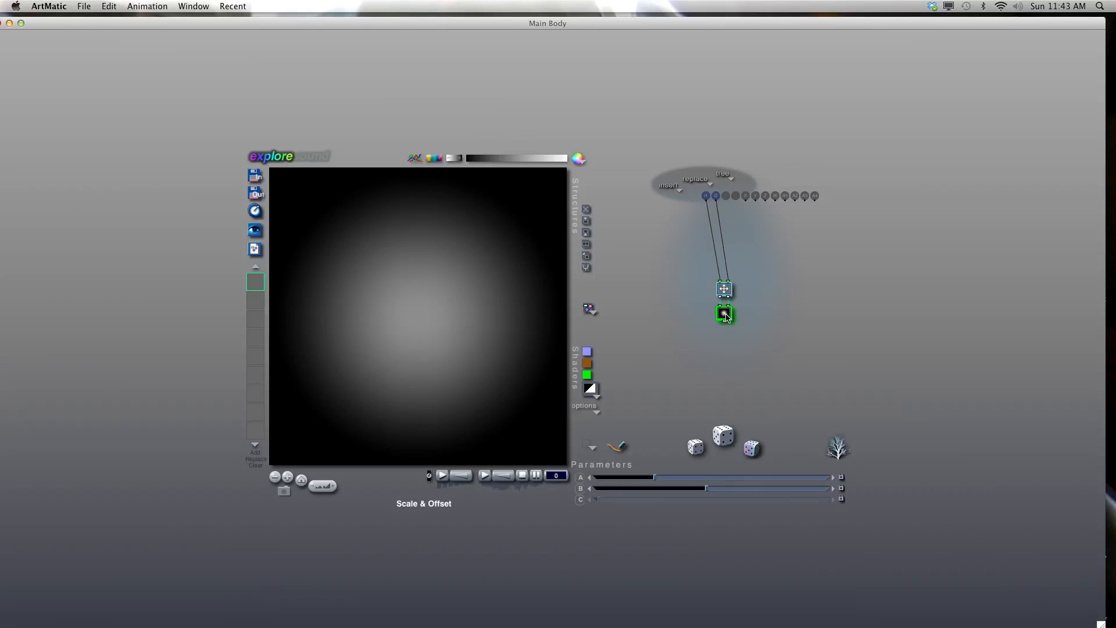
{"action": "left_click", "coordinate": [723, 289]}
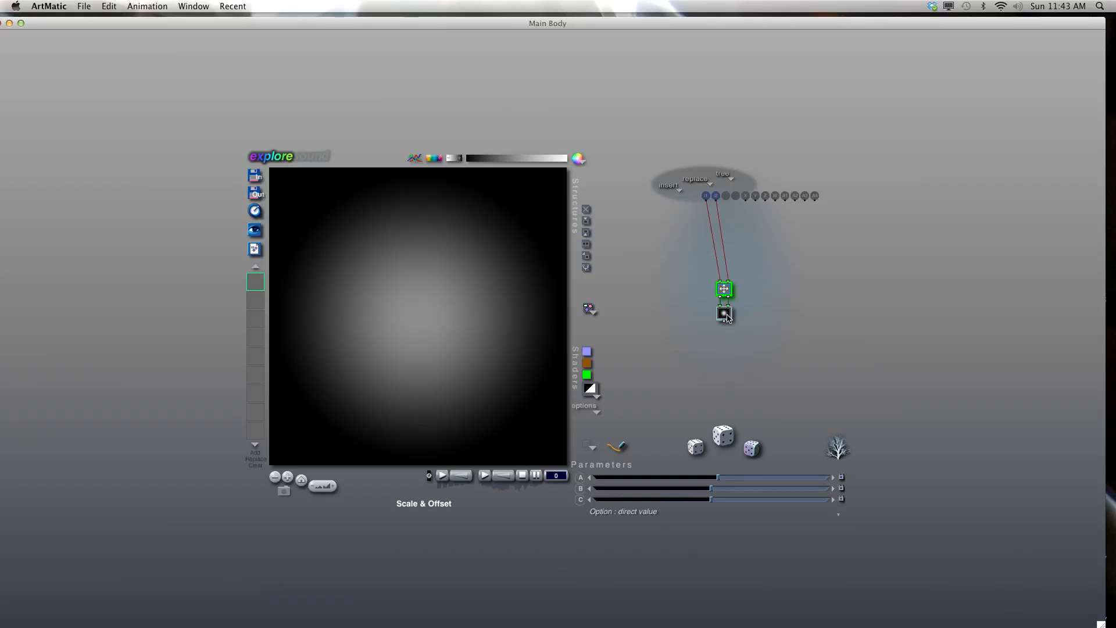
{"action": "left_click", "coordinate": [725, 314]}
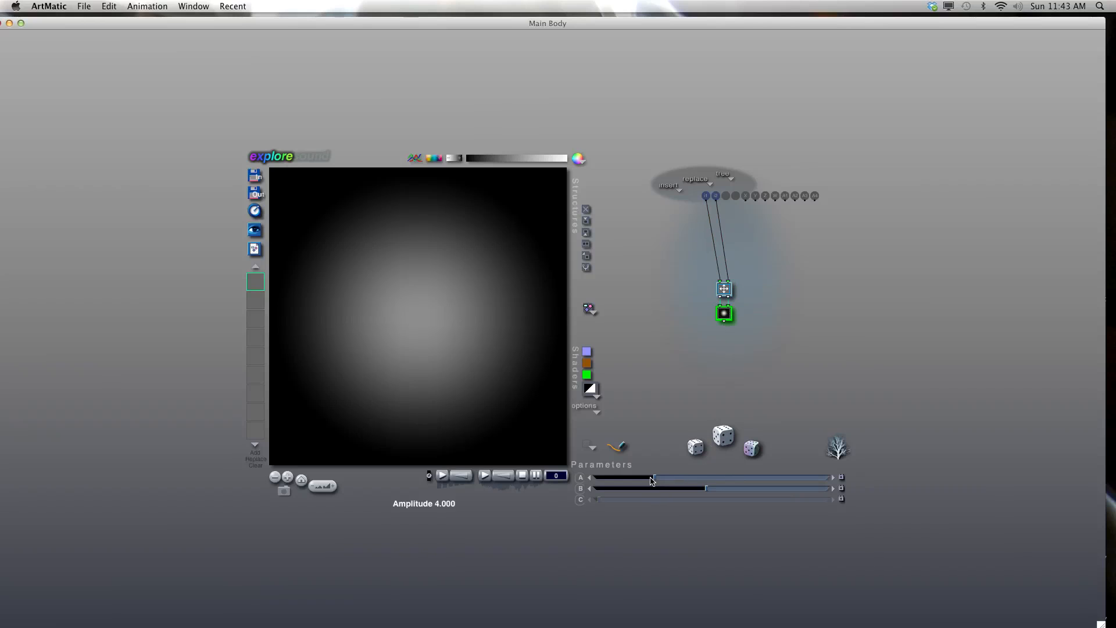
{"action": "mouse_move", "coordinate": [706, 491]}
{"action": "left_mouse_down"}
{"action": "mouse_move", "coordinate": [655, 490]}
{"action": "mouse_move", "coordinate": [711, 490]}
{"action": "left_mouse_up"}
{"action": "left_click", "coordinate": [726, 286]}
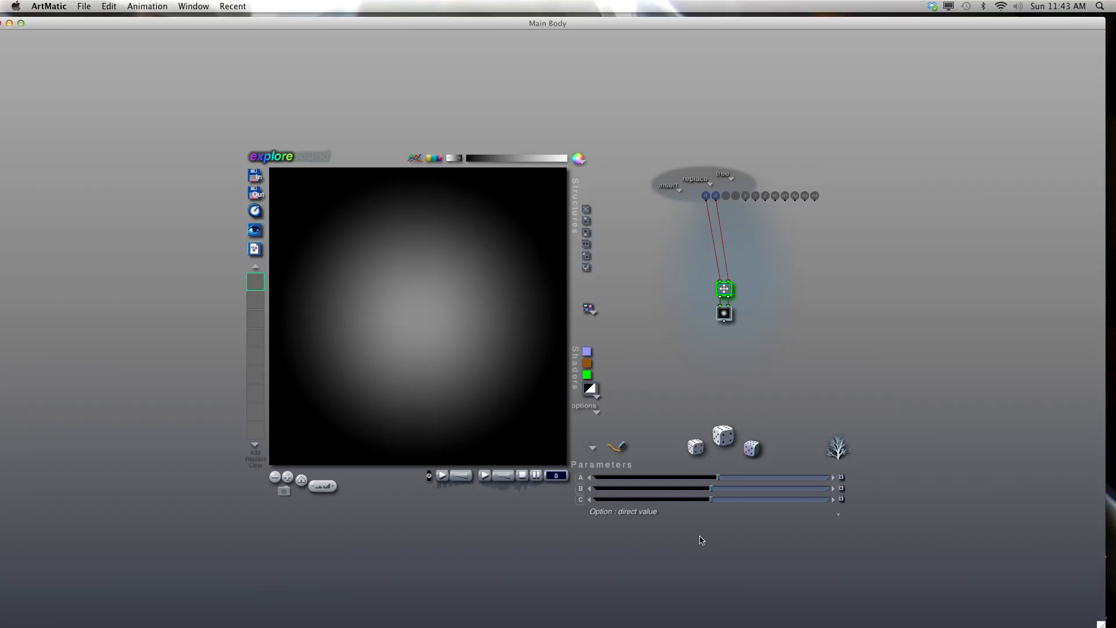
{"action": "left_click", "coordinate": [724, 314]}
{"action": "left_click_drag", "start_coordinate": [706, 489], "coordinate": [638, 493]}
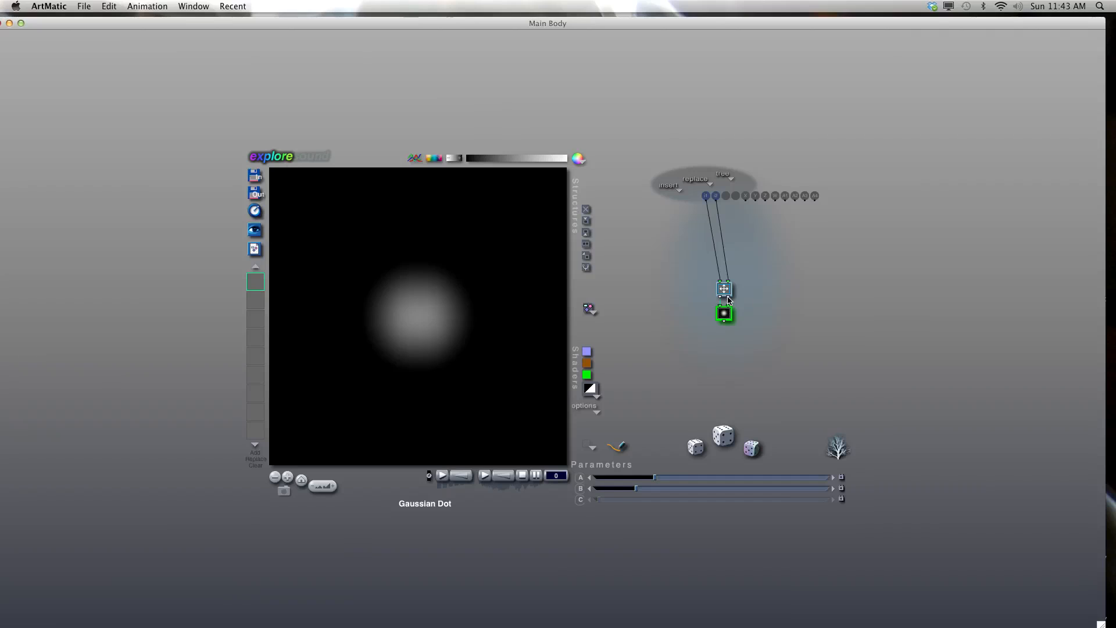
Return into the compiled tree and set Offset x of the Scale & Offset tile above the Gaussian Dot to -1.500.
{"action": "left_click", "coordinate": [795, 318]}
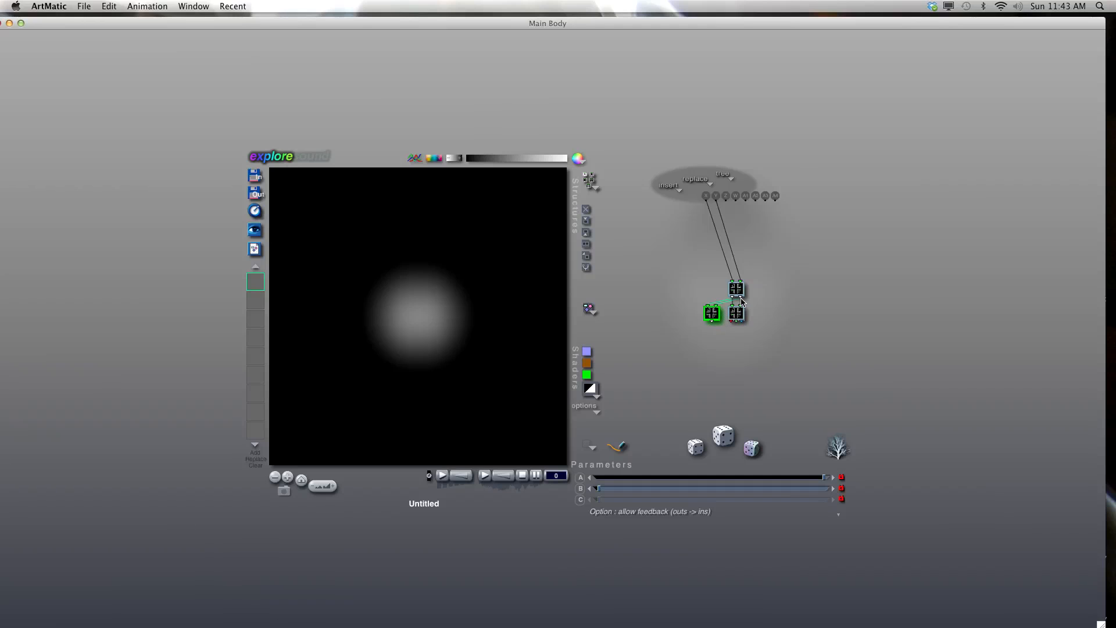
{"action": "key", "text": "Down"}
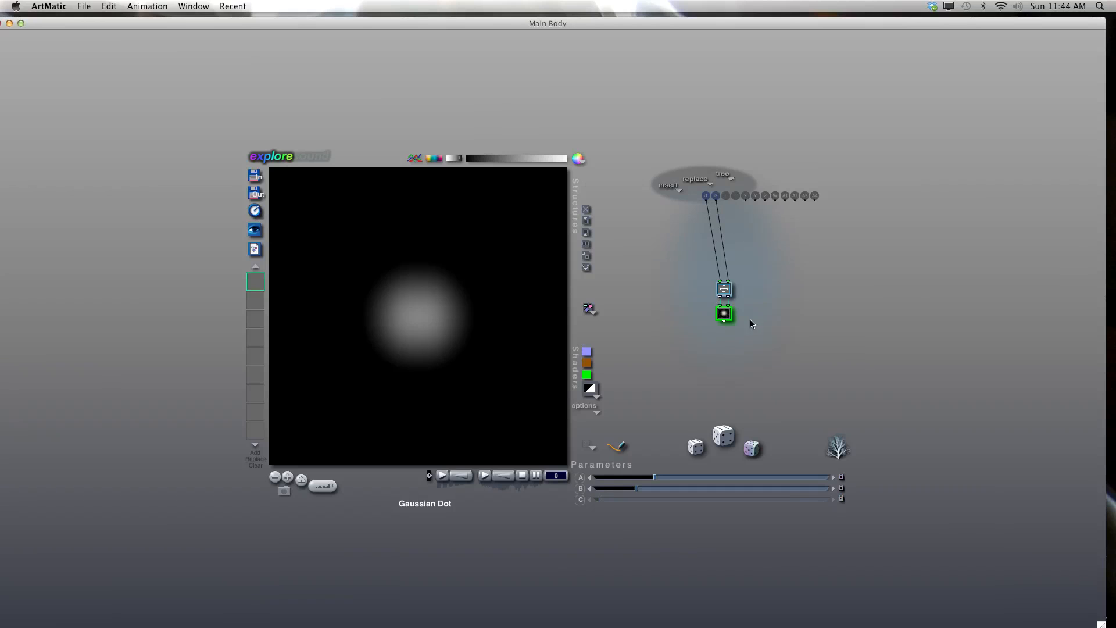
{"action": "key", "text": "Up"}
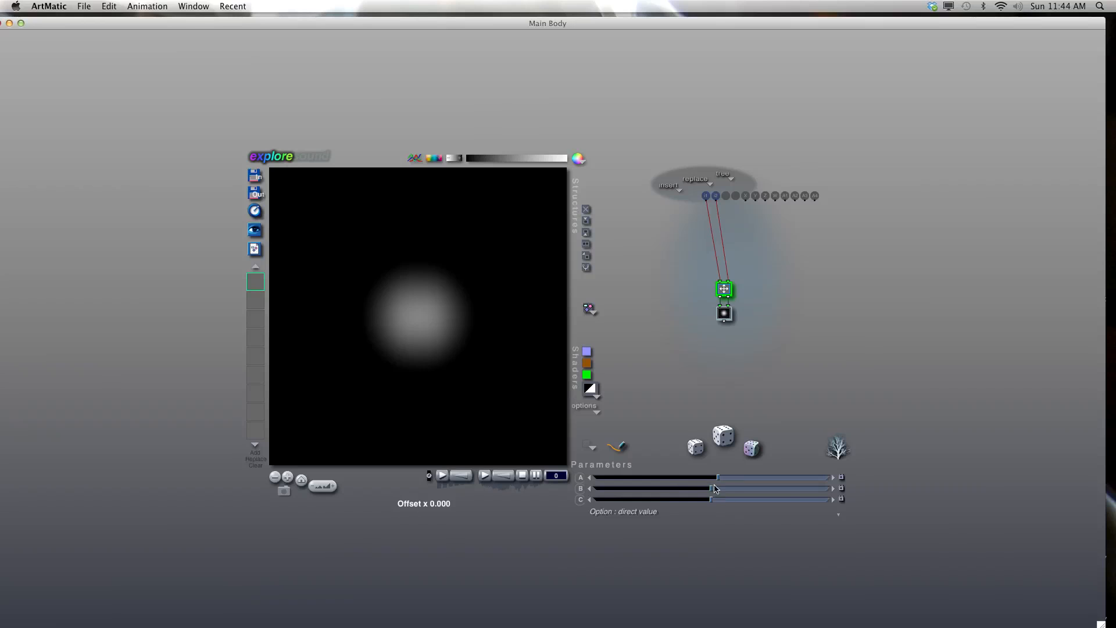
{"action": "left_click_drag", "start_coordinate": [711, 492], "coordinate": [706, 491]}
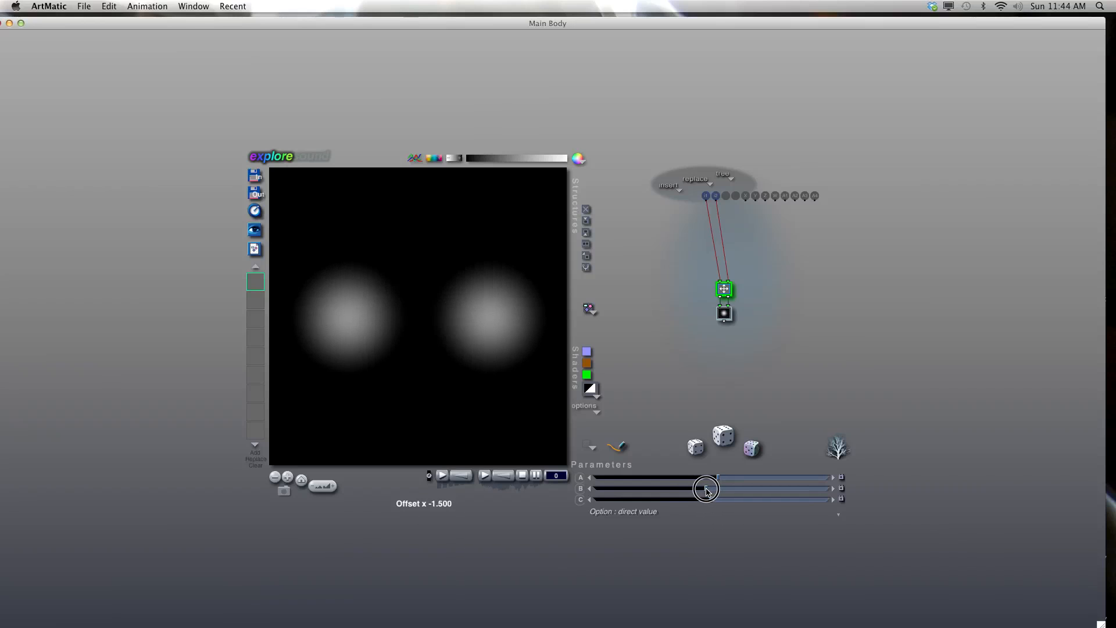
Shrink the Gaussian Dot, set its Amplitude to 4.742, and move Offset x of the tile above closer to zero.
{"action": "left_click", "coordinate": [725, 314]}
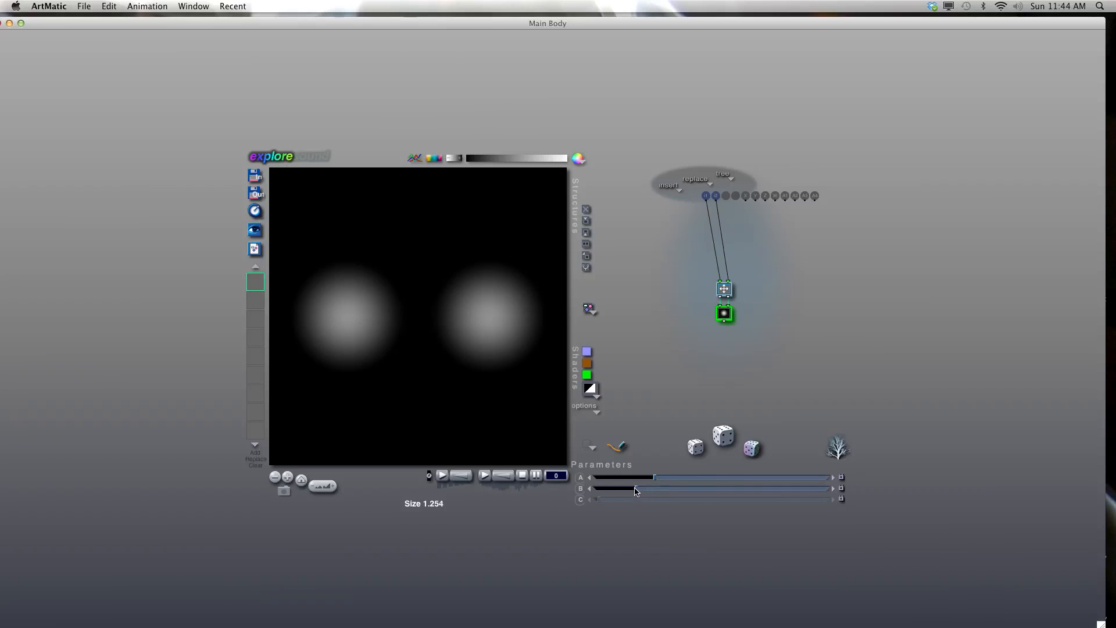
{"action": "left_click_drag", "start_coordinate": [634, 491], "coordinate": [665, 479]}
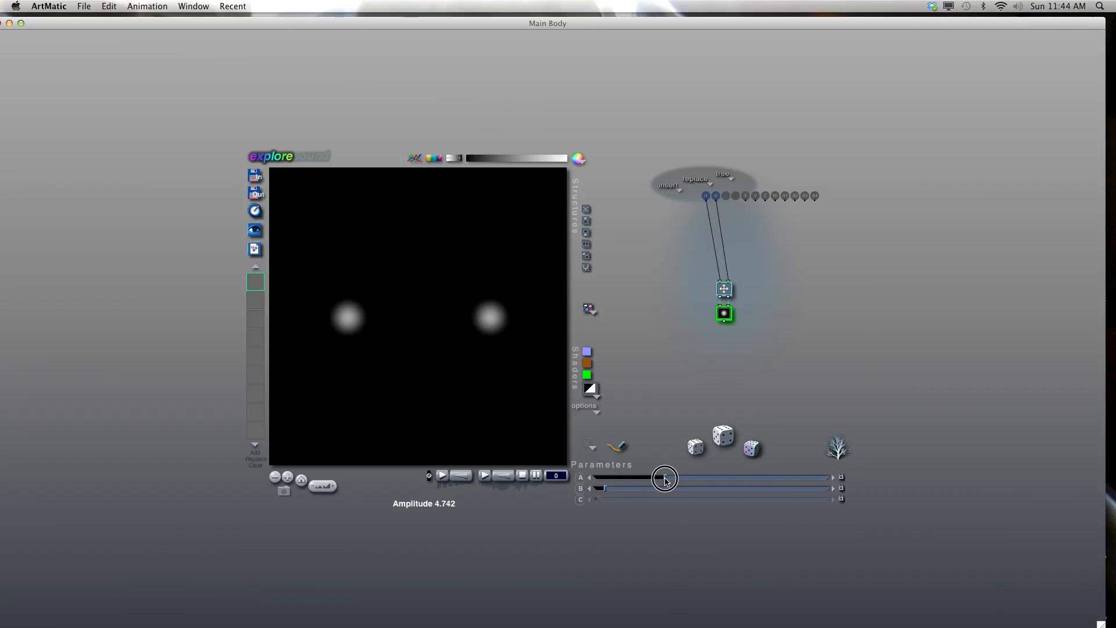
{"action": "left_click", "coordinate": [723, 290]}
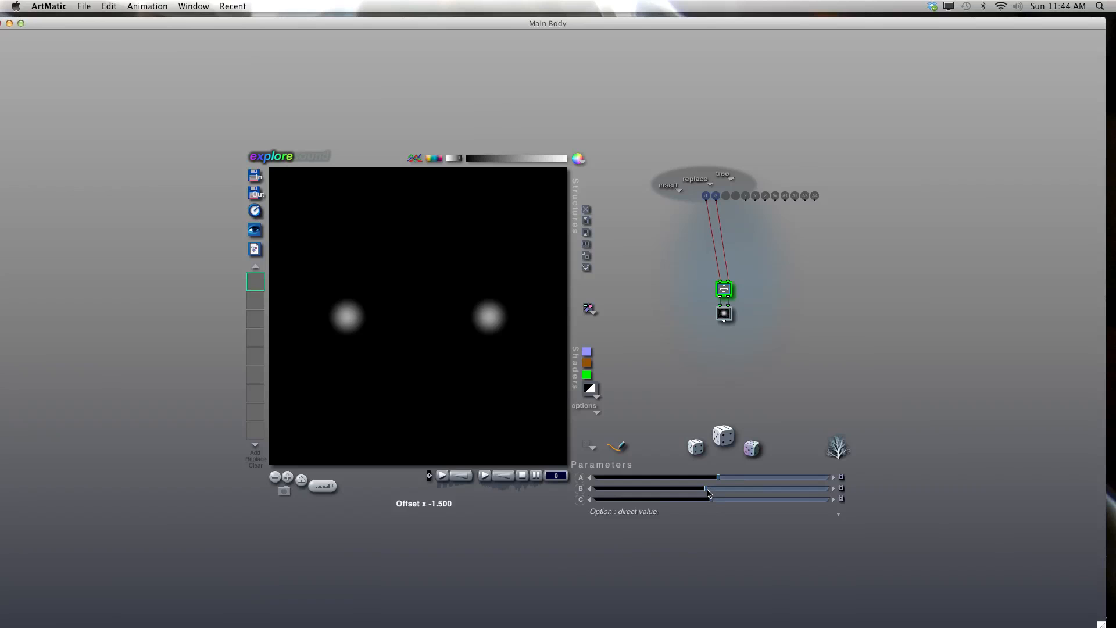
{"action": "left_click_drag", "start_coordinate": [706, 492], "coordinate": [722, 492]}
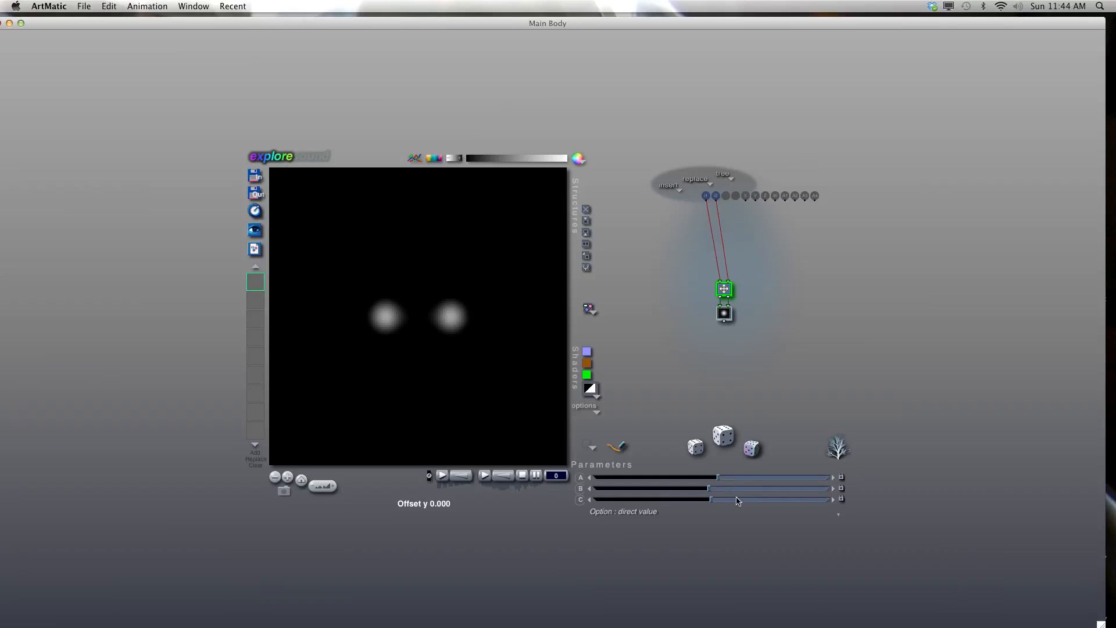
Add a 3D Scale tile directly below the Gaussian Dot, fed by its output.
{"action": "left_click", "coordinate": [726, 317]}
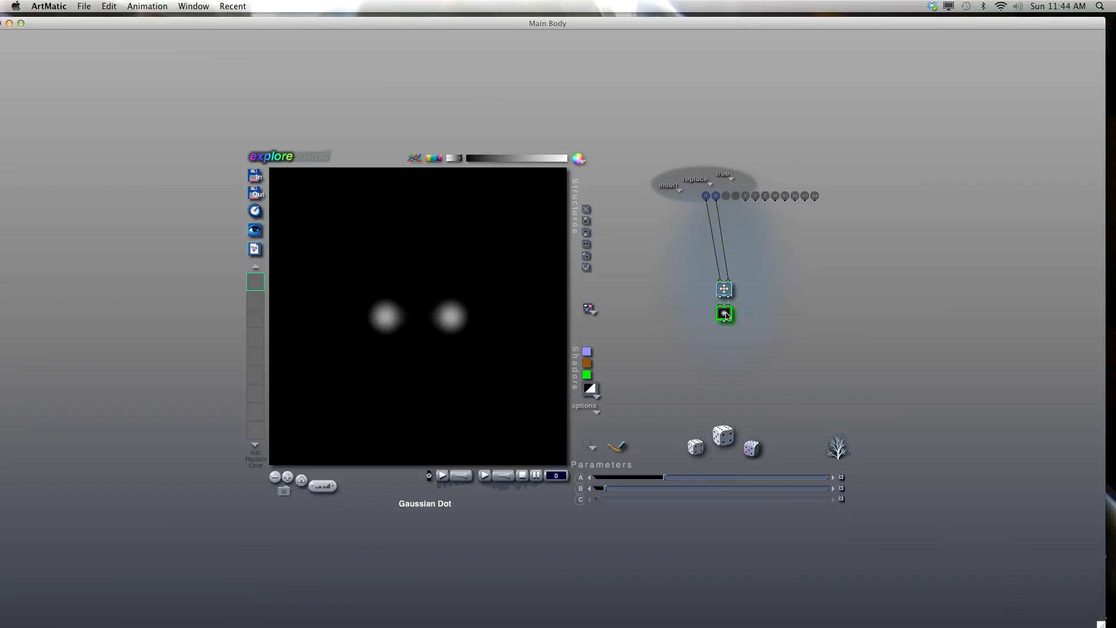
{"action": "key", "text": "Down"}
{"action": "left_click_drag", "start_coordinate": [727, 326], "coordinate": [862, 389]}
{"action": "left_click", "coordinate": [728, 303]}
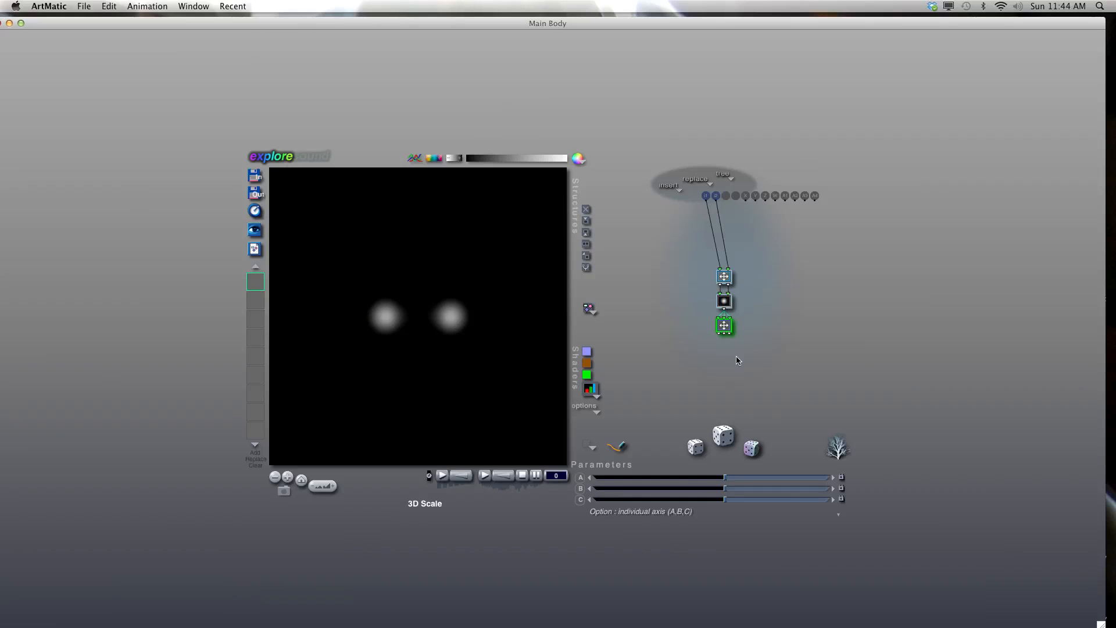
Add a second branch from the top Scale & Offset tile and set its new tile to Gaussian Dot.
{"action": "left_click", "coordinate": [725, 278]}
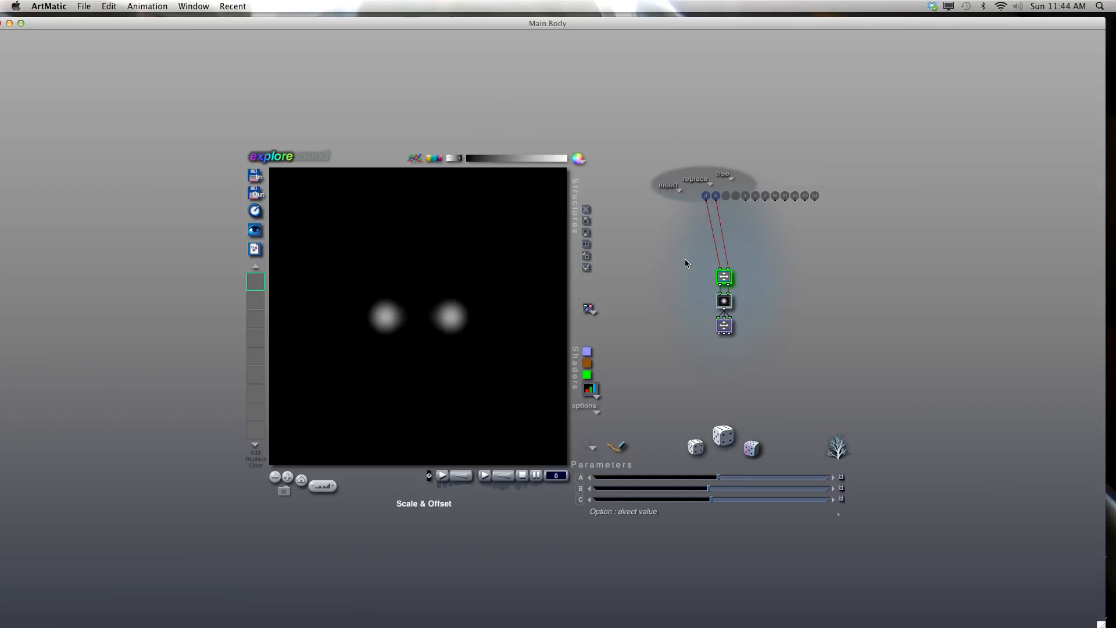
{"action": "left_click", "coordinate": [587, 244]}
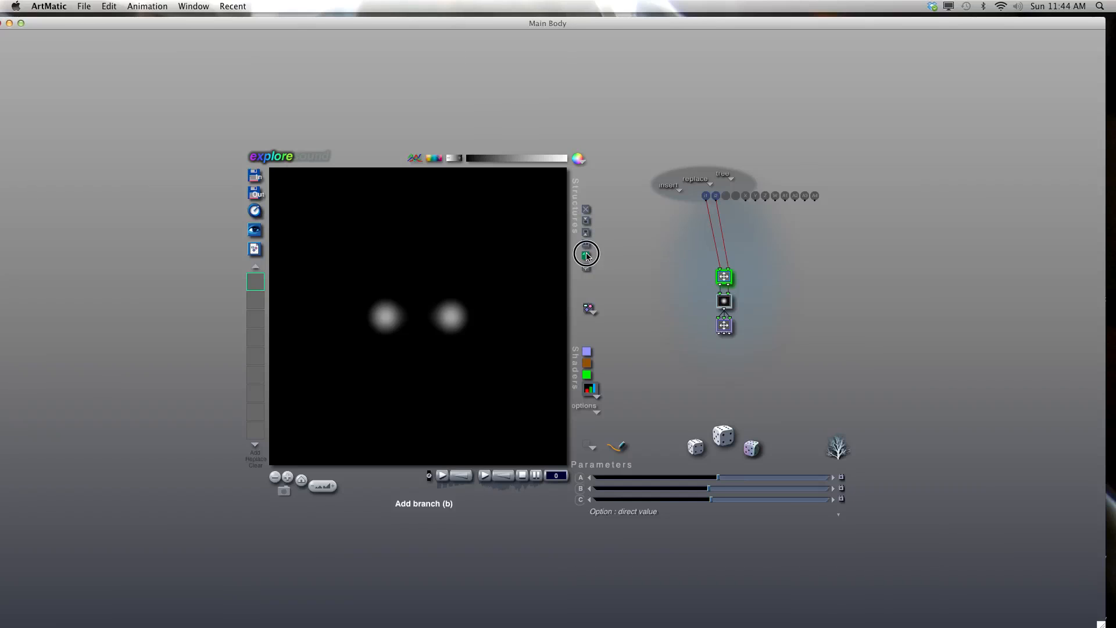
{"action": "left_click", "coordinate": [736, 301]}
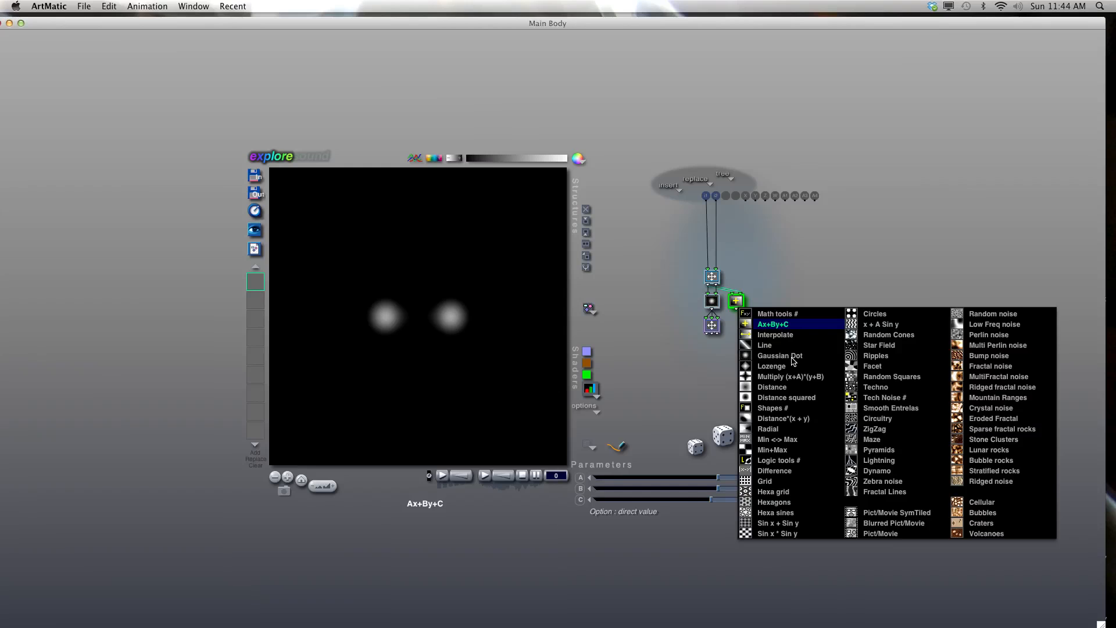
{"action": "left_click", "coordinate": [794, 358]}
Add a tile below the second branch's Gaussian Dot and make it a 3D Scale tile.
{"action": "key", "text": "Down"}
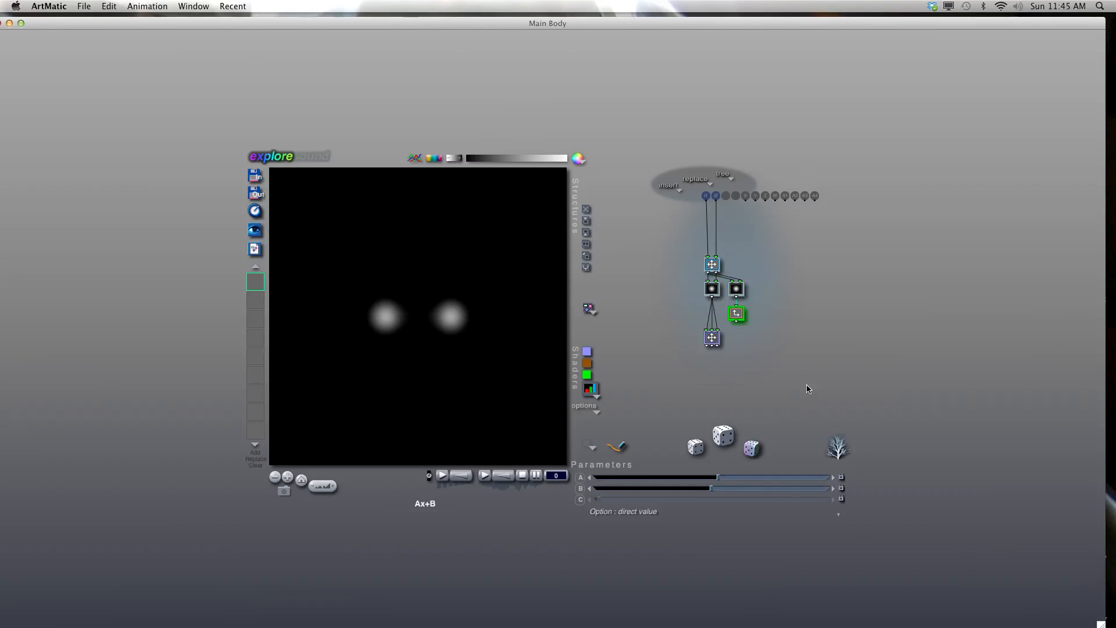
{"action": "left_click", "coordinate": [736, 314]}
{"action": "left_click", "coordinate": [885, 367]}
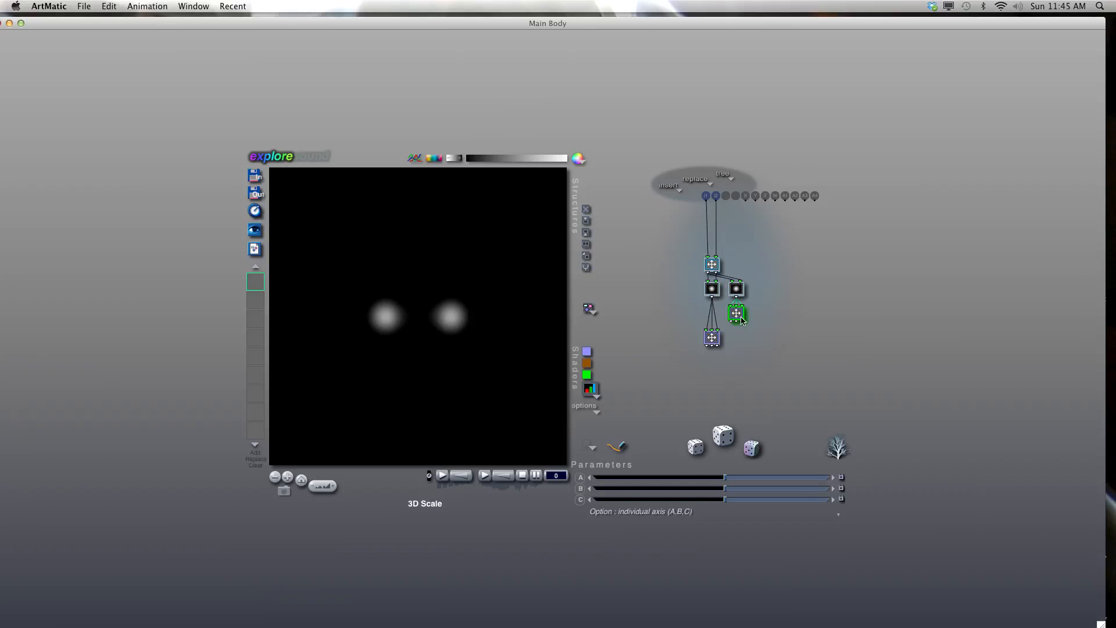
Add one more 3D Scale tile at the end of each of the two branches.
{"action": "left_click", "coordinate": [712, 342]}
{"action": "key", "text": "Down"}
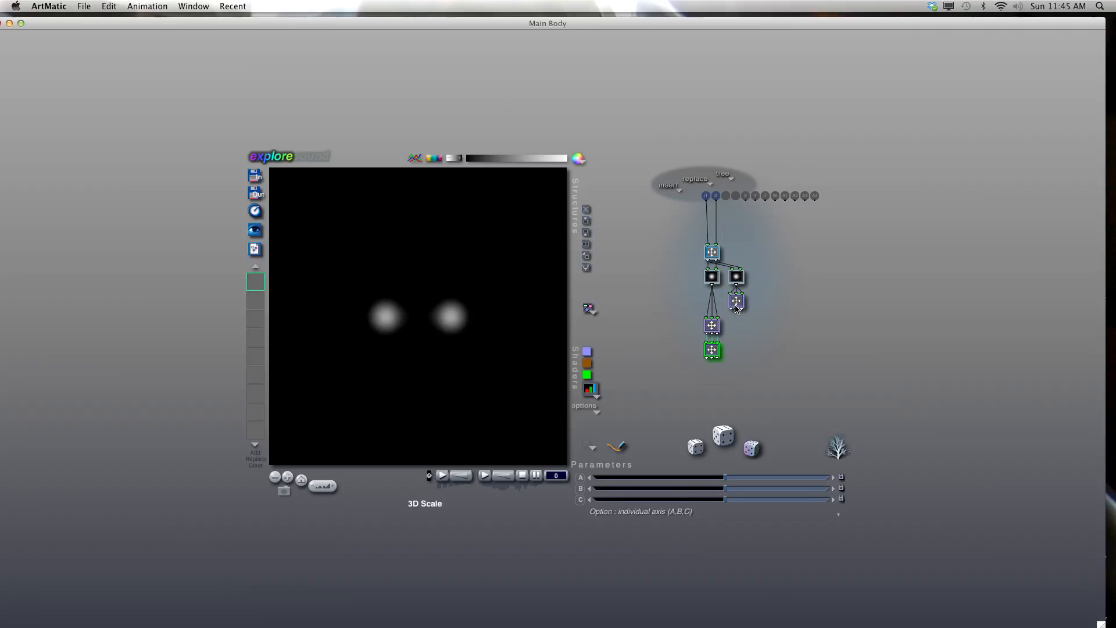
{"action": "left_click", "coordinate": [737, 303]}
{"action": "key", "text": "Down"}
Replace the last 3D Scale tile of each branch with a three-input, one-output tile set to the red-green-blue packing function.
{"action": "left_click", "coordinate": [712, 351]}
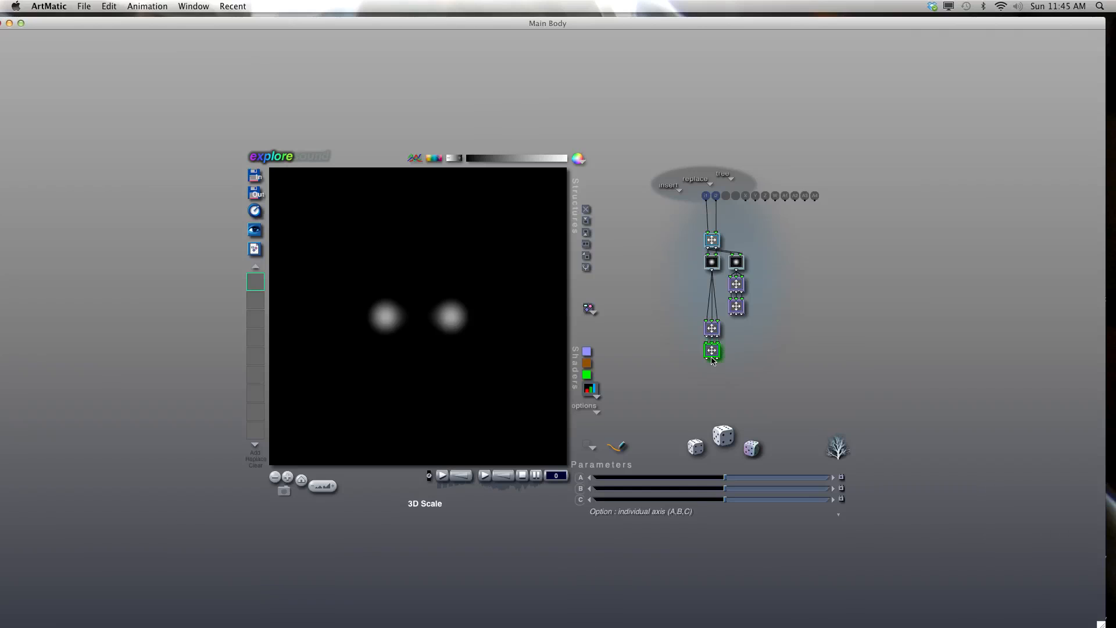
{"action": "left_click", "coordinate": [712, 352]}
{"action": "left_click", "coordinate": [727, 409]}
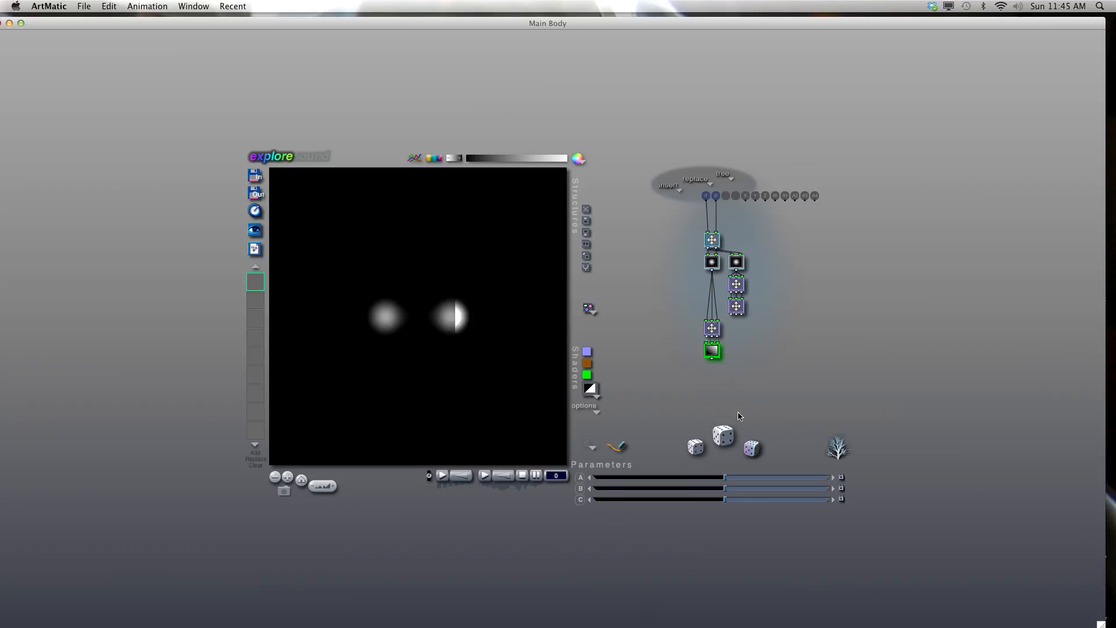
{"action": "left_click", "coordinate": [737, 308]}
{"action": "left_click", "coordinate": [737, 308]}
{"action": "left_click", "coordinate": [759, 370]}
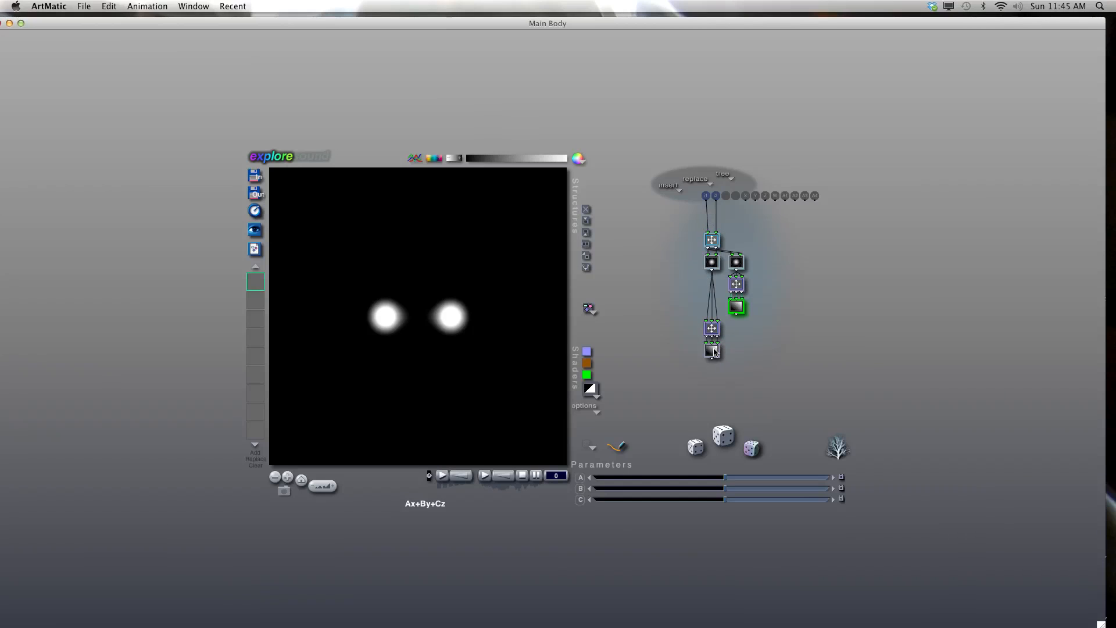
{"action": "left_click_drag", "start_coordinate": [714, 353], "coordinate": [758, 560]}
{"action": "left_click_drag", "start_coordinate": [735, 307], "coordinate": [761, 599]}
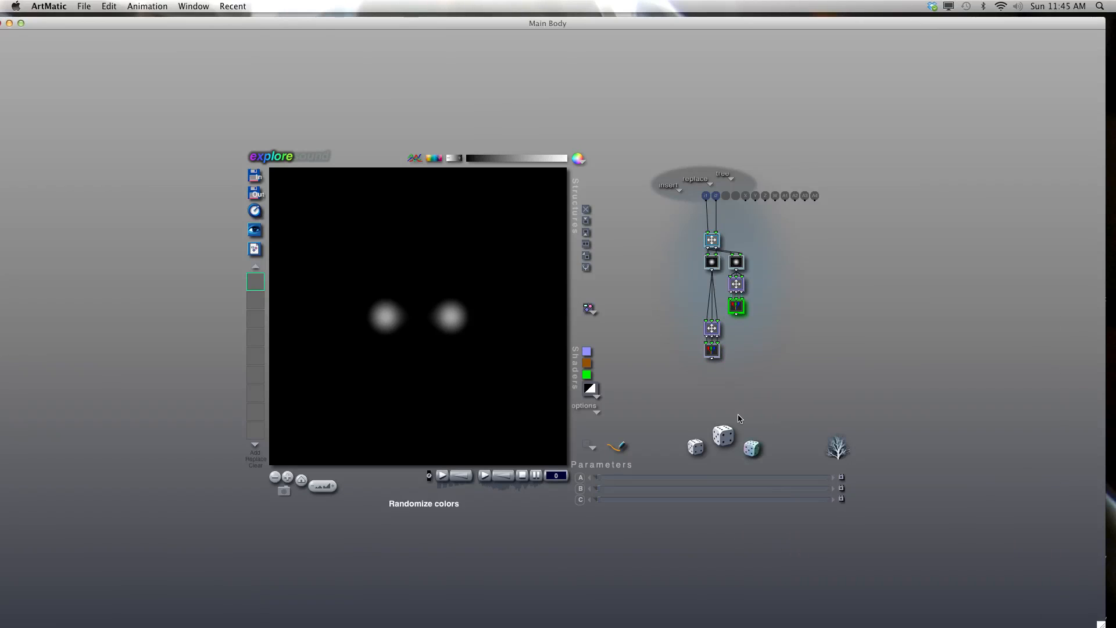
Add a Packed RGB Crossfade tile that joins the outputs of both branches, and tidy the tree layout.
{"action": "left_click", "coordinate": [716, 358]}
{"action": "left_click_drag", "start_coordinate": [714, 371], "coordinate": [877, 389]}
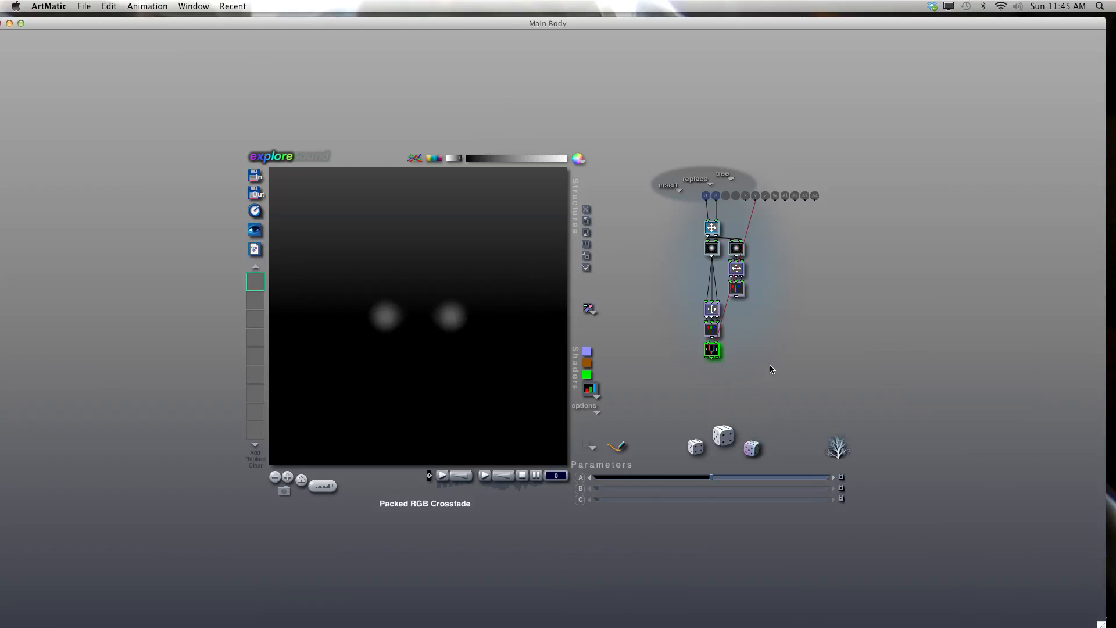
{"action": "left_click_drag", "start_coordinate": [737, 295], "coordinate": [716, 343]}
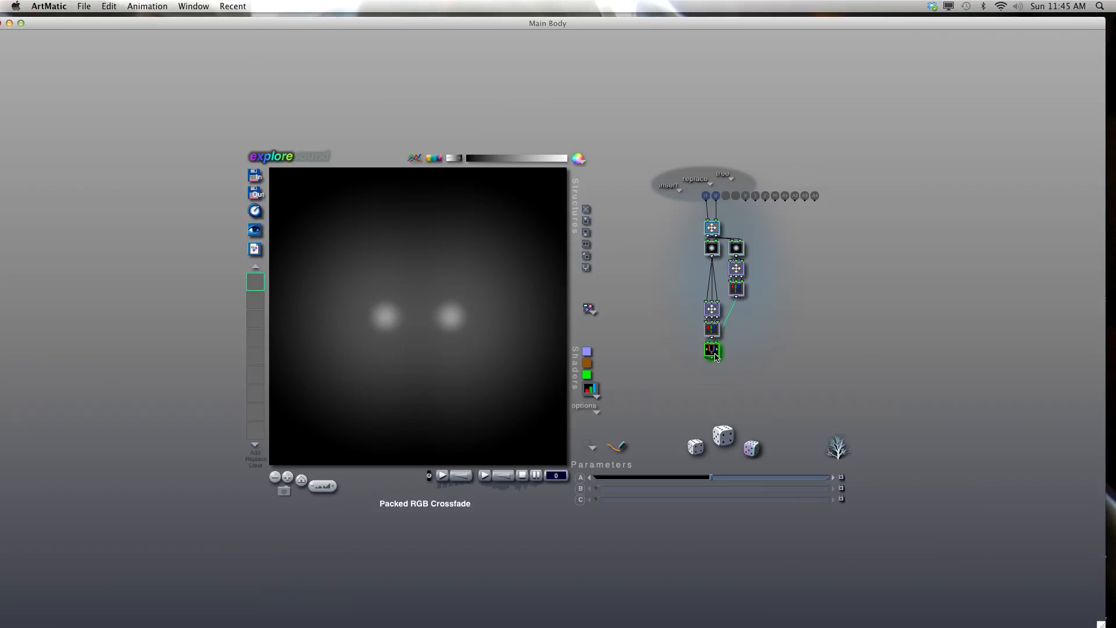
{"action": "key", "text": "Right"}
{"action": "key", "text": "o"}
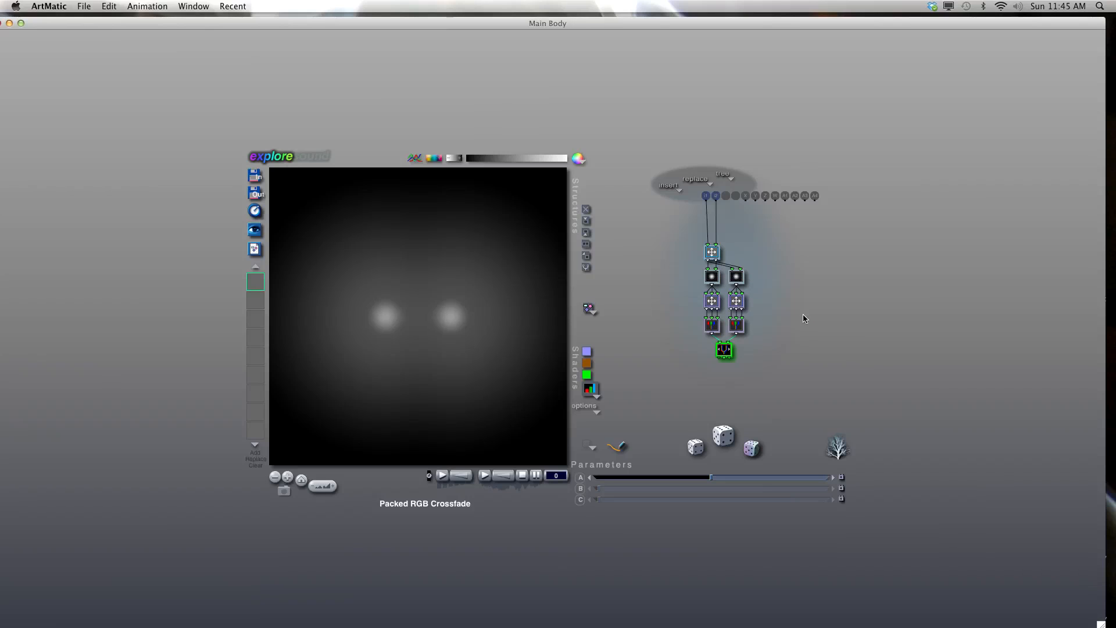
Insert a tile above the Gaussian Dot in each branch and set both inserted tiles to Scale & Offset.
{"action": "left_click", "coordinate": [737, 283]}
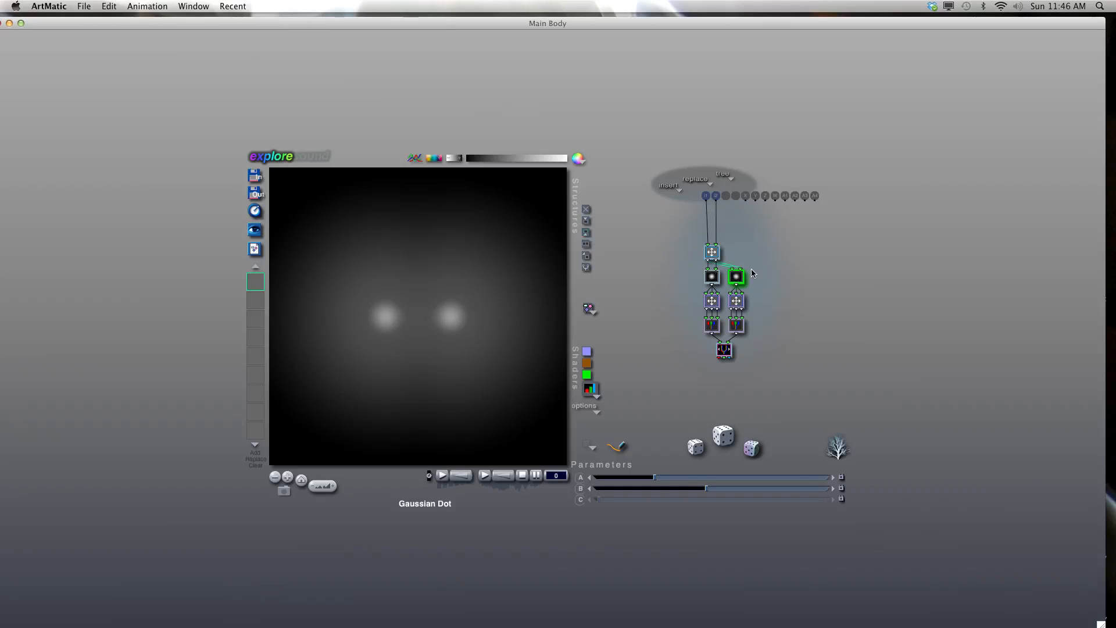
{"action": "left_click", "coordinate": [587, 233]}
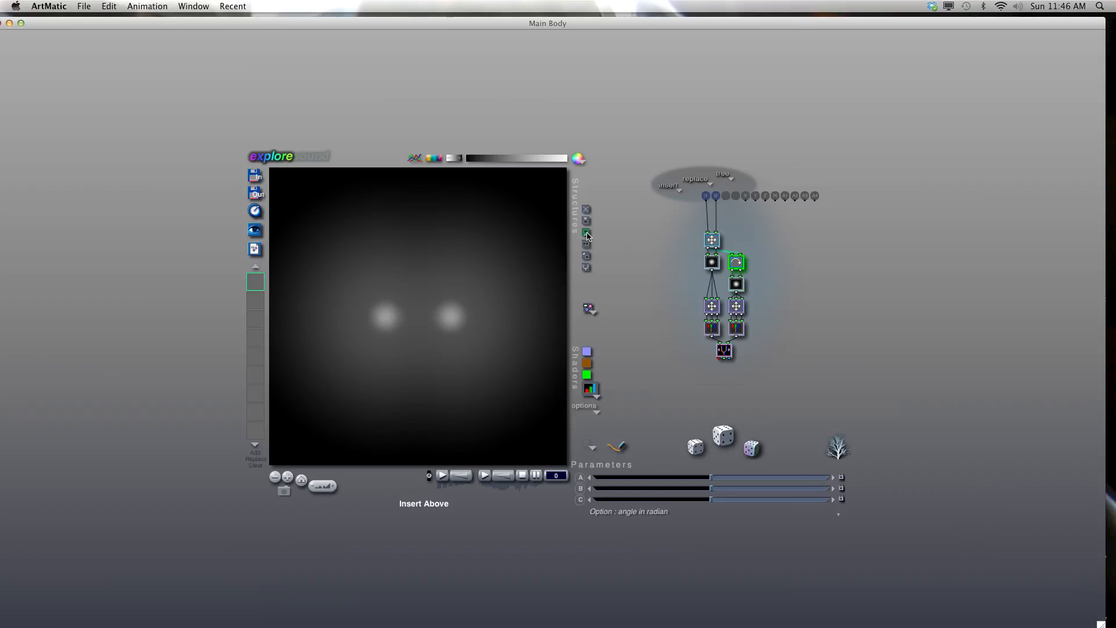
{"action": "left_click", "coordinate": [711, 250]}
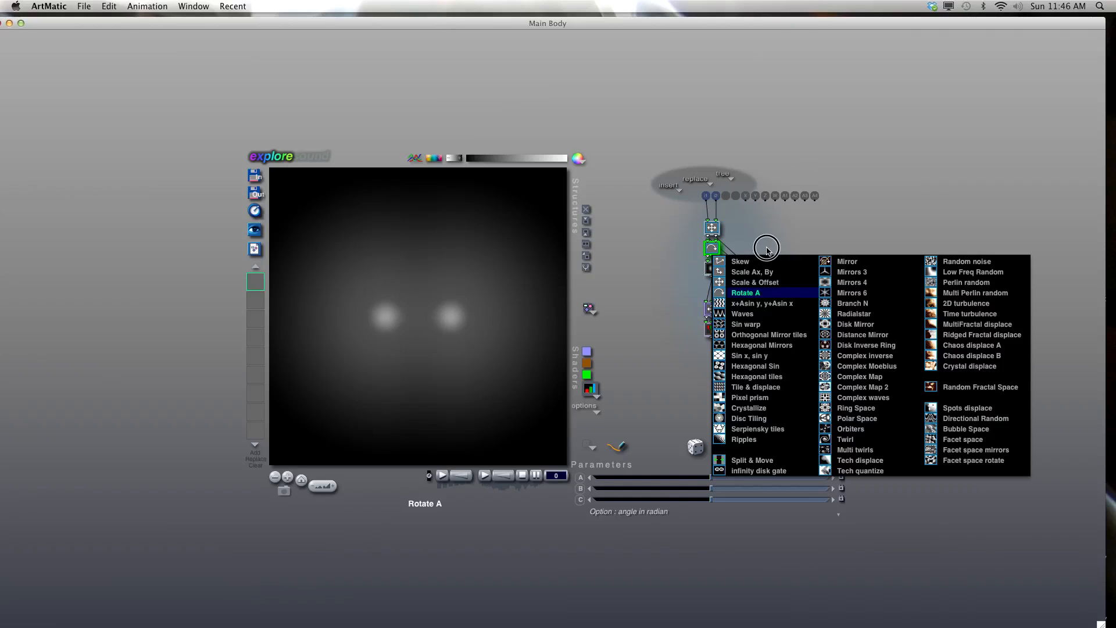
{"action": "left_click", "coordinate": [769, 282]}
{"action": "left_click", "coordinate": [736, 269]}
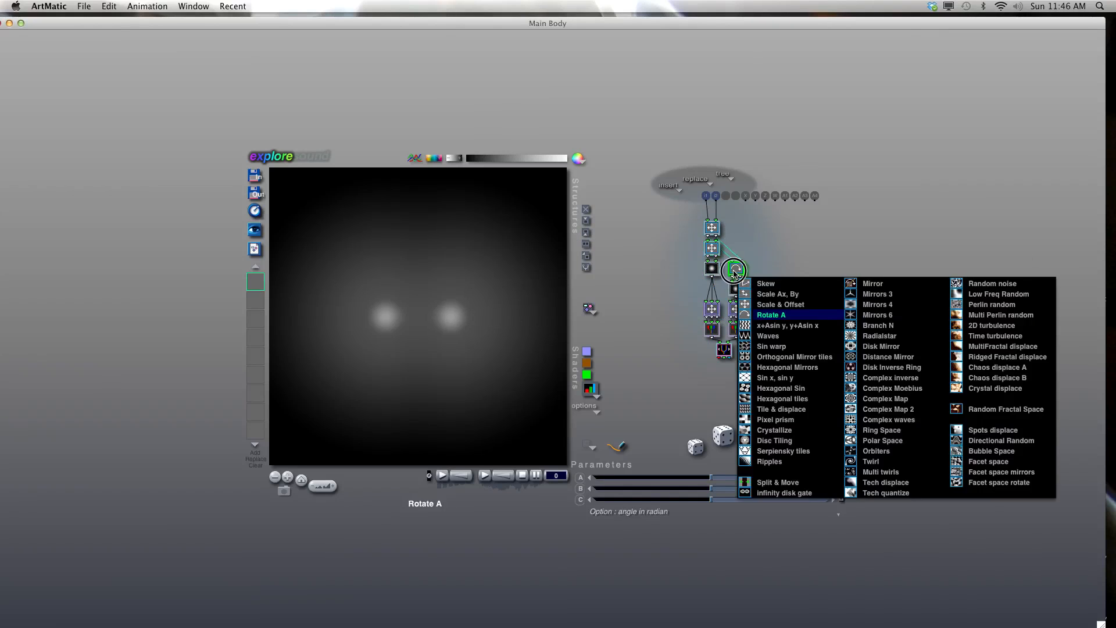
{"action": "left_click", "coordinate": [797, 303]}
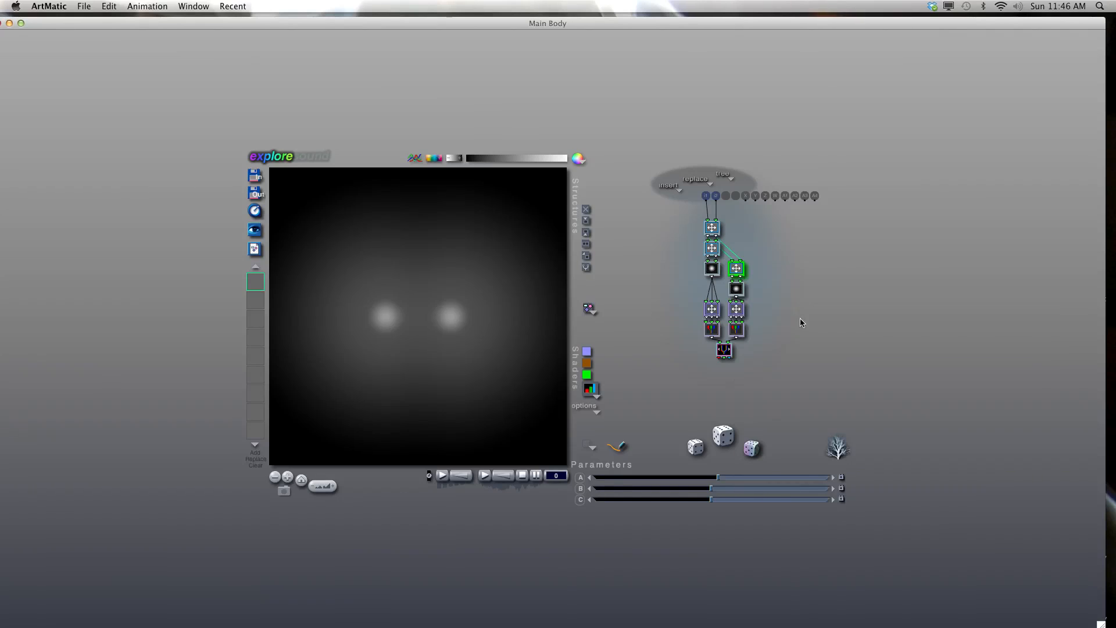
Reduce the second branch's Gaussian Dot size, and raise parameter A of the first branch's inserted Scale & Offset tile to shrink its dots.
{"action": "left_click", "coordinate": [734, 289]}
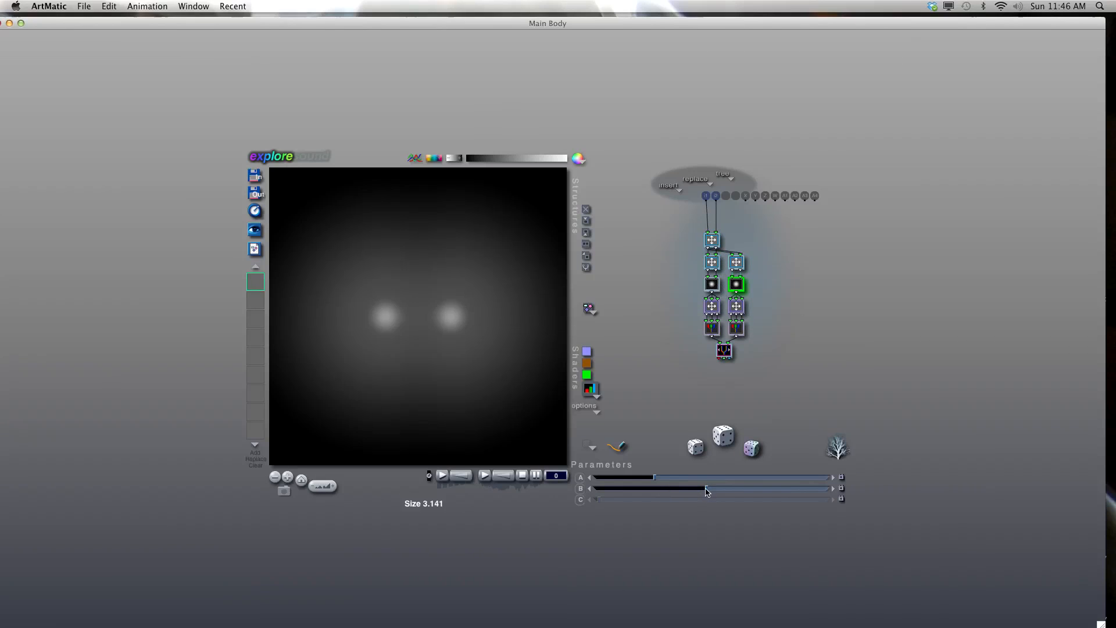
{"action": "left_click_drag", "start_coordinate": [692, 490], "coordinate": [640, 490]}
{"action": "left_click", "coordinate": [712, 285]}
{"action": "left_click", "coordinate": [712, 265]}
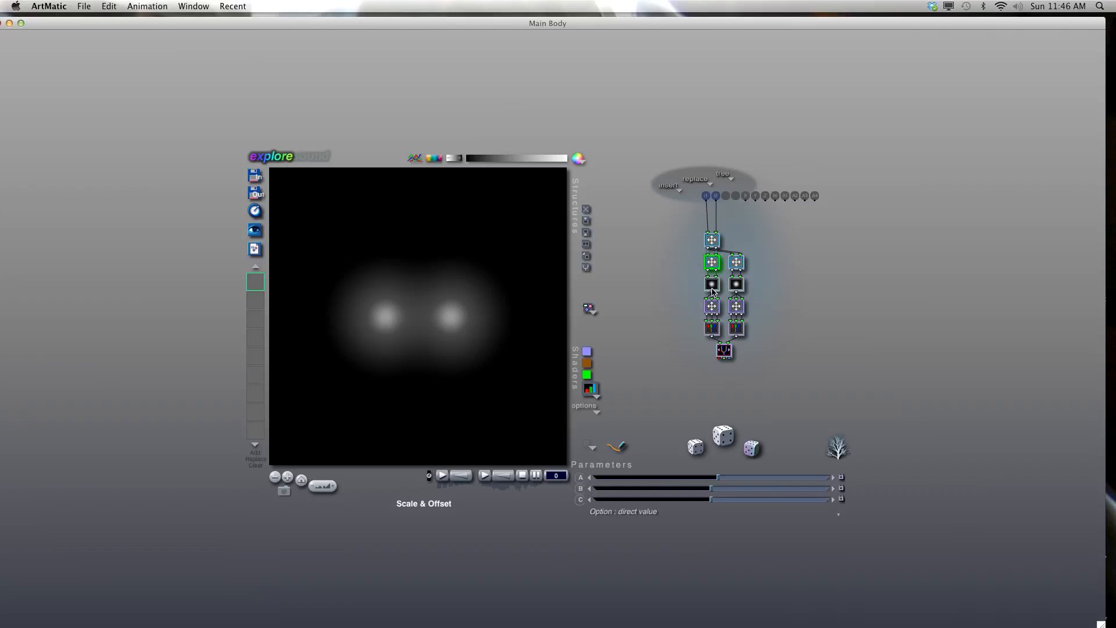
{"action": "left_click_drag", "start_coordinate": [719, 479], "coordinate": [736, 476]}
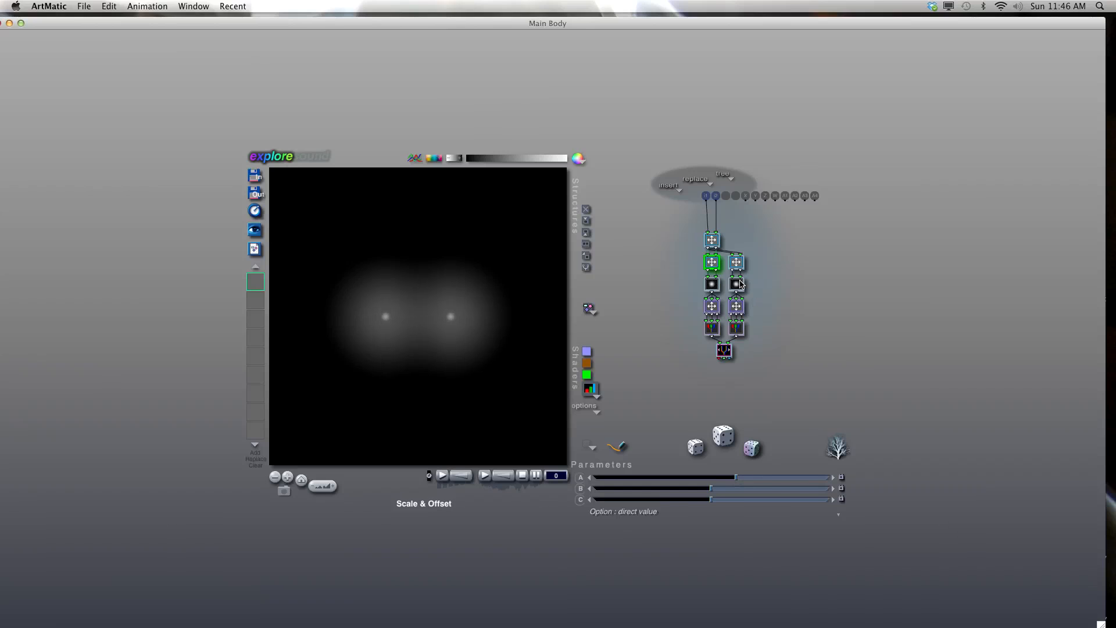
Lower the second branch's Gaussian Dot size to near its minimum.
{"action": "left_click", "coordinate": [736, 284]}
{"action": "left_click", "coordinate": [736, 262]}
{"action": "left_click", "coordinate": [737, 285]}
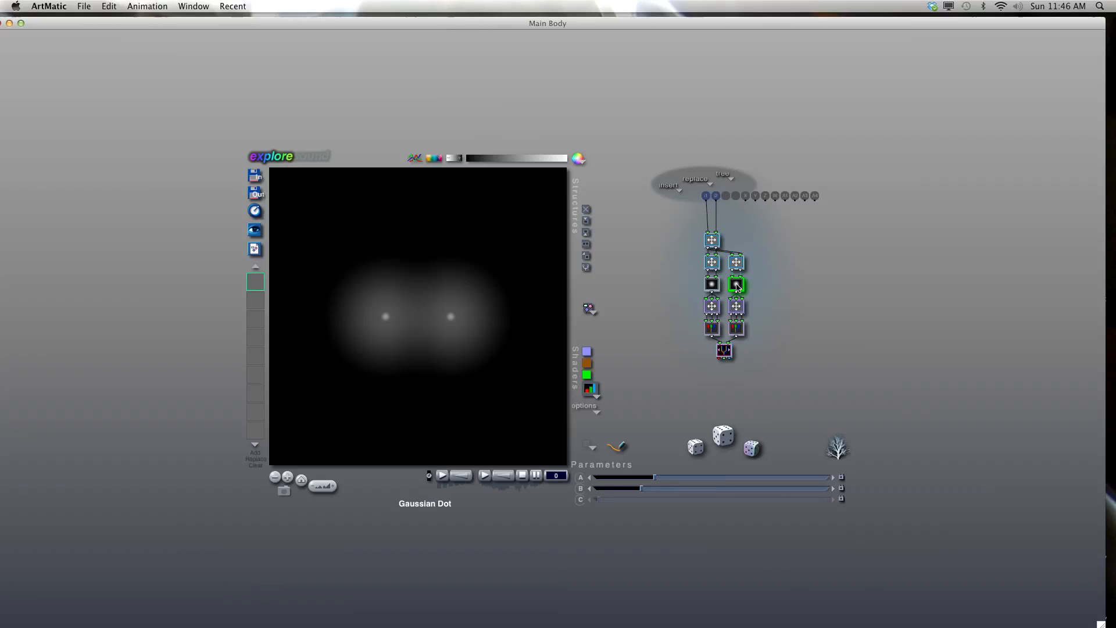
{"action": "left_click", "coordinate": [737, 262]}
{"action": "left_click", "coordinate": [736, 284]}
{"action": "left_click_drag", "start_coordinate": [642, 492], "coordinate": [603, 493]}
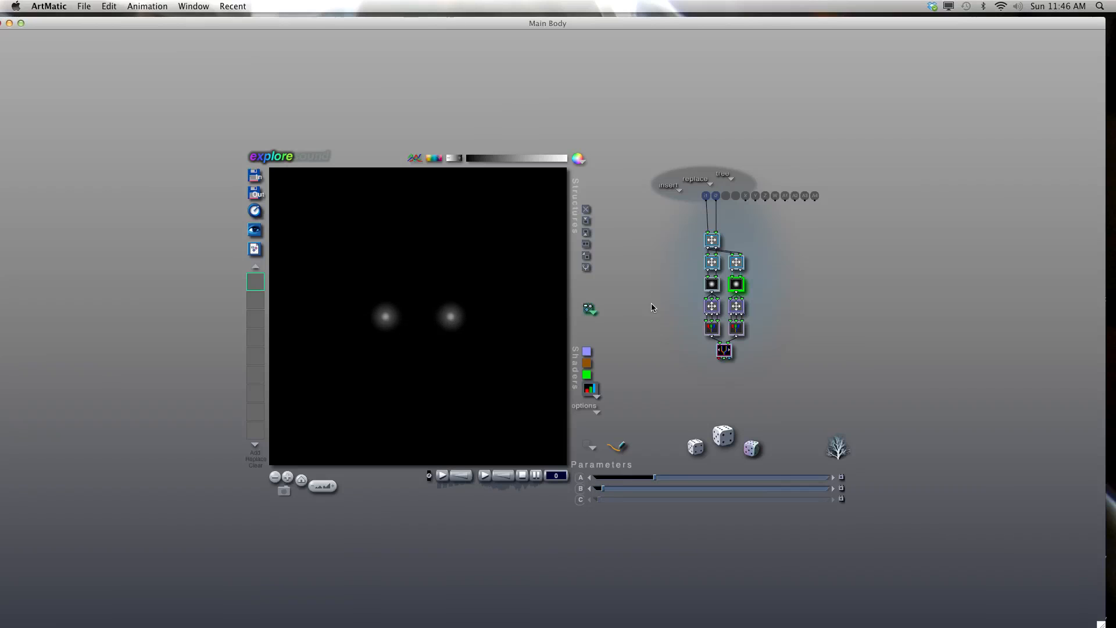
Slightly lower the y offset of the first branch's inserted Scale & Offset tile to shift its dots off-centre.
{"action": "left_click", "coordinate": [712, 262]}
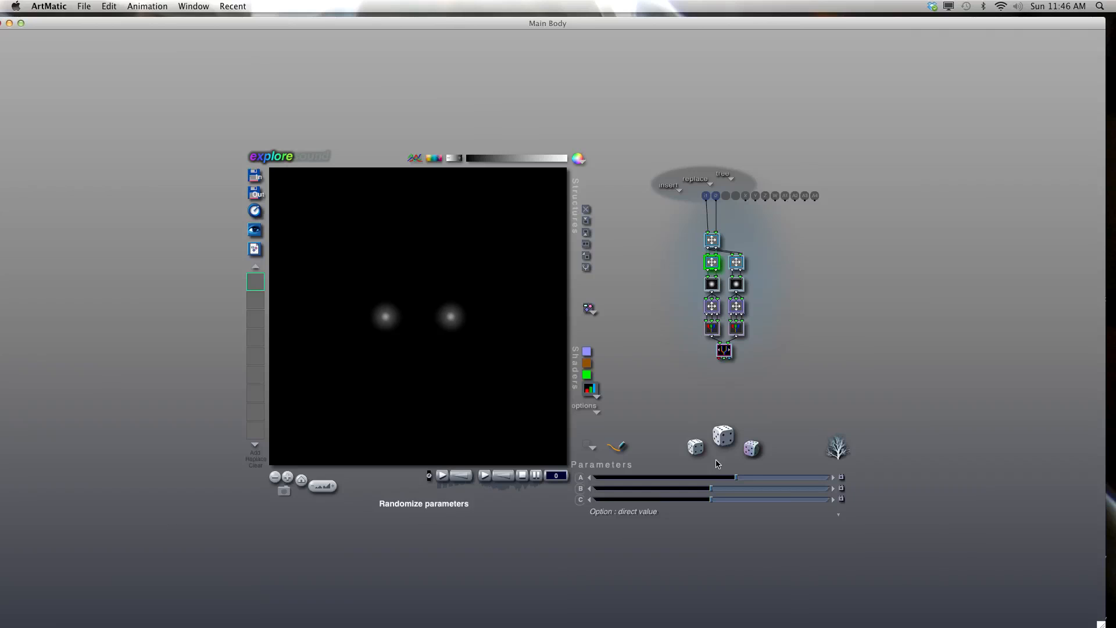
{"action": "mouse_move", "coordinate": [713, 503]}
{"action": "left_mouse_down"}
{"action": "mouse_move", "coordinate": [692, 499]}
{"action": "mouse_move", "coordinate": [727, 491]}
{"action": "mouse_move", "coordinate": [704, 491]}
{"action": "left_mouse_up"}
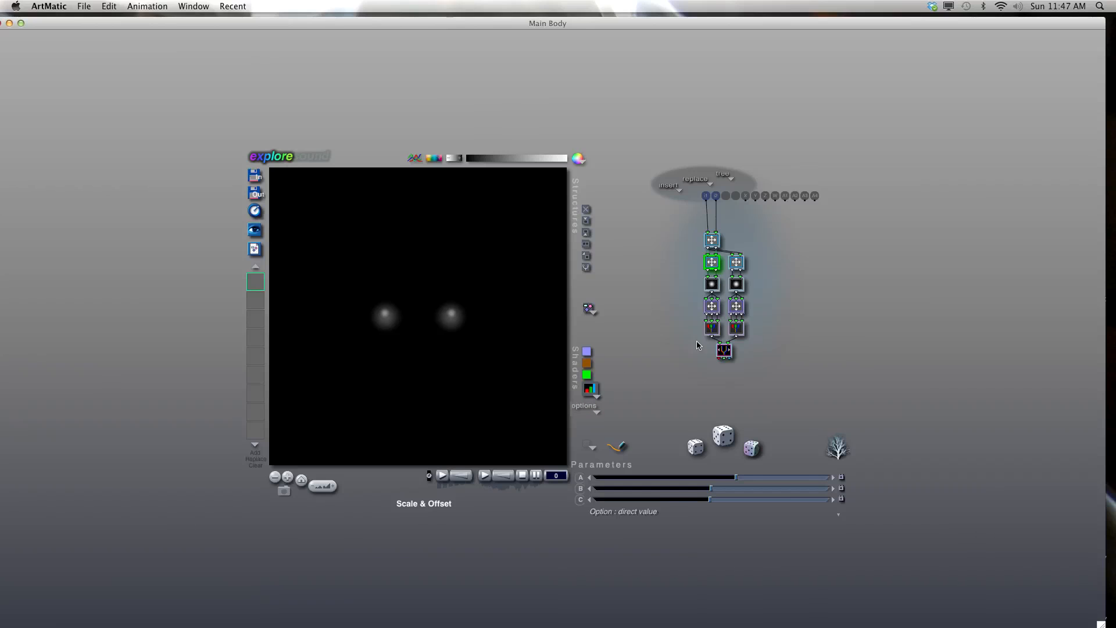
Raise parameter A of the second branch's 3D Scale tile slightly to tint the dots red, and return to the main tree.
{"action": "left_click", "coordinate": [712, 308]}
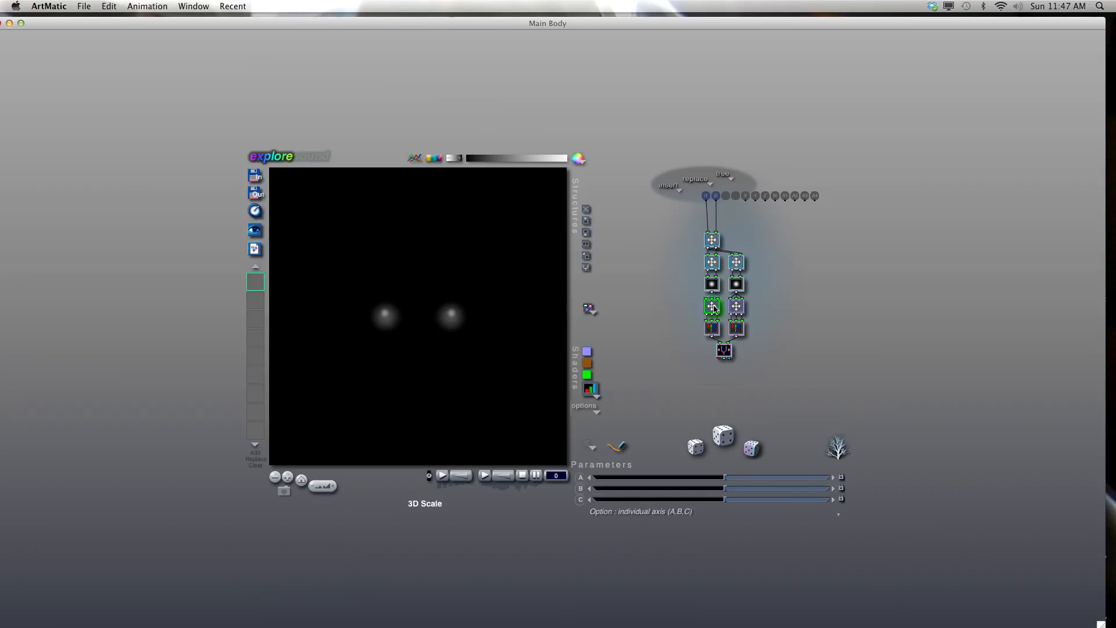
{"action": "left_click", "coordinate": [735, 308]}
{"action": "left_click_drag", "start_coordinate": [728, 479], "coordinate": [736, 479]}
{"action": "double_click", "coordinate": [783, 371]}
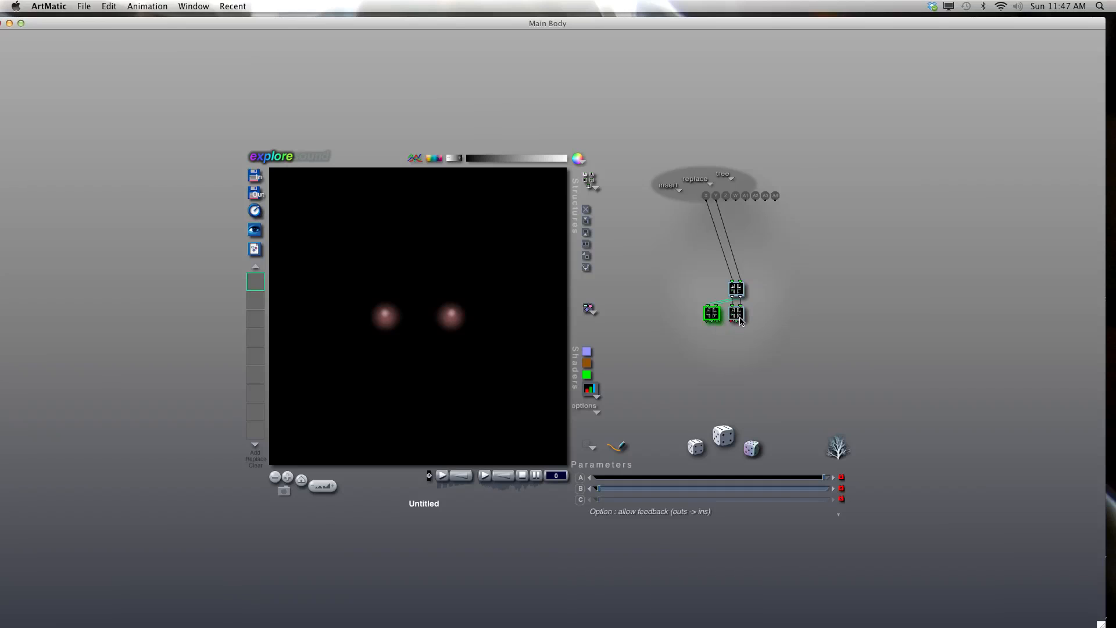
Give both main-tree branches packed-RGB tiles and merge them with a Packed RGB Crossfade.
{"action": "left_click", "coordinate": [587, 268]}
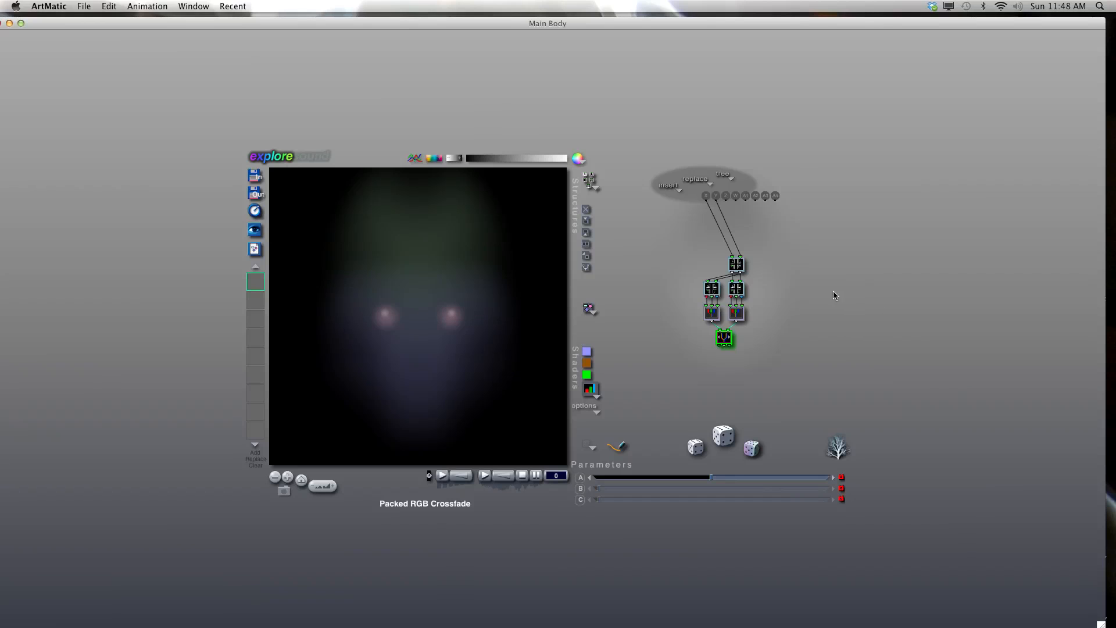
Add a third branch below the top compiled tree, turn it into a new compiled tree and open it for editing.
{"action": "left_click", "coordinate": [741, 270]}
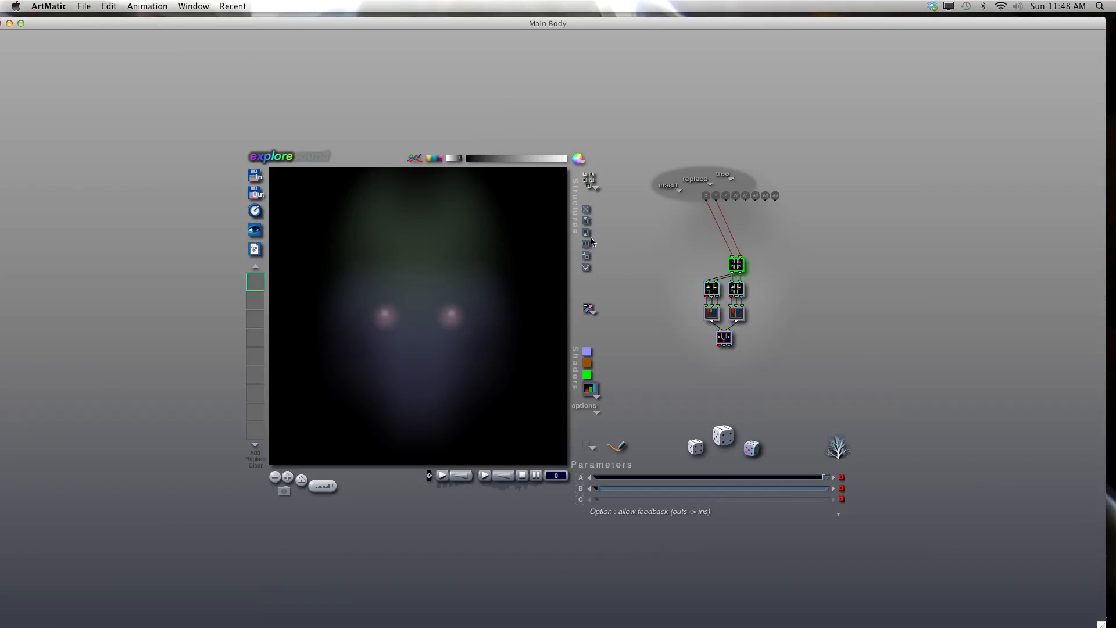
{"action": "left_click", "coordinate": [586, 267]}
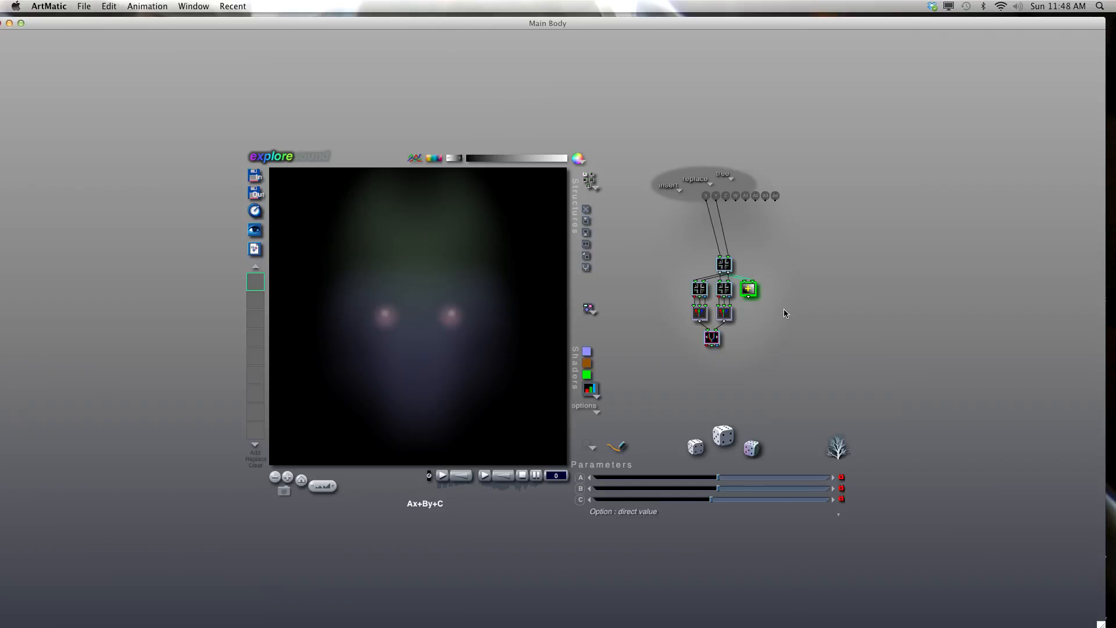
{"action": "key", "text": "n"}
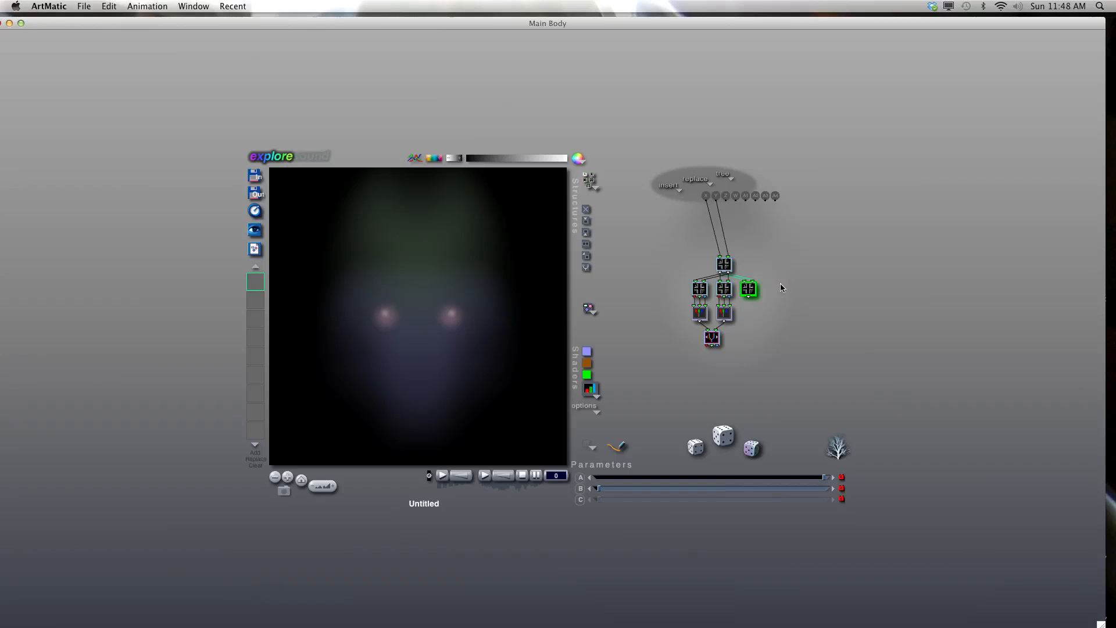
{"action": "key", "text": "e"}
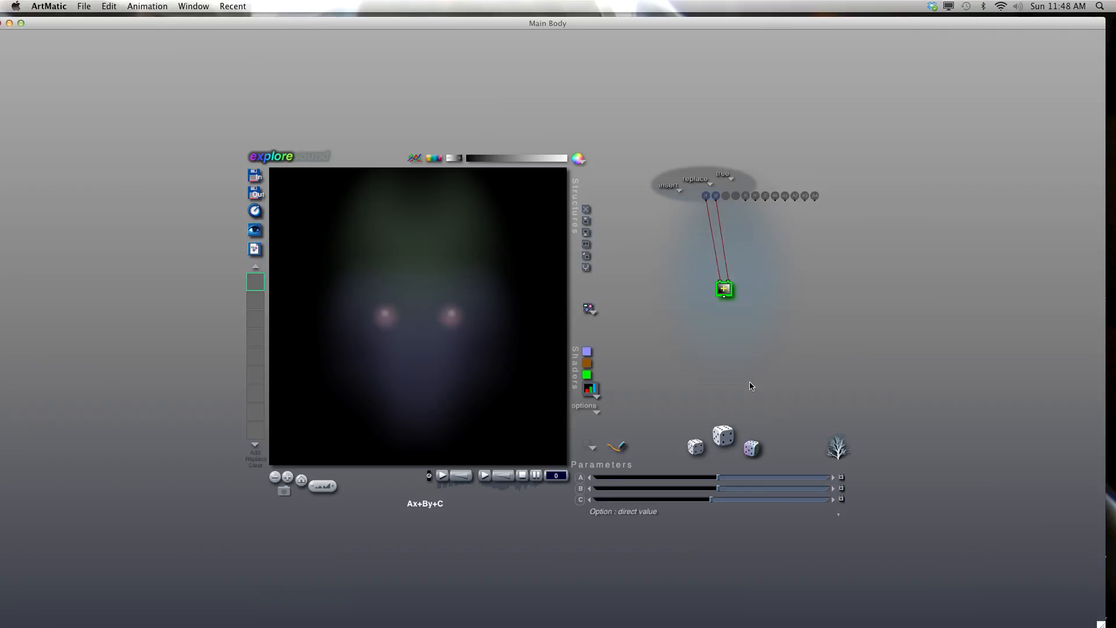
Change the new tree's tile to Gaussian Dot, and insert one tile above it and a 3D Scale tile below it.
{"action": "left_click", "coordinate": [727, 297]}
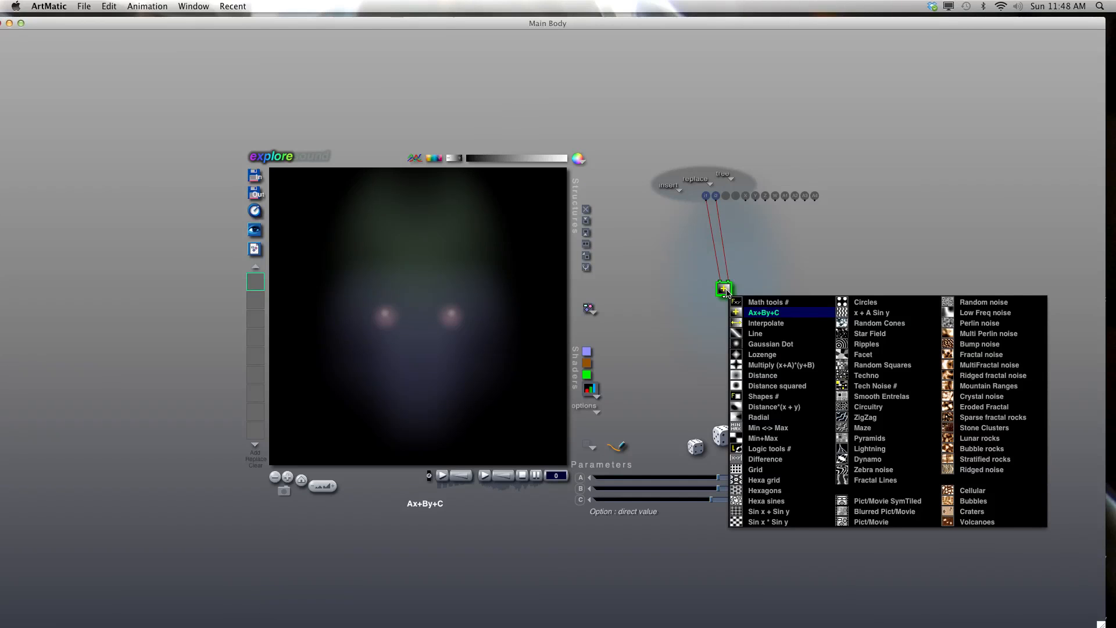
{"action": "left_click", "coordinate": [771, 345]}
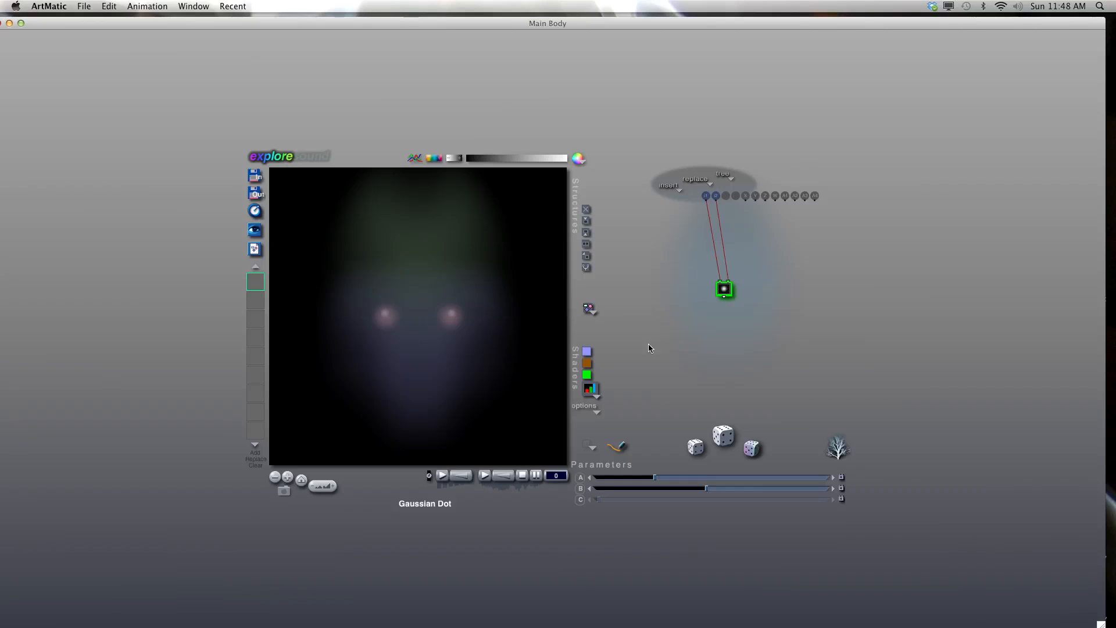
{"action": "left_click", "coordinate": [587, 244]}
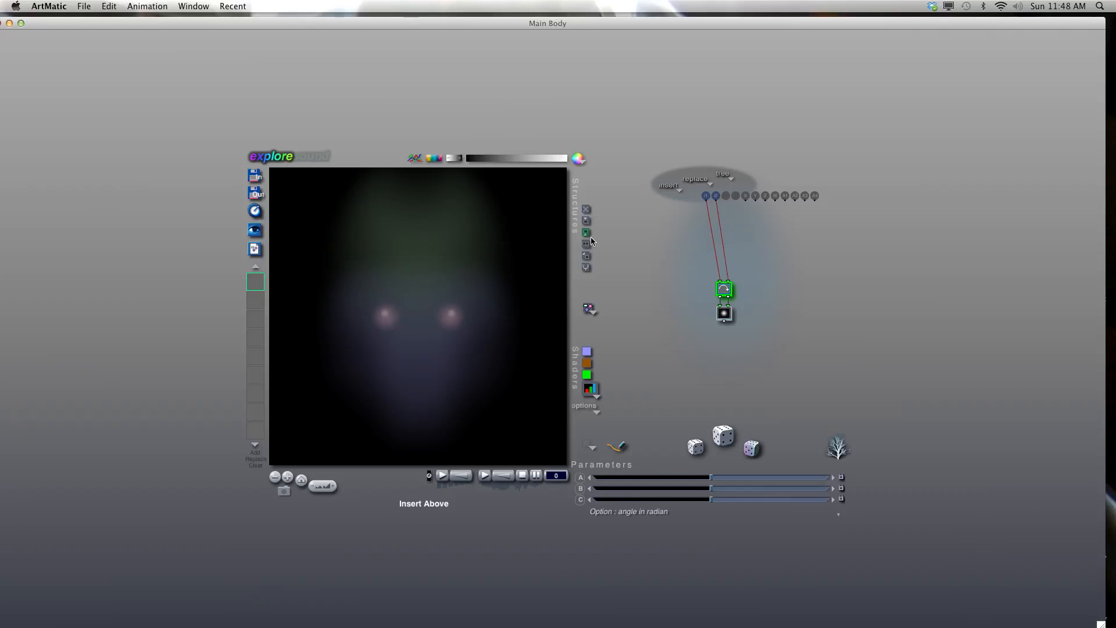
{"action": "left_click", "coordinate": [724, 314]}
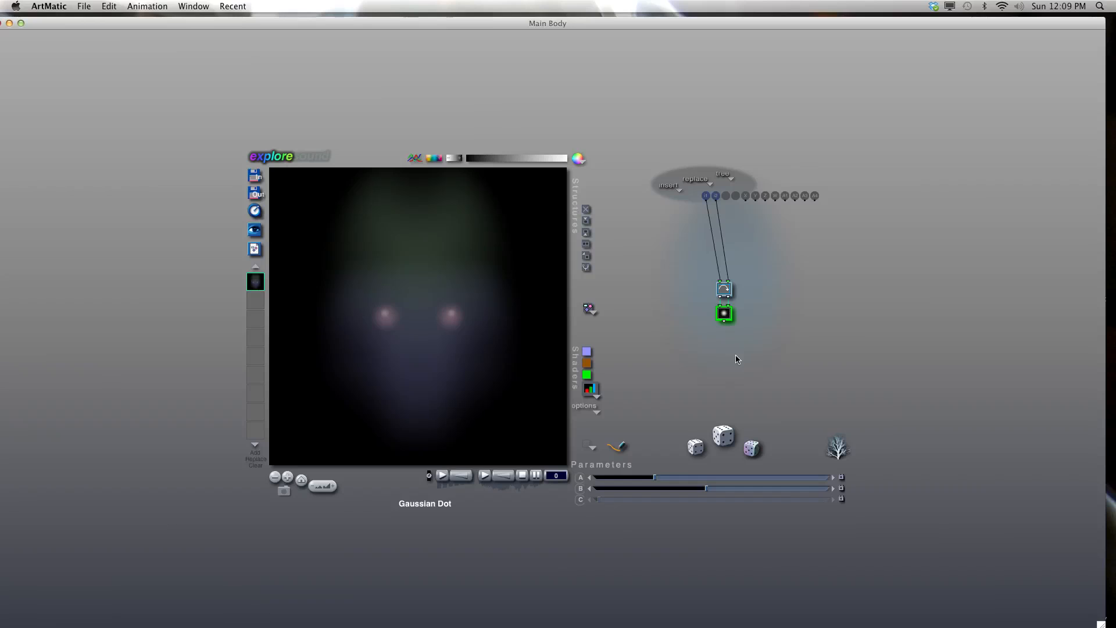
{"action": "key", "text": "Down"}
{"action": "left_click_drag", "start_coordinate": [725, 328], "coordinate": [893, 389]}
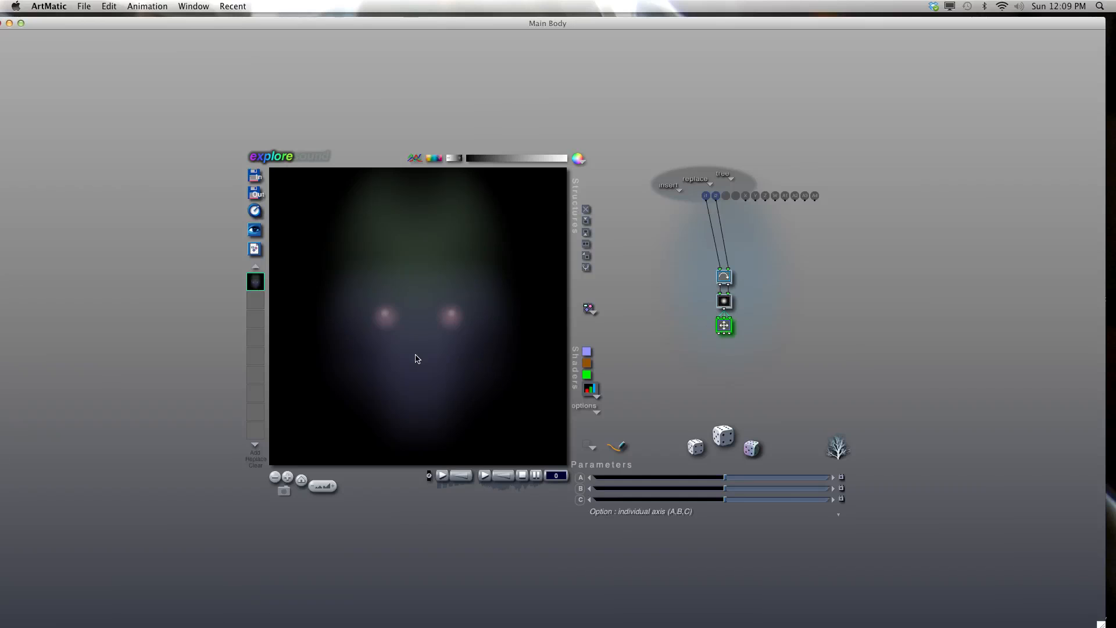
Set the tile above the Gaussian Dot to Scale & Offset and return to the main tree.
{"action": "left_click", "coordinate": [727, 298]}
{"action": "left_click", "coordinate": [724, 277]}
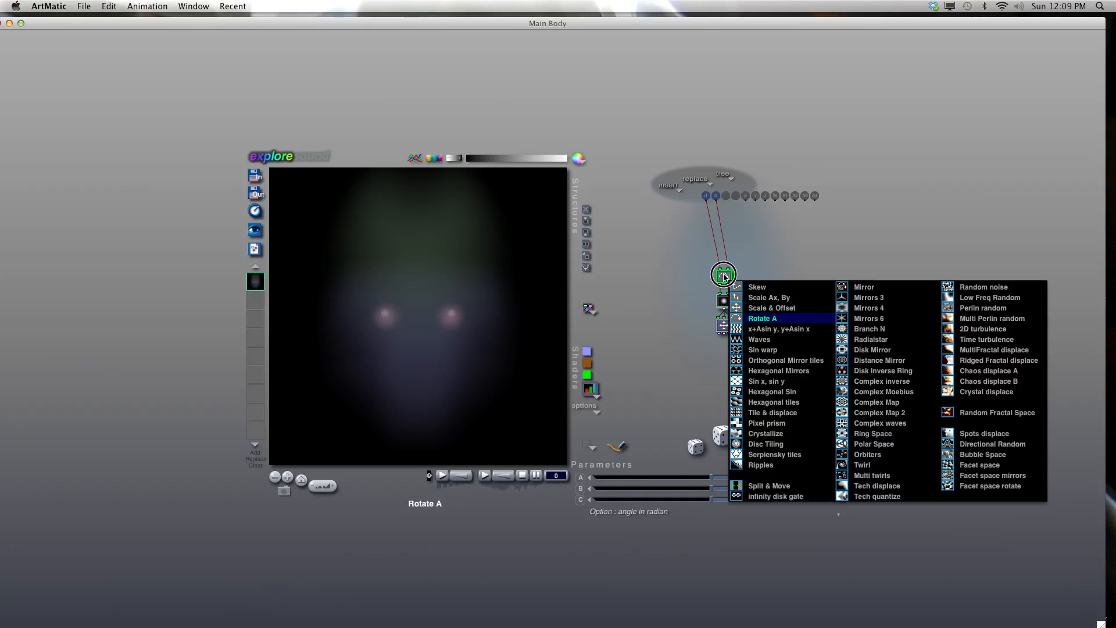
{"action": "left_click", "coordinate": [817, 293]}
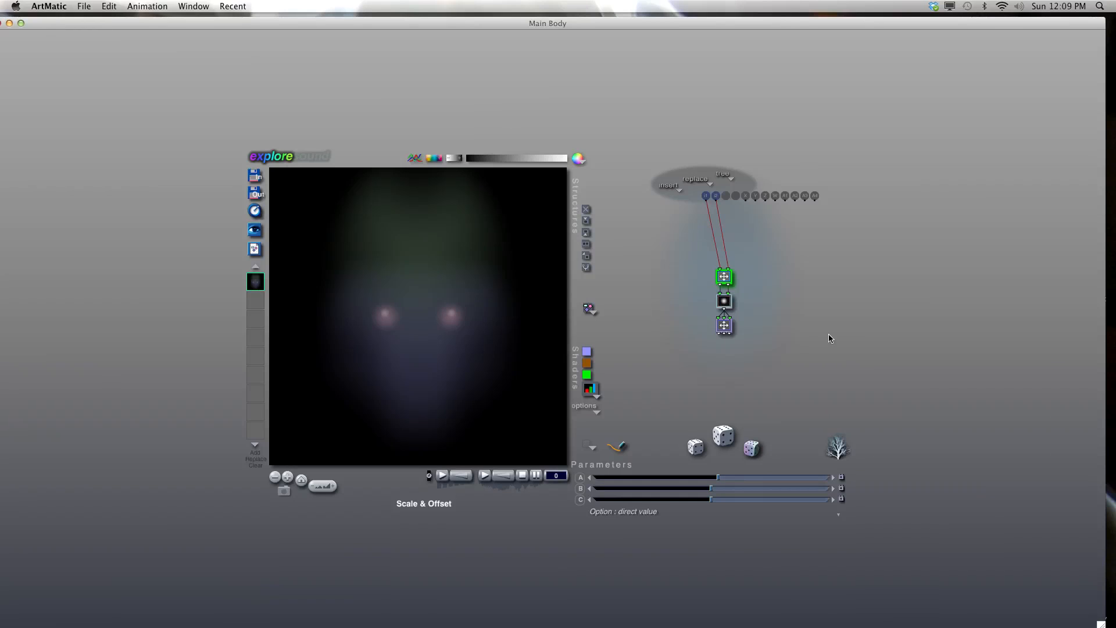
{"action": "left_click", "coordinate": [805, 352]}
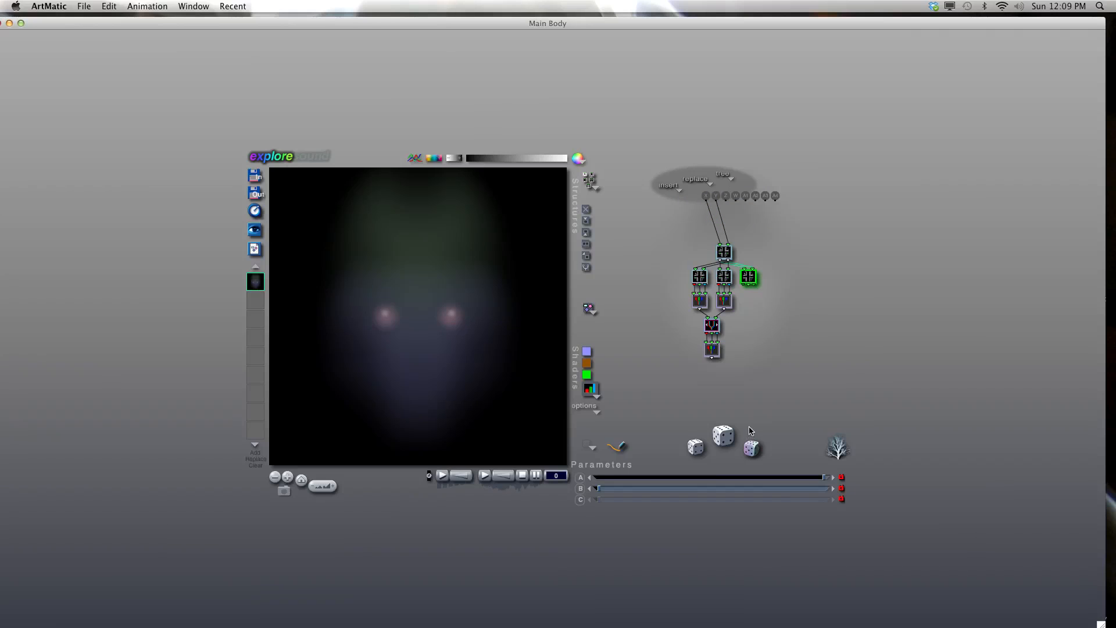
Insert a tile below the third branch's compiled tree and make it a 3 In 1 Out packed-RGB tile like the other branches.
{"action": "key", "text": "Down"}
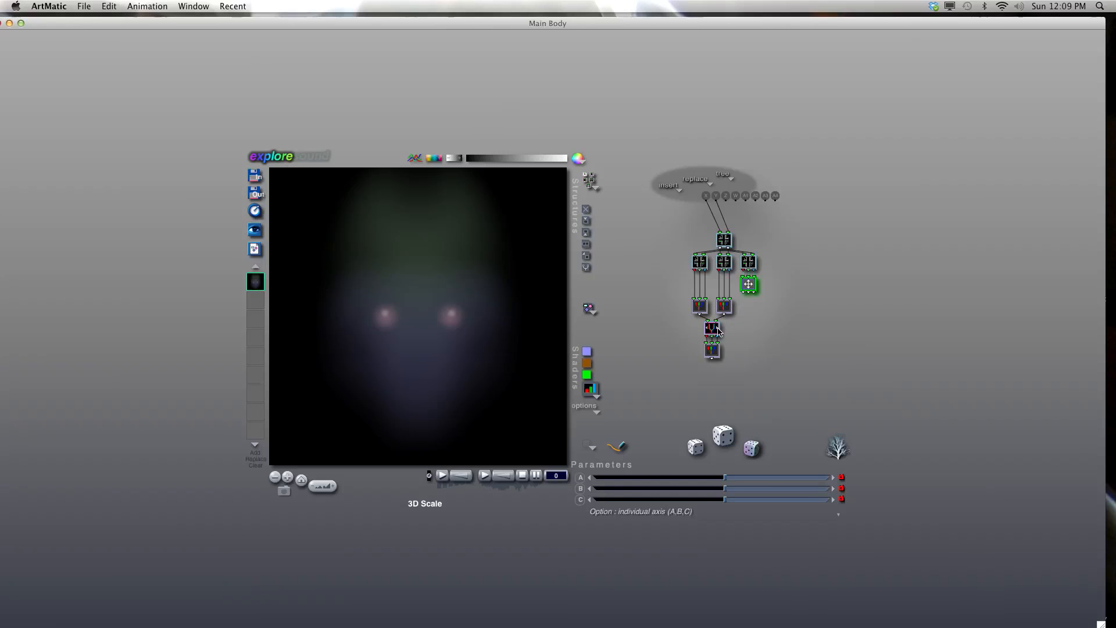
{"action": "left_click", "coordinate": [751, 286]}
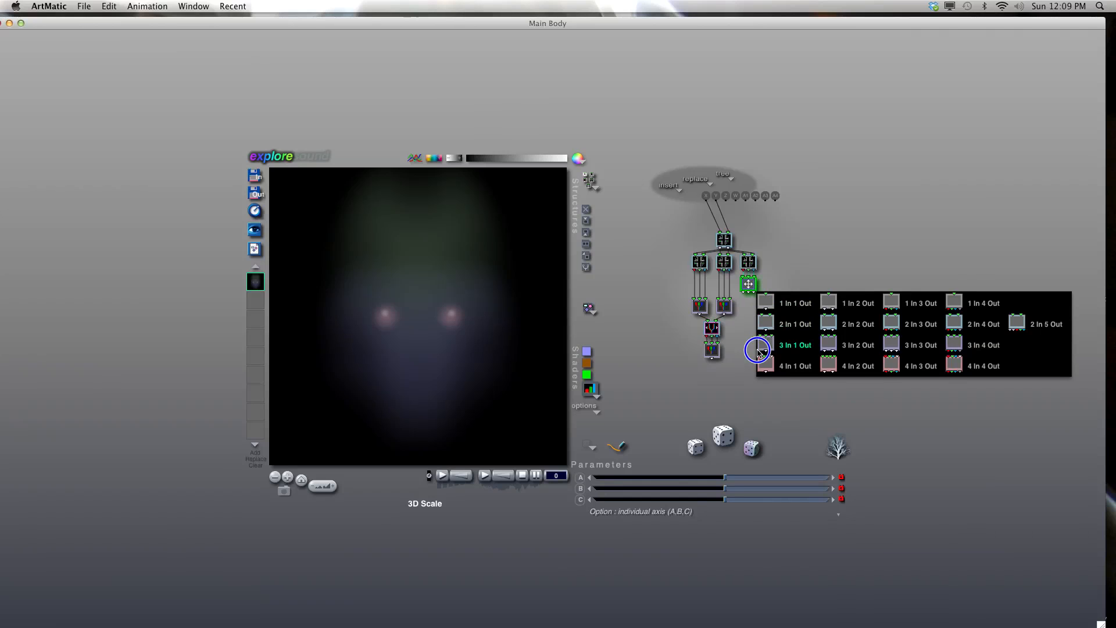
{"action": "left_click", "coordinate": [796, 346]}
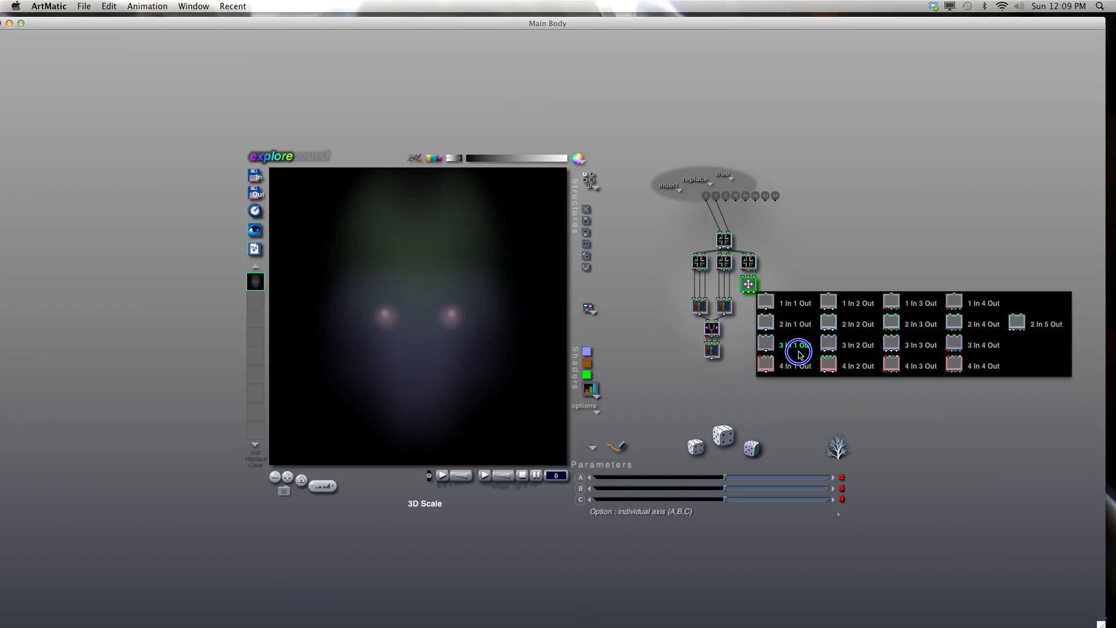
{"action": "left_click", "coordinate": [748, 284]}
{"action": "left_click", "coordinate": [782, 518]}
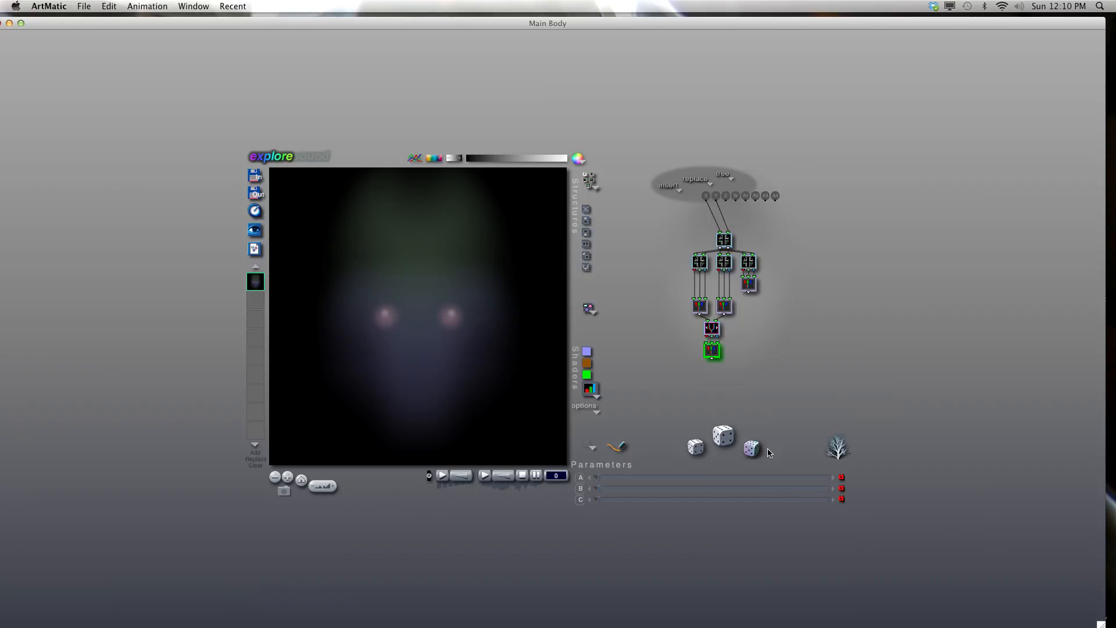
Insert a Packed RGB Crossfade at the end of the main tree and connect the third branch's packed-RGB tile to it.
{"action": "key", "text": "i"}
{"action": "left_click_drag", "start_coordinate": [712, 352], "coordinate": [852, 391]}
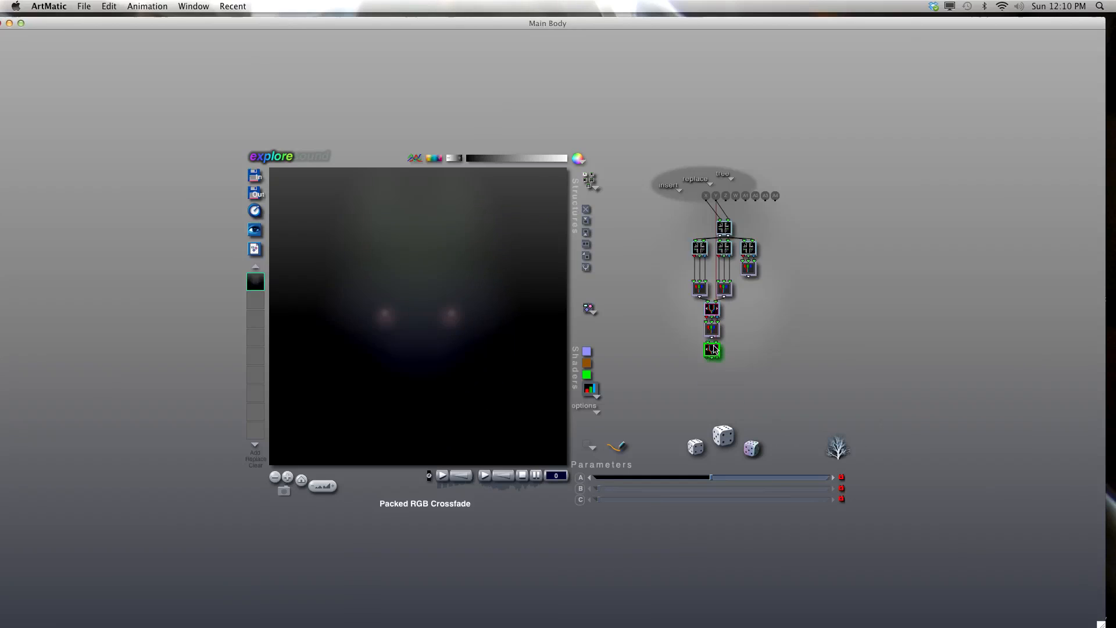
{"action": "left_click_drag", "start_coordinate": [749, 279], "coordinate": [723, 323]}
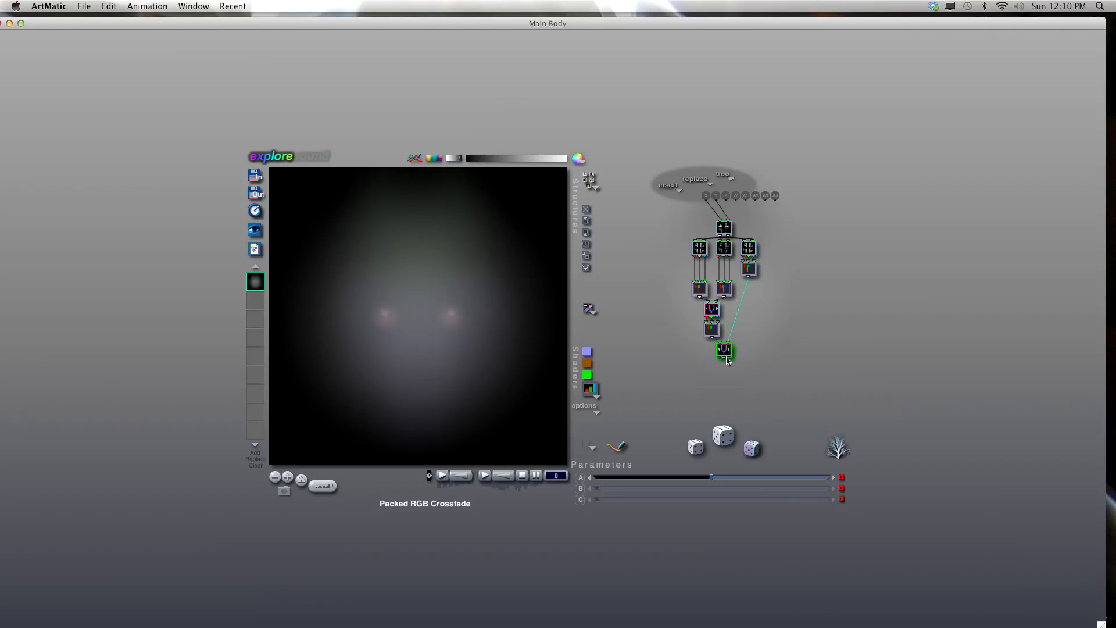
{"action": "left_click", "coordinate": [726, 357]}
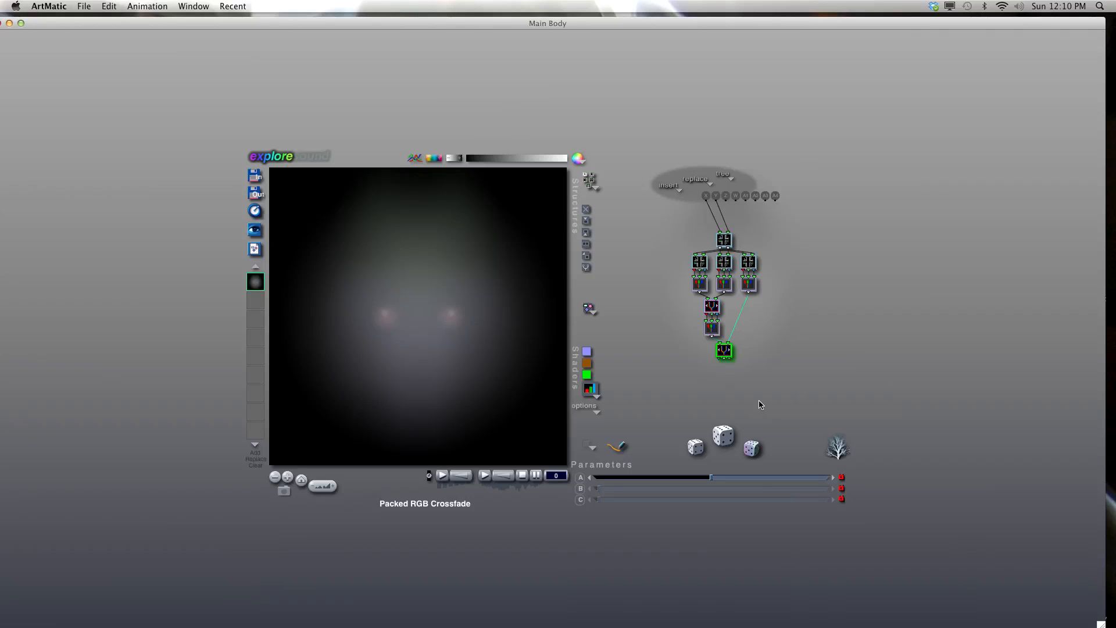
In the third branch's compiled tree, set the Gaussian Dot size to about 0.6 and raise the Scale & Offset's parameter C to lower the dot.
{"action": "left_click", "coordinate": [747, 265]}
{"action": "key", "text": "e"}
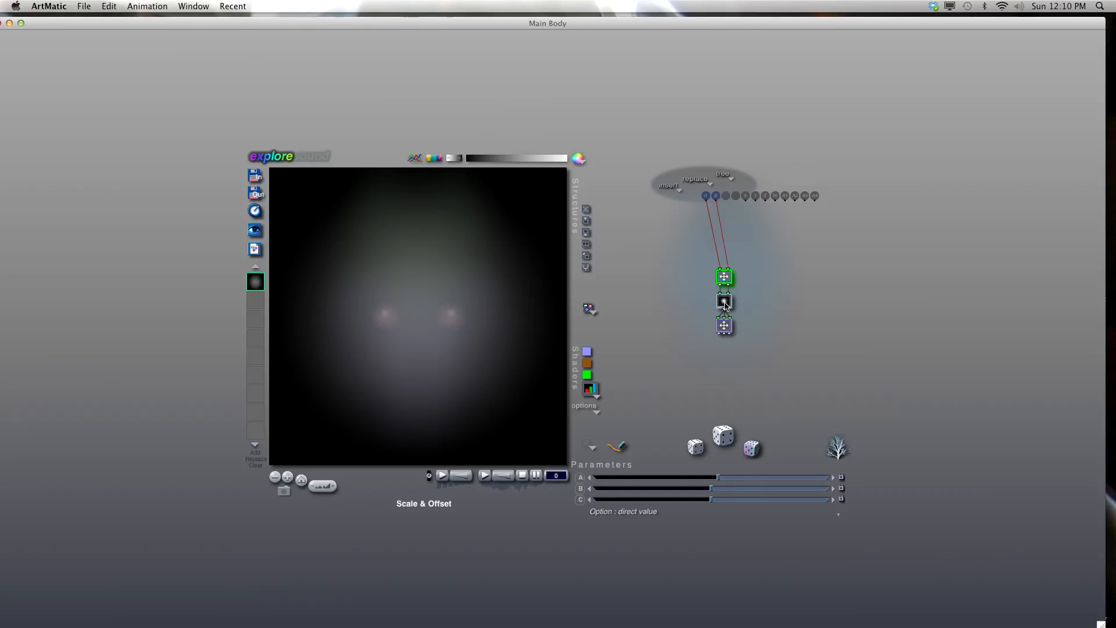
{"action": "left_click", "coordinate": [723, 301]}
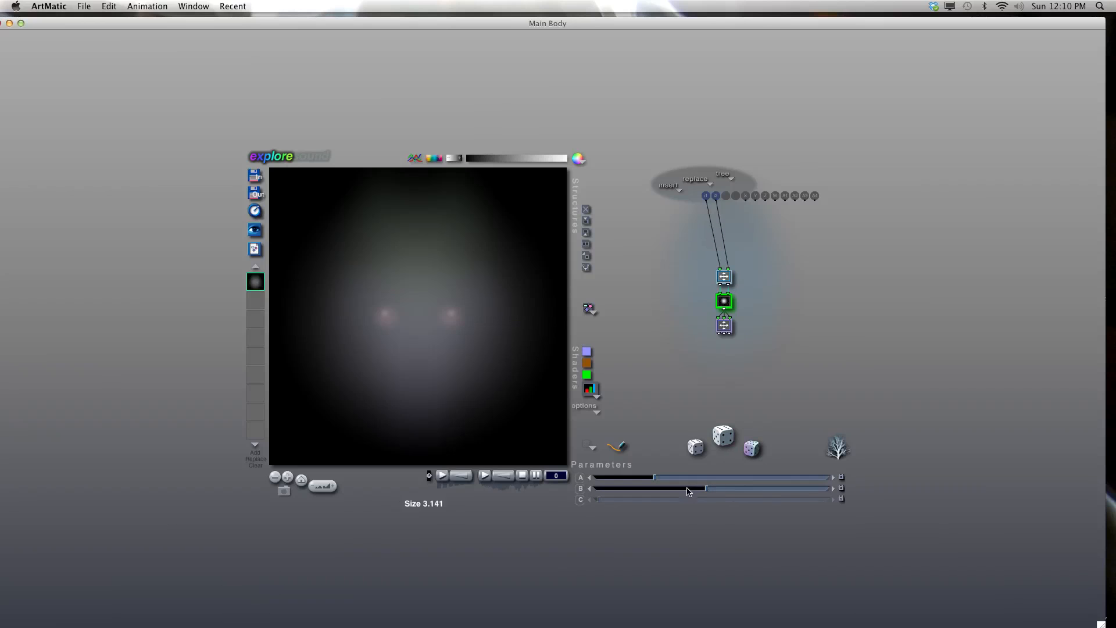
{"action": "left_click_drag", "start_coordinate": [691, 491], "coordinate": [612, 490]}
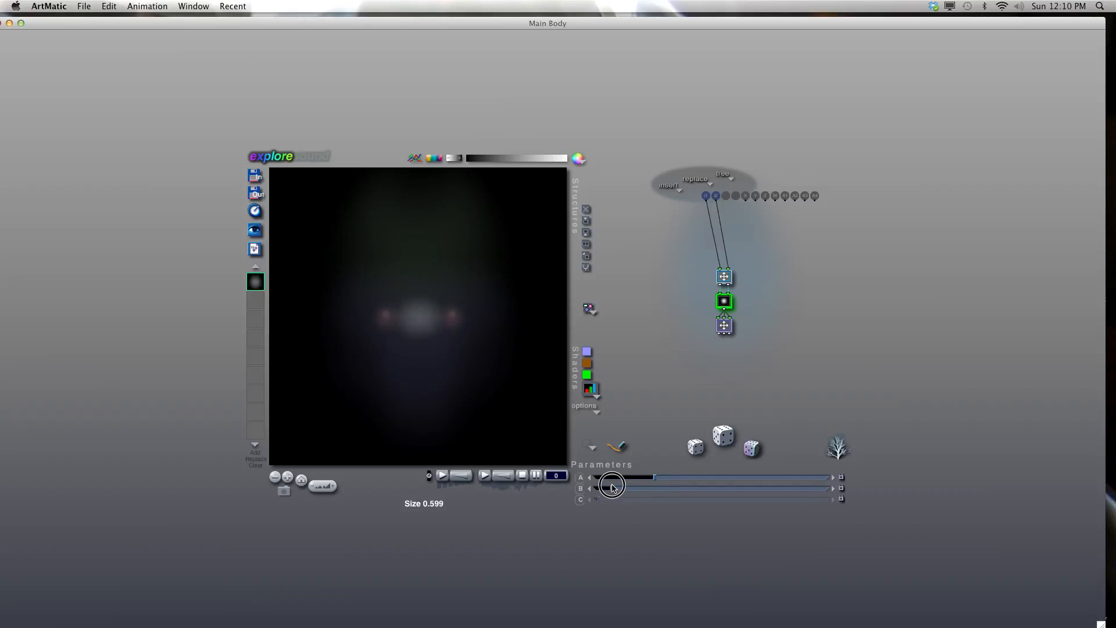
{"action": "left_click", "coordinate": [723, 283]}
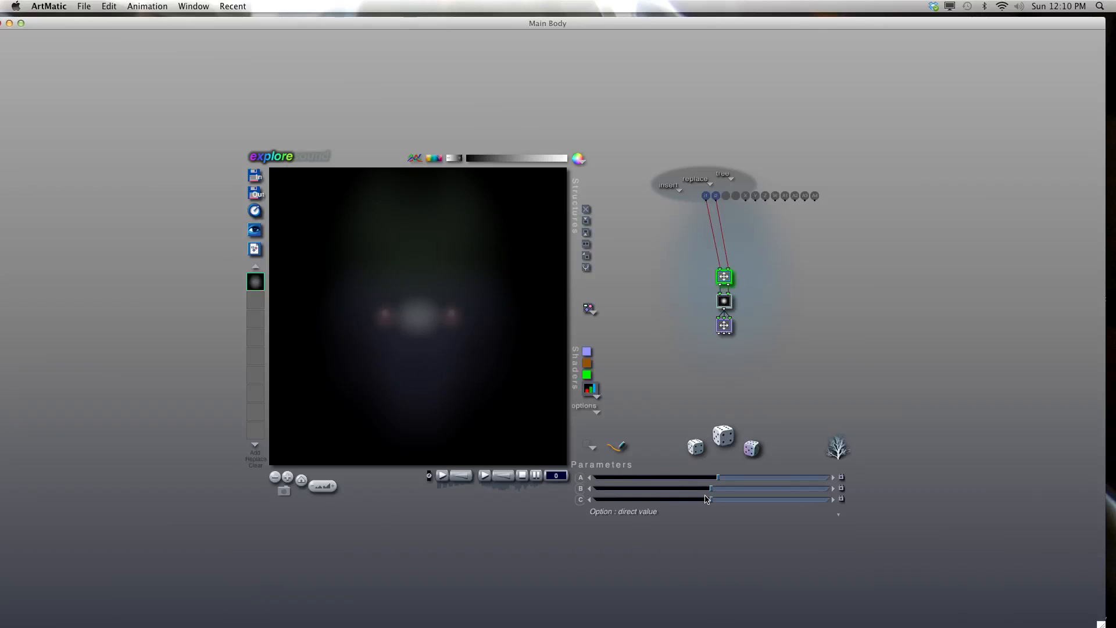
{"action": "left_click_drag", "start_coordinate": [708, 499], "coordinate": [716, 504]}
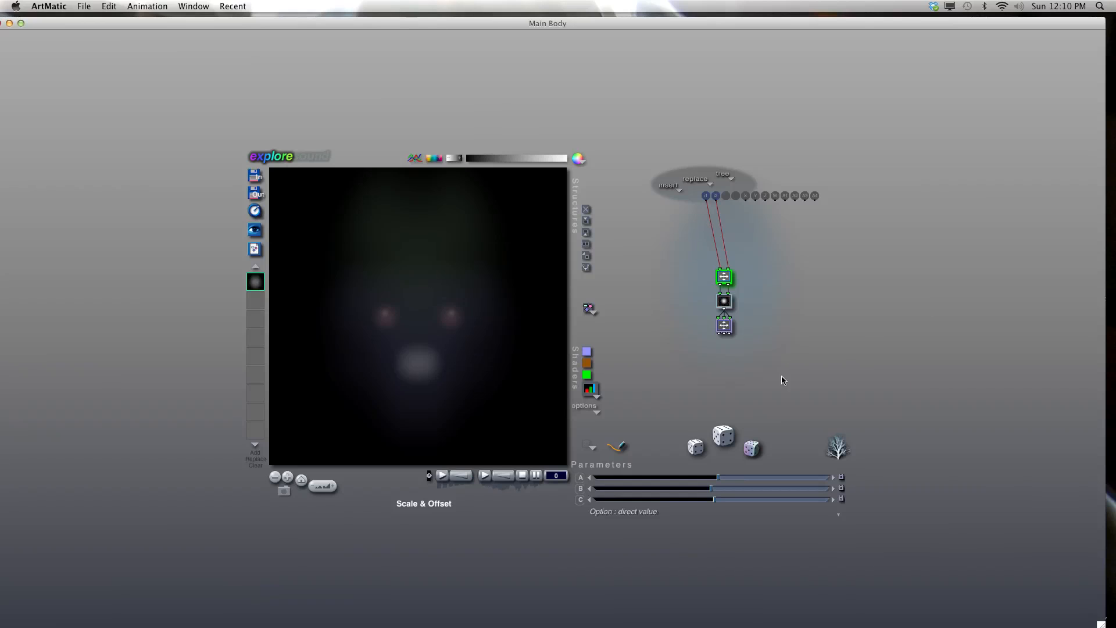
Insert an Ax+B tile below the Gaussian Dot, lower its parameter A to turn the dot dark, and return to the main tree.
{"action": "left_click", "coordinate": [724, 303]}
{"action": "key", "text": "Down"}
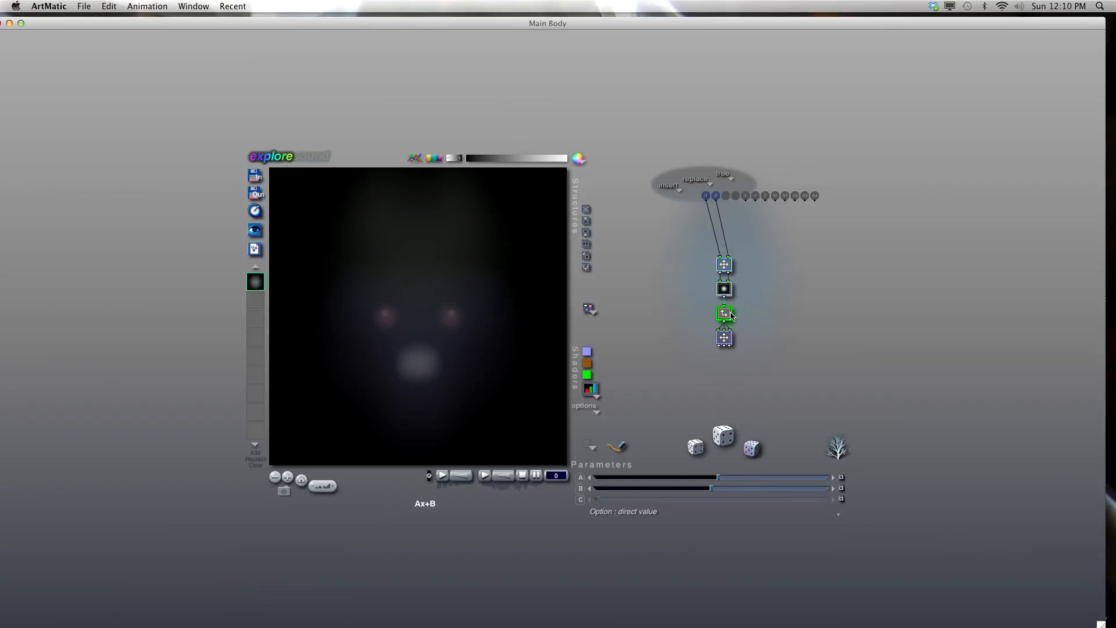
{"action": "left_click", "coordinate": [727, 314]}
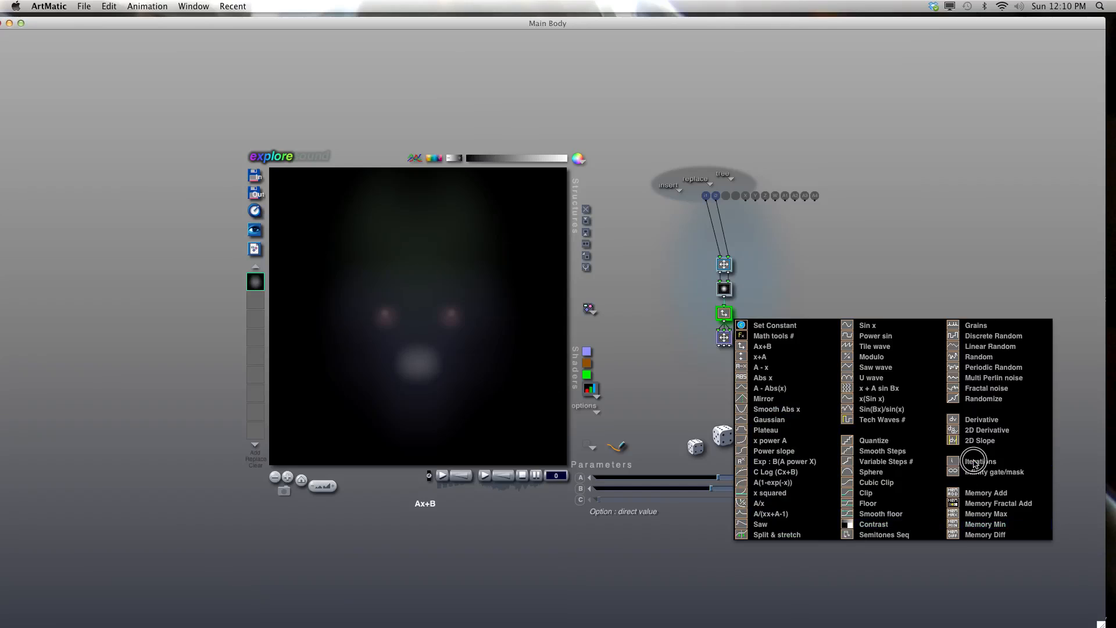
{"action": "left_click", "coordinate": [892, 256]}
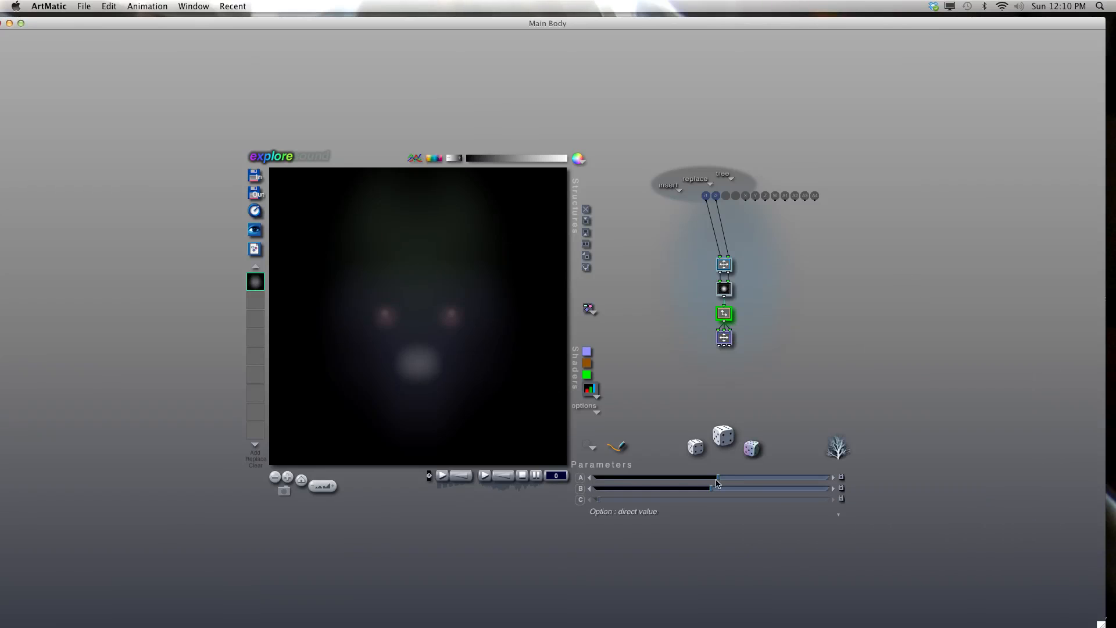
{"action": "mouse_move", "coordinate": [717, 481]}
{"action": "left_click_drag", "start_coordinate": [716, 481], "coordinate": [708, 482]}
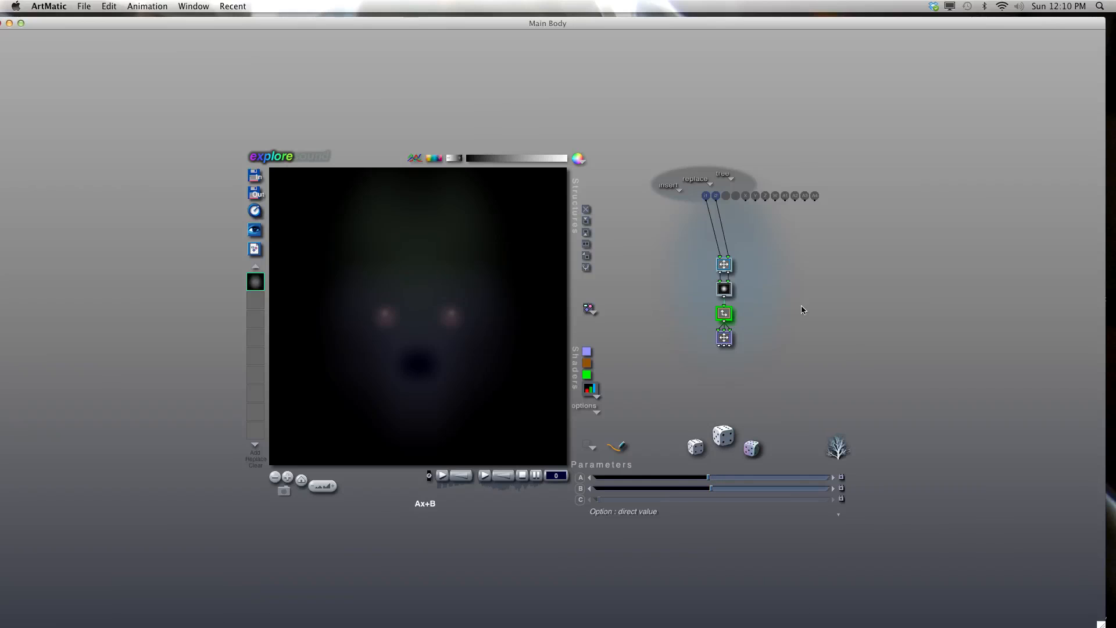
{"action": "left_click", "coordinate": [828, 224]}
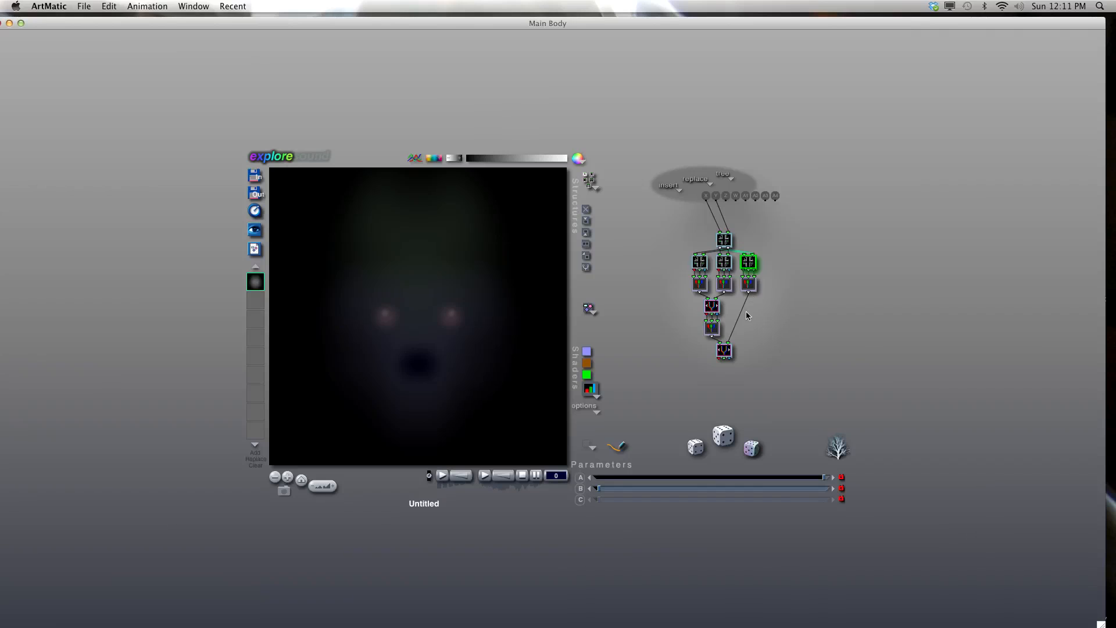
Try a higher Interpolate value on the upper Packed RGB Crossfade and return it to 0.500.
{"action": "left_click", "coordinate": [711, 306]}
{"action": "mouse_move", "coordinate": [714, 484]}
{"action": "left_mouse_down"}
{"action": "mouse_move", "coordinate": [692, 482]}
{"action": "mouse_move", "coordinate": [817, 484]}
{"action": "mouse_move", "coordinate": [699, 478]}
{"action": "left_mouse_up"}
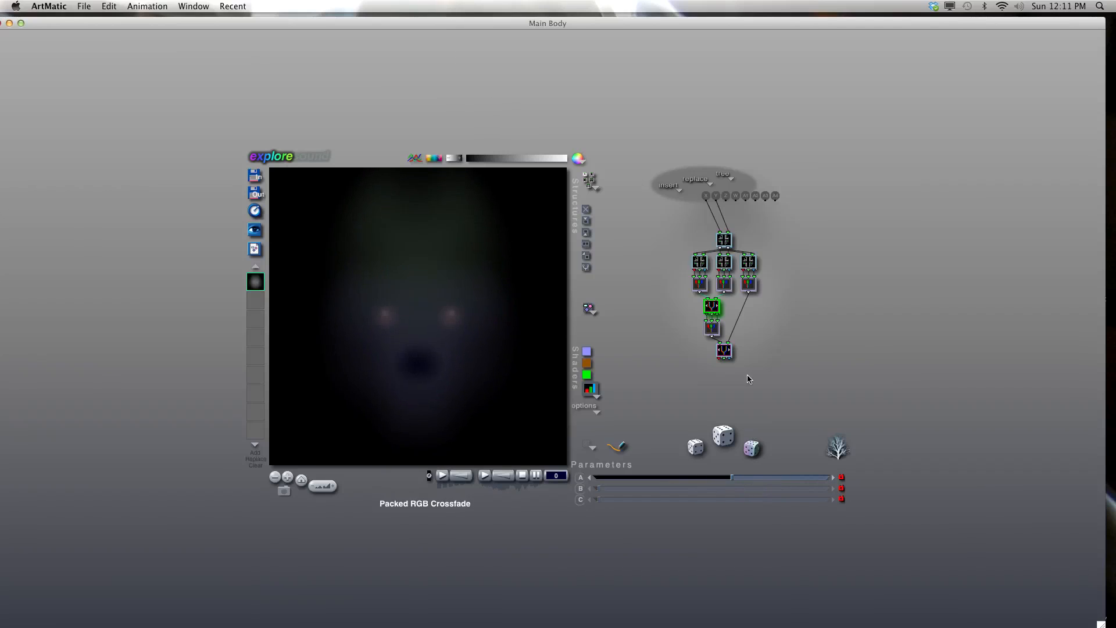
{"action": "left_click", "coordinate": [724, 350]}
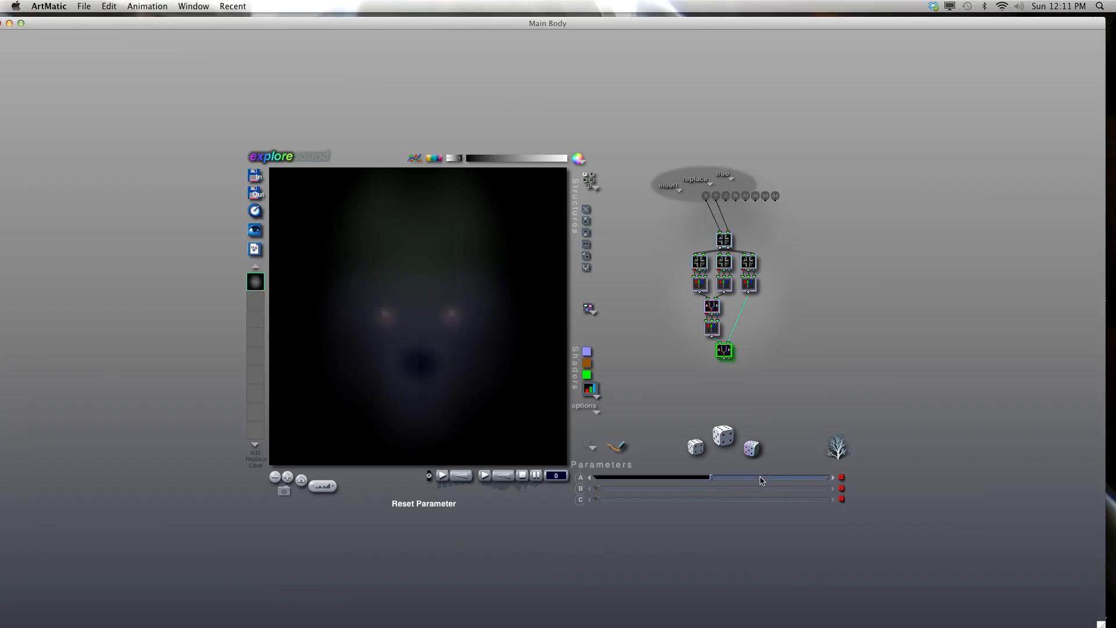
{"action": "left_click", "coordinate": [711, 307]}
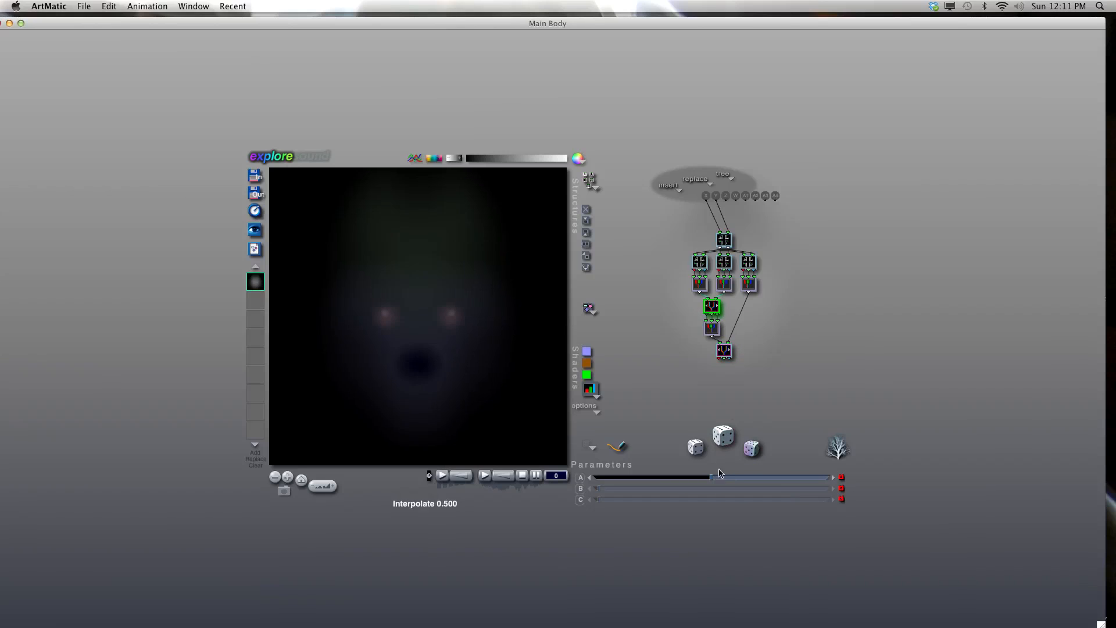
Replace the upper Packed RGB Crossfade with Packed RGB Add, and lower parameter A of the final Packed RGB Crossfade to brighten the face.
{"action": "left_click", "coordinate": [711, 312]}
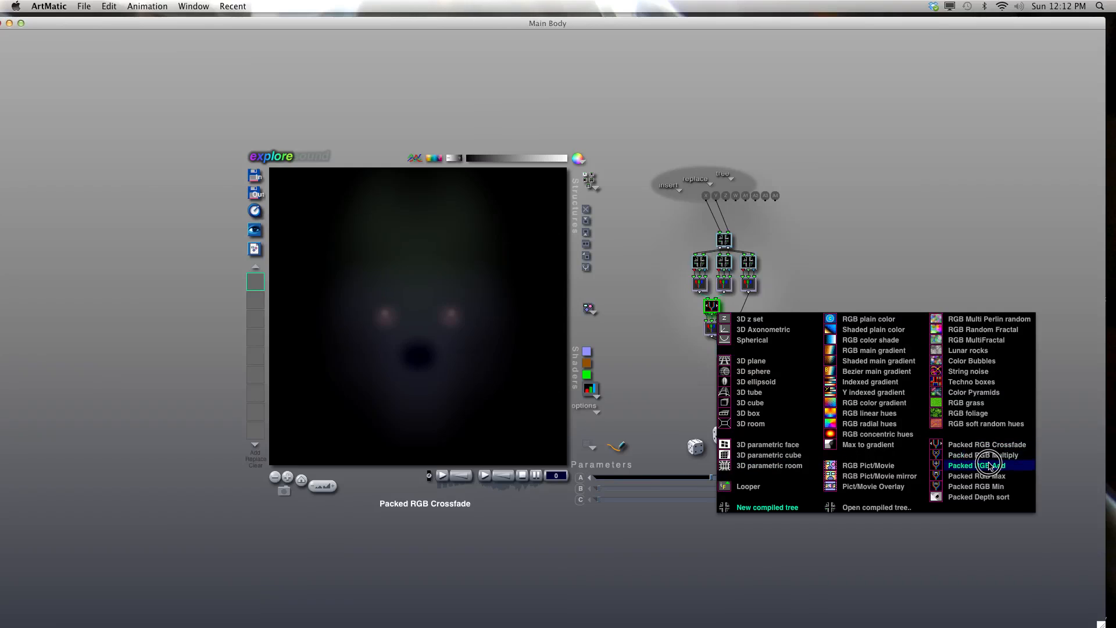
{"action": "left_click", "coordinate": [990, 466]}
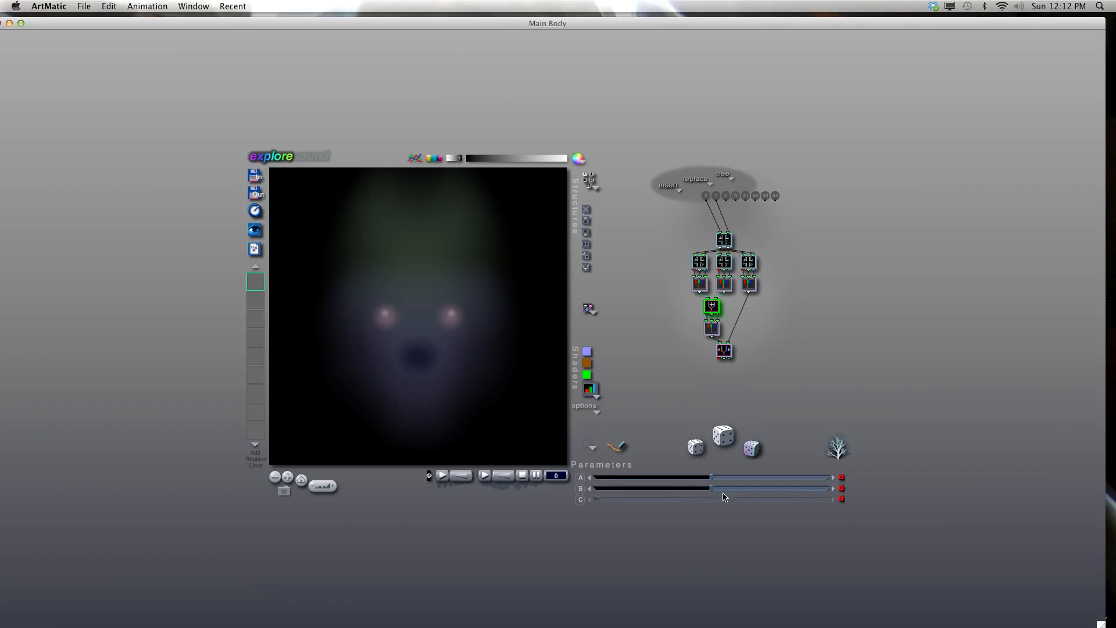
{"action": "mouse_move", "coordinate": [710, 488]}
{"action": "left_mouse_down"}
{"action": "mouse_move", "coordinate": [730, 488]}
{"action": "mouse_move", "coordinate": [677, 480]}
{"action": "mouse_move", "coordinate": [731, 484]}
{"action": "mouse_move", "coordinate": [709, 481]}
{"action": "mouse_move", "coordinate": [725, 490]}
{"action": "left_mouse_up"}
{"action": "left_click", "coordinate": [724, 350]}
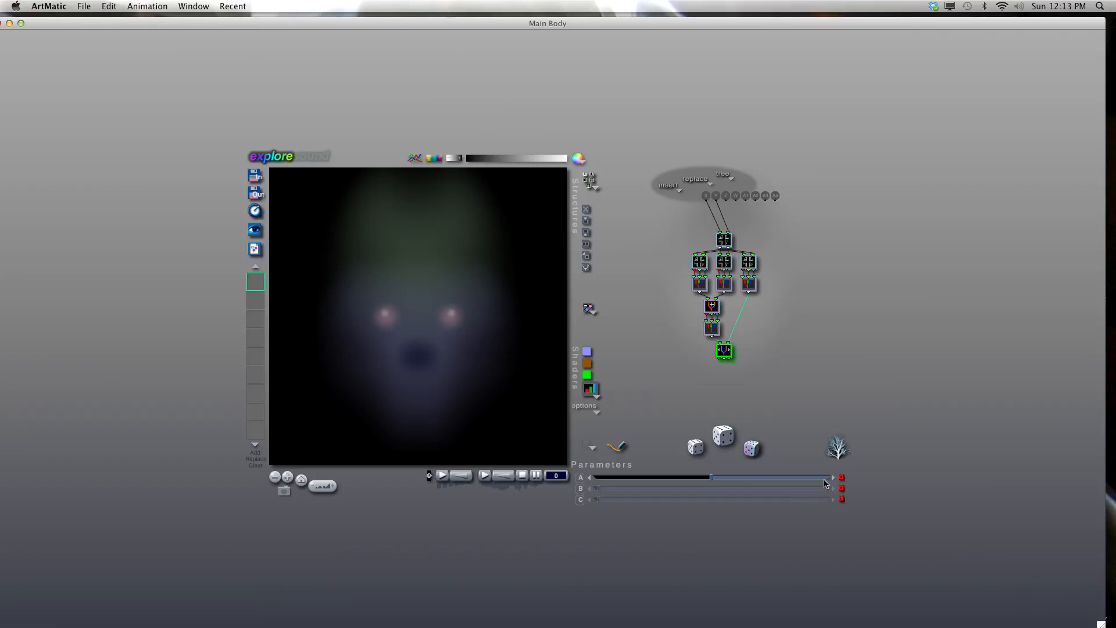
{"action": "left_click_drag", "start_coordinate": [713, 478], "coordinate": [649, 472]}
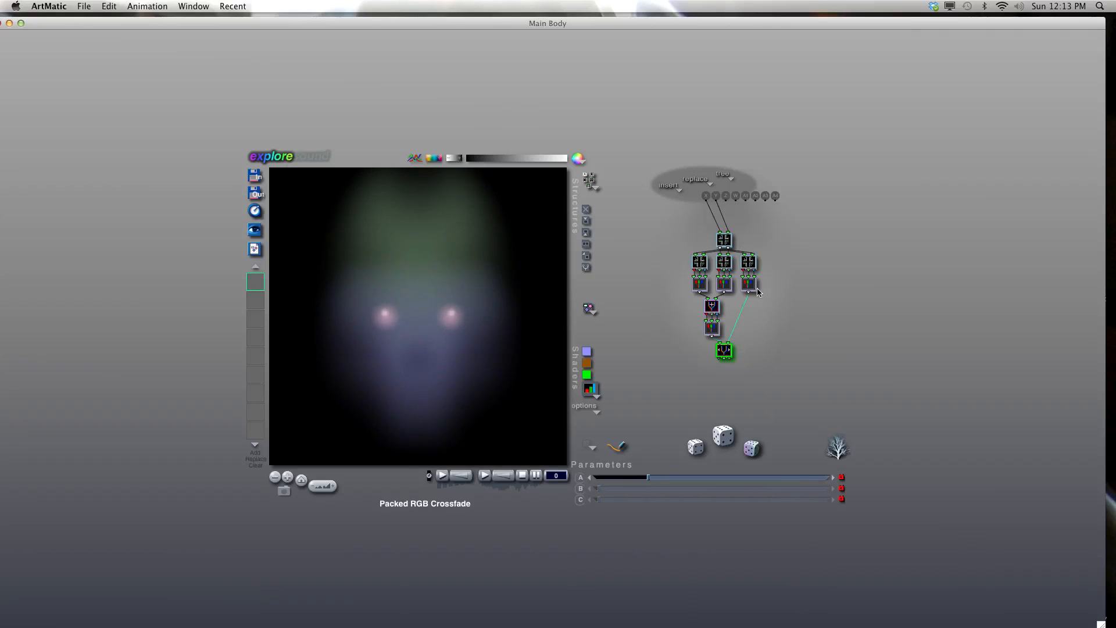
In the third branch's compiled tree, lower the Ax+B tile's Scaling further to darken the mouth, and return to the main tree.
{"action": "left_click", "coordinate": [749, 266]}
{"action": "double_click", "coordinate": [749, 268]}
{"action": "left_click", "coordinate": [725, 288]}
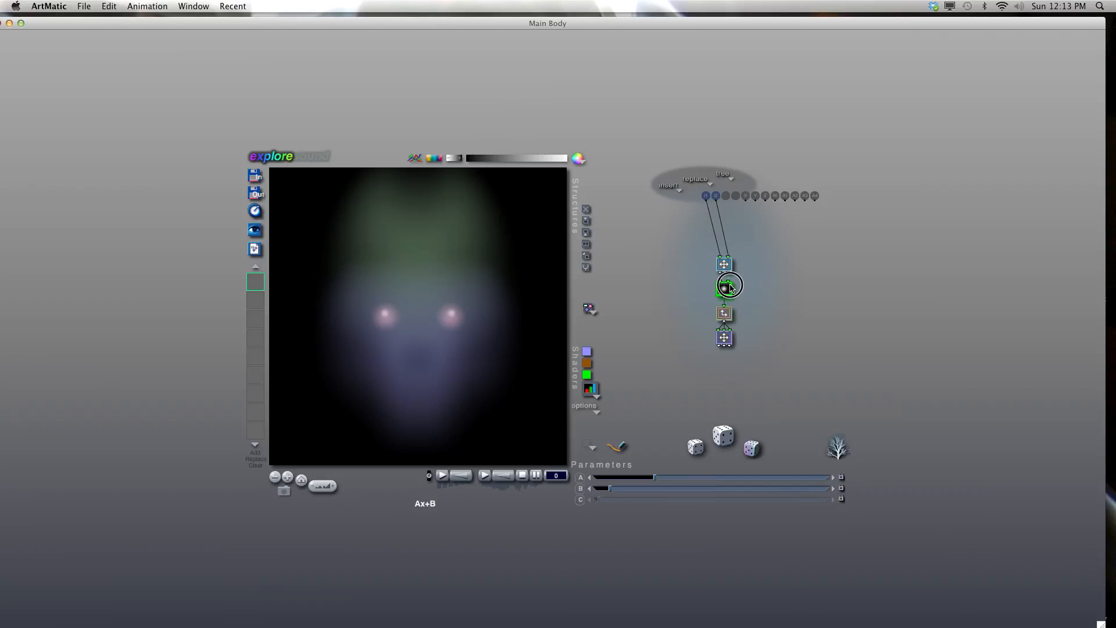
{"action": "left_click", "coordinate": [725, 313]}
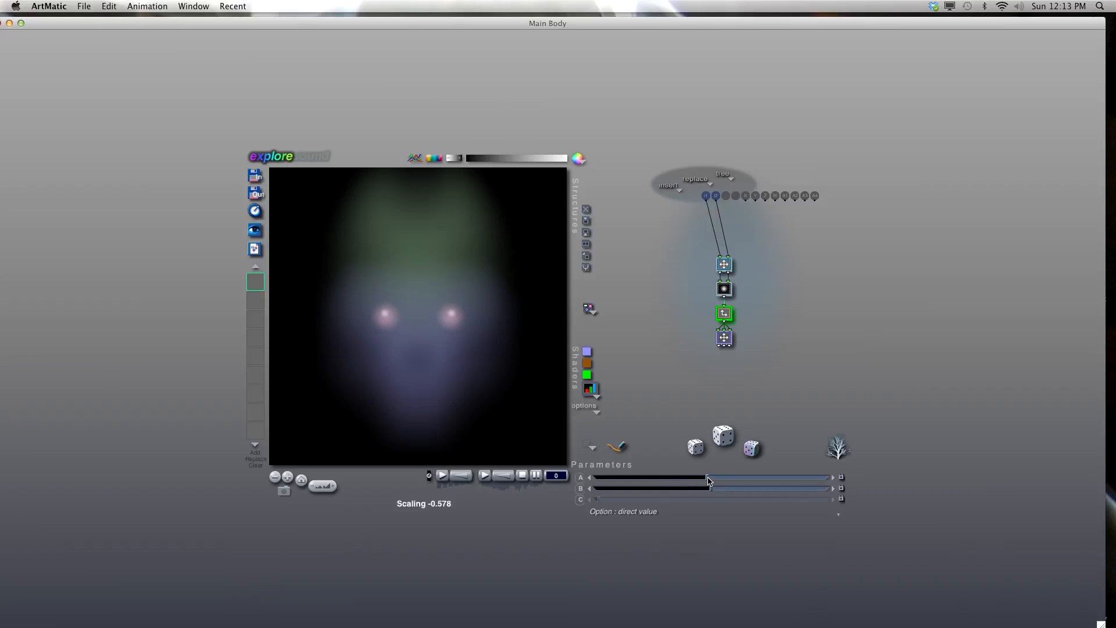
{"action": "left_click_drag", "start_coordinate": [708, 478], "coordinate": [685, 480]}
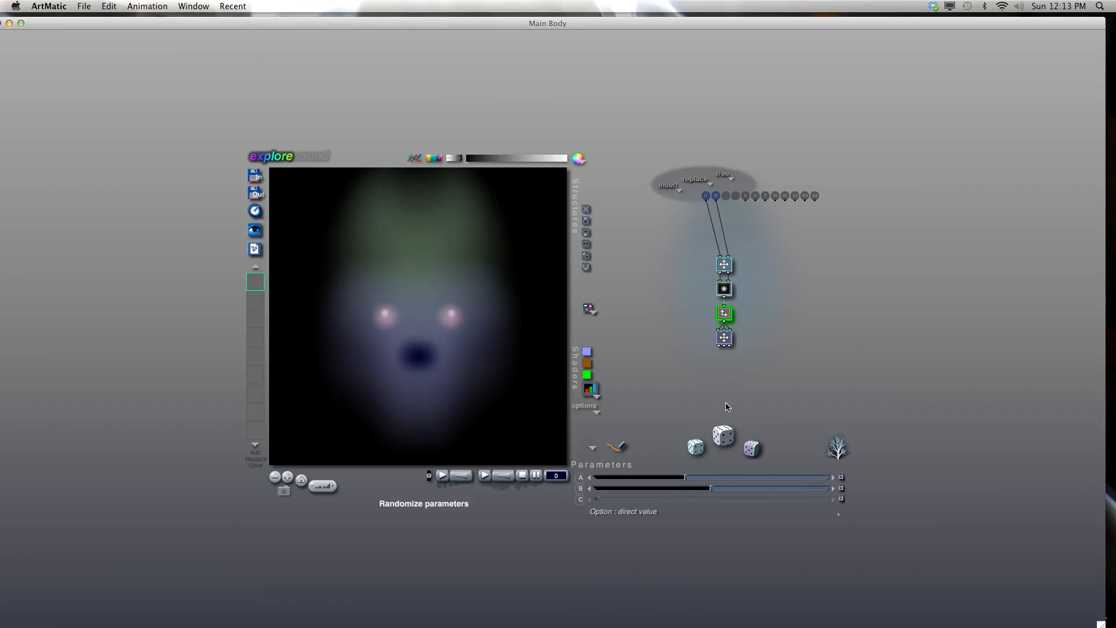
{"action": "left_click", "coordinate": [843, 313]}
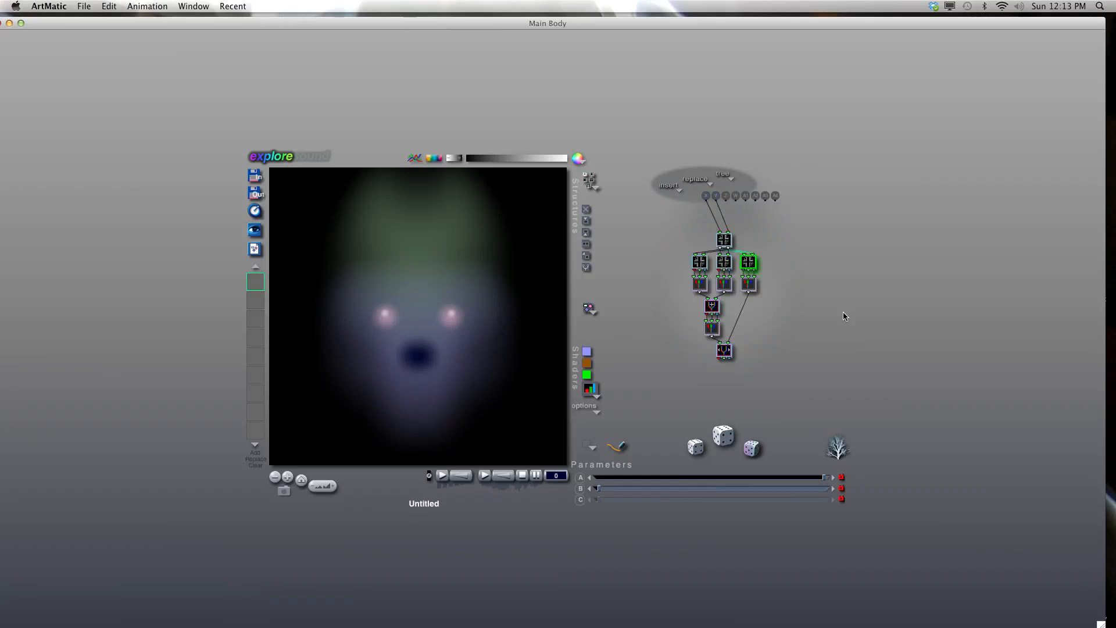
Reopen the third branch's compiled tree and insert a Skew tile between the Scale & Offset and the Gaussian Dot.
{"action": "left_click", "coordinate": [837, 303]}
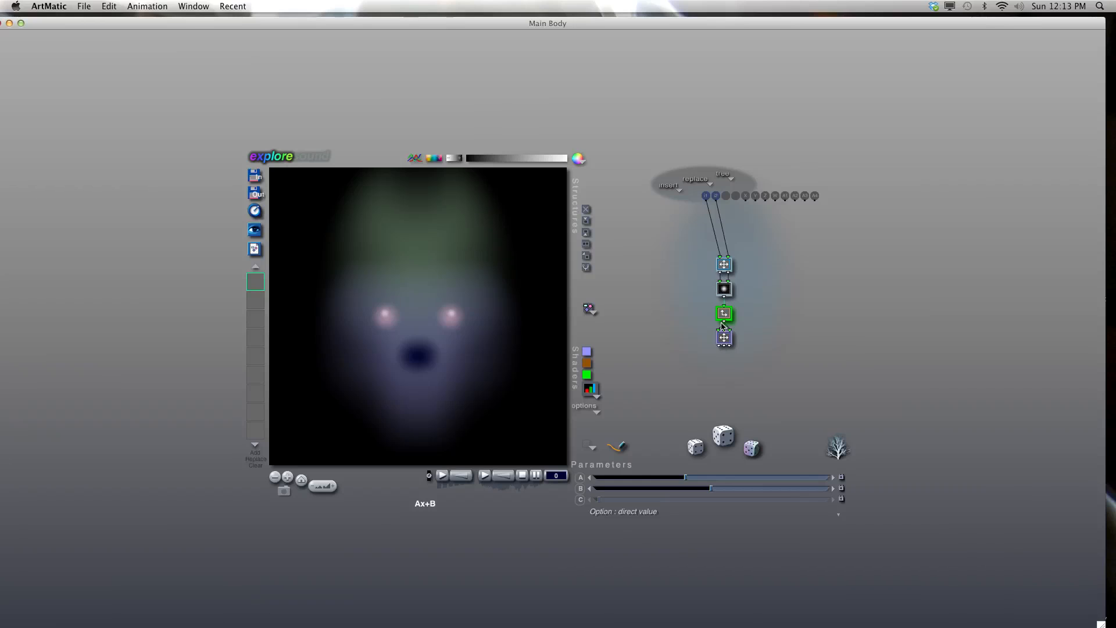
{"action": "left_click", "coordinate": [777, 316]}
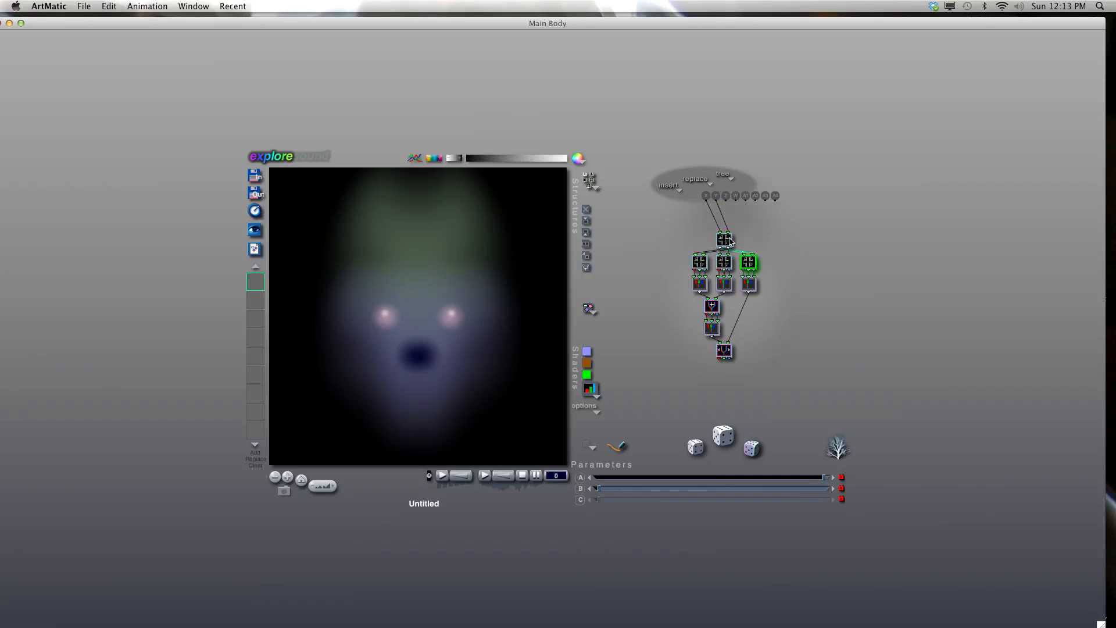
{"action": "double_click", "coordinate": [727, 261]}
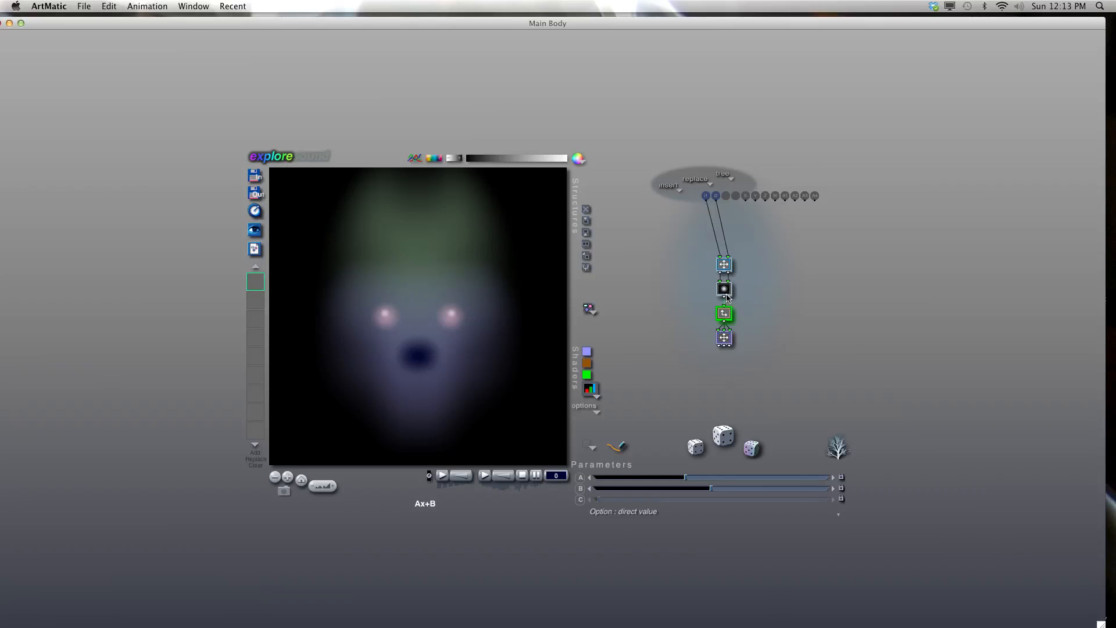
{"action": "left_click", "coordinate": [724, 264]}
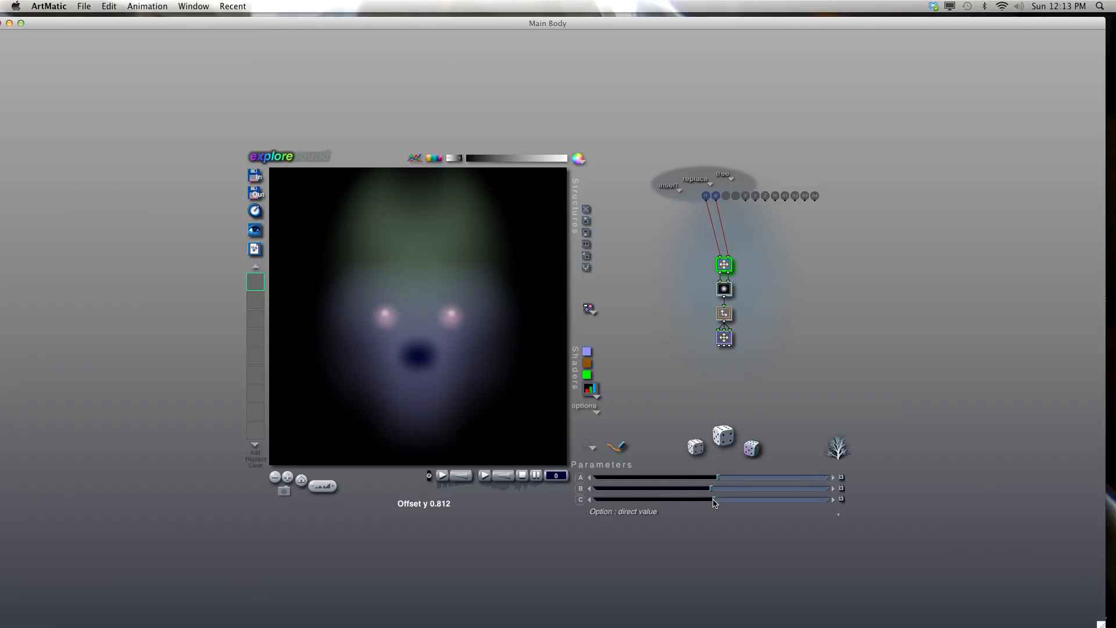
{"action": "left_click", "coordinate": [712, 489]}
{"action": "left_click_drag", "start_coordinate": [711, 489], "coordinate": [710, 490]}
{"action": "left_click", "coordinate": [586, 222]}
{"action": "left_click", "coordinate": [721, 277]}
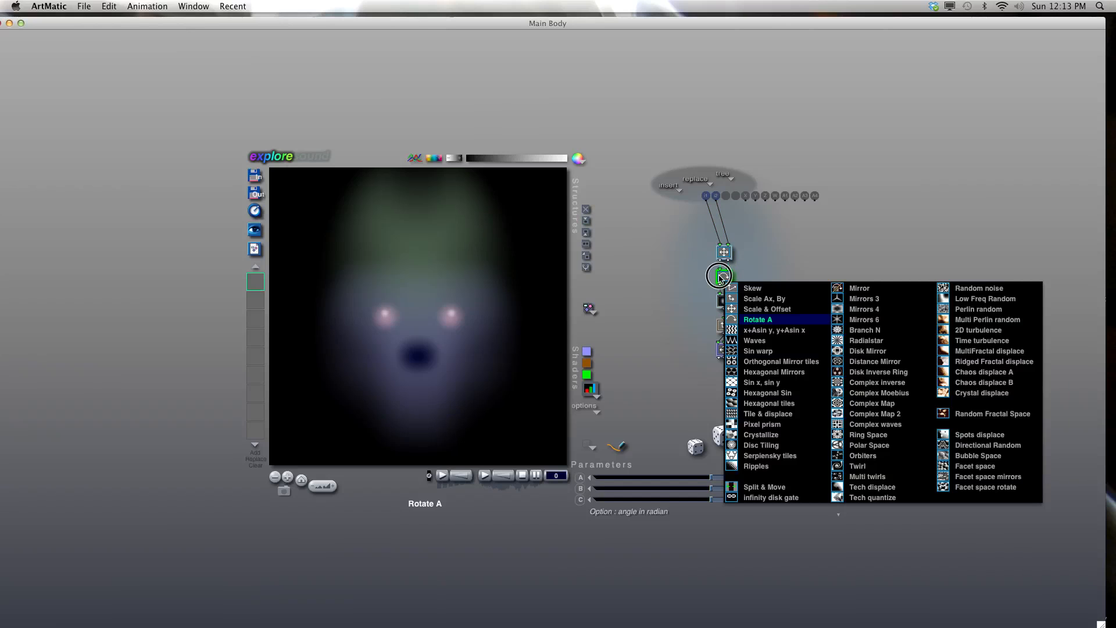
{"action": "left_click", "coordinate": [779, 287]}
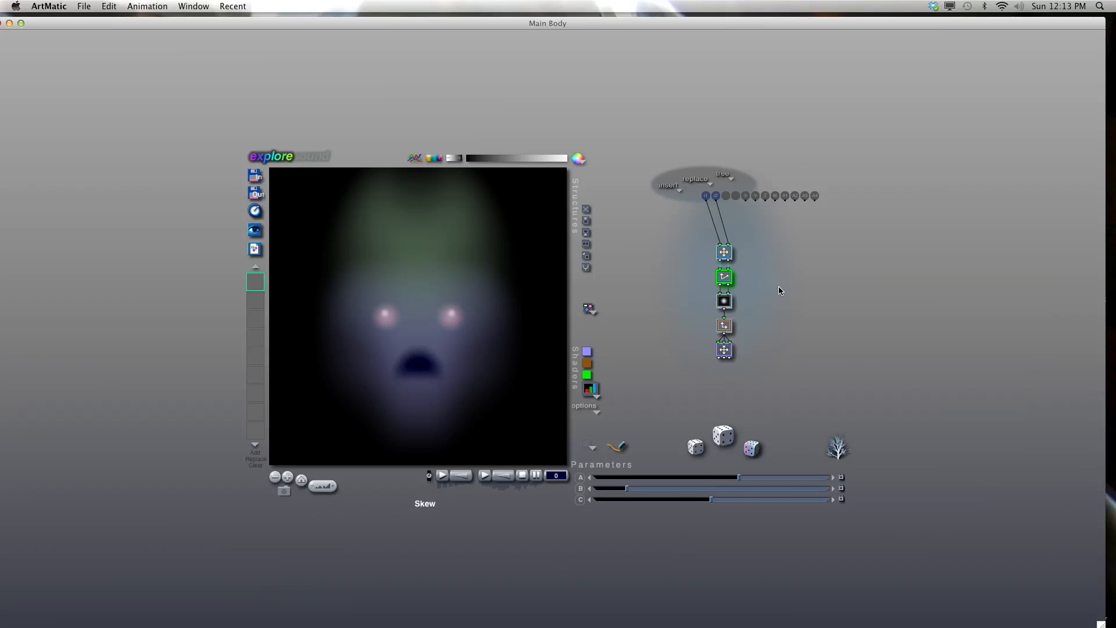
Slightly raise the Skew's parameter B and lower its parameter A to reshape the mouth, and return to the main tree.
{"action": "mouse_move", "coordinate": [626, 491]}
{"action": "mouse_move", "coordinate": [628, 489]}
{"action": "left_mouse_down"}
{"action": "mouse_move", "coordinate": [643, 482]}
{"action": "mouse_move", "coordinate": [634, 486]}
{"action": "left_mouse_up"}
{"action": "mouse_move", "coordinate": [742, 478]}
{"action": "mouse_move", "coordinate": [740, 479]}
{"action": "left_mouse_down"}
{"action": "mouse_move", "coordinate": [684, 472]}
{"action": "mouse_move", "coordinate": [734, 491]}
{"action": "left_mouse_up"}
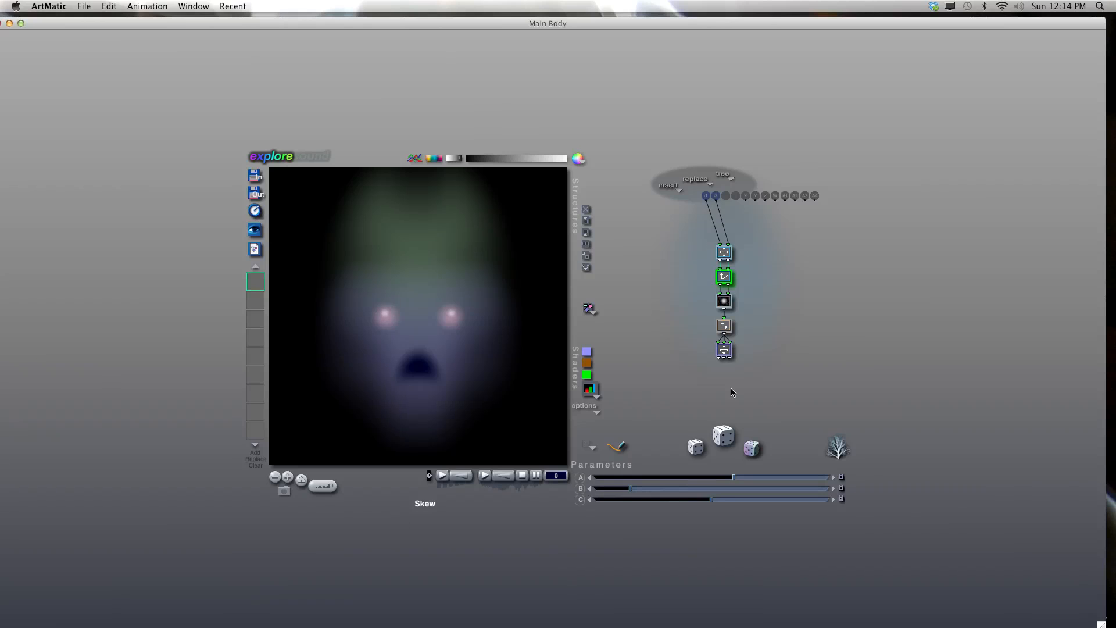
{"action": "left_click", "coordinate": [790, 327]}
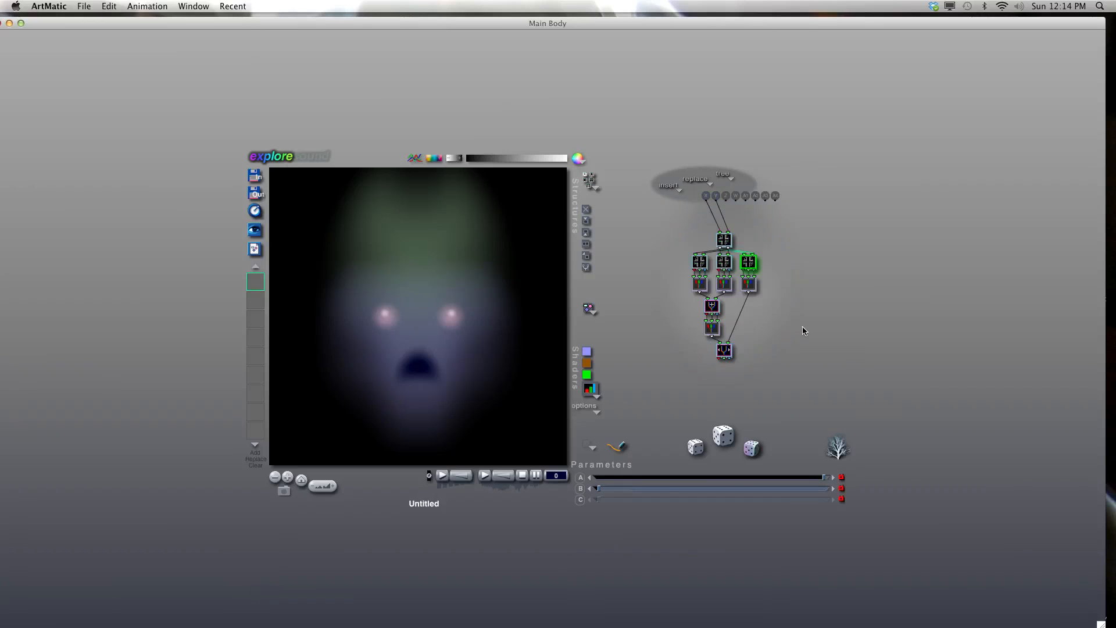
In the first branch's compiled tree, add a third branch below the top Scale & Offset with a Rotate A tile and a Gaussian Dot.
{"action": "left_click", "coordinate": [700, 265]}
{"action": "key", "text": "e"}
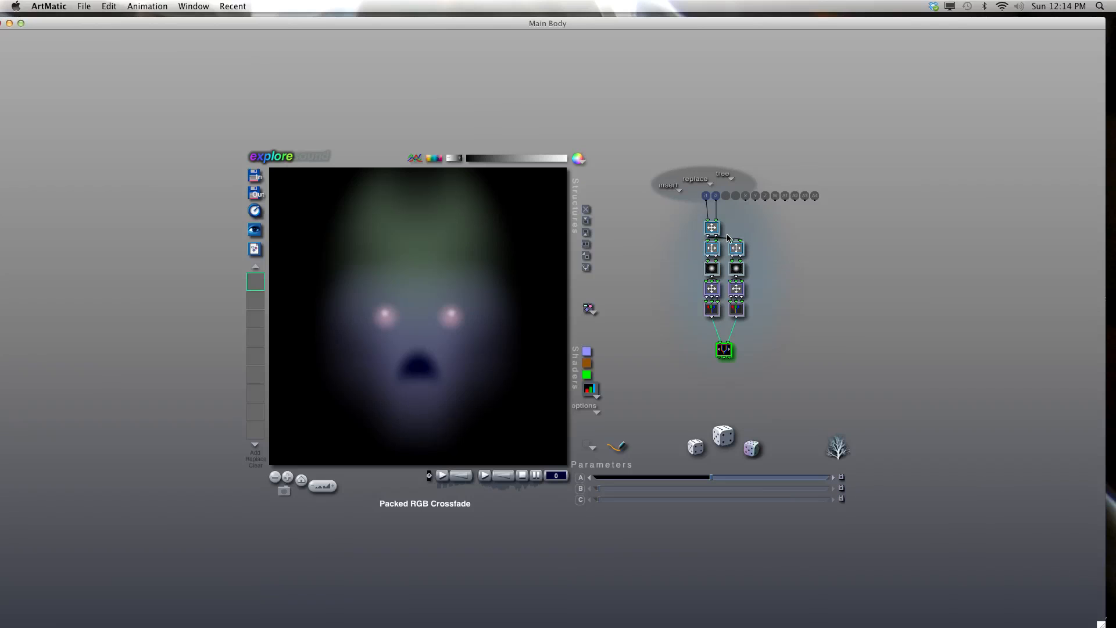
{"action": "left_click", "coordinate": [786, 312]}
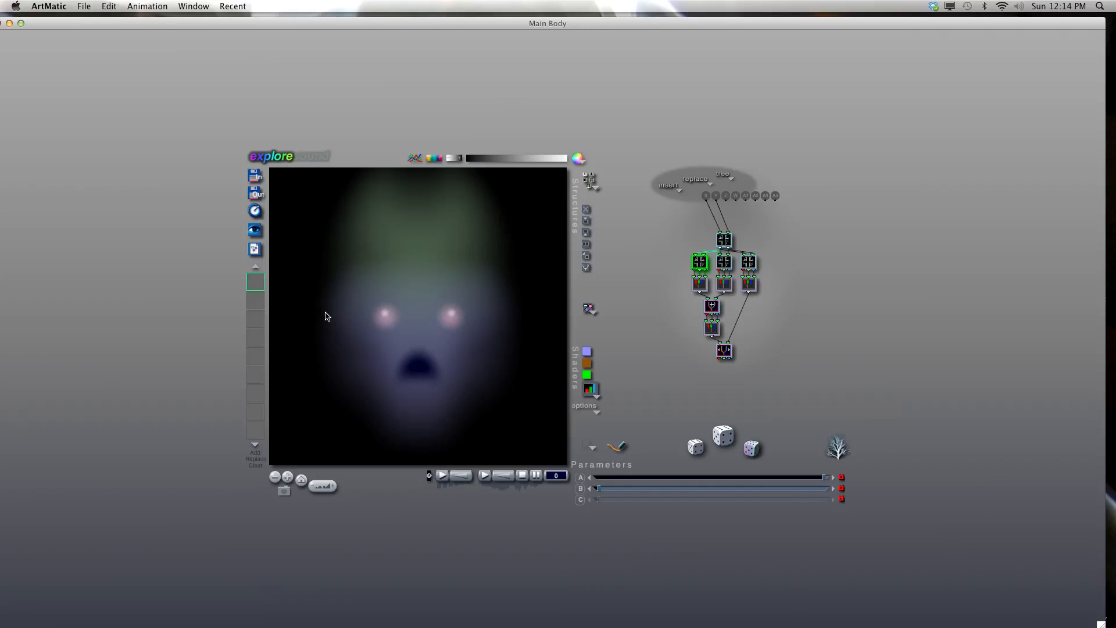
{"action": "key", "text": "e"}
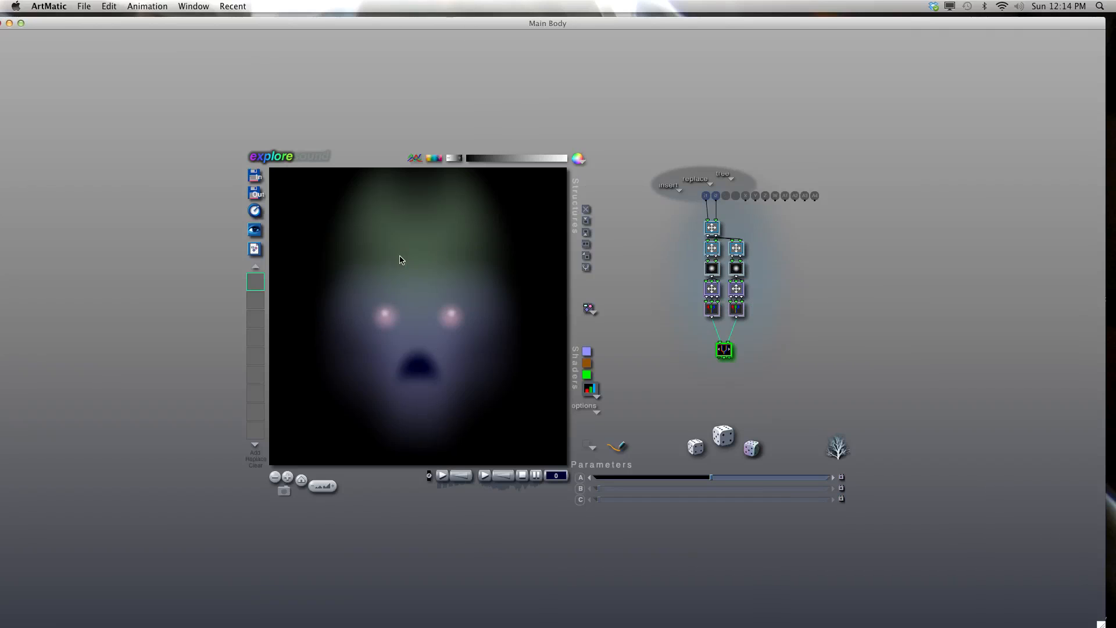
{"action": "left_click", "coordinate": [776, 341]}
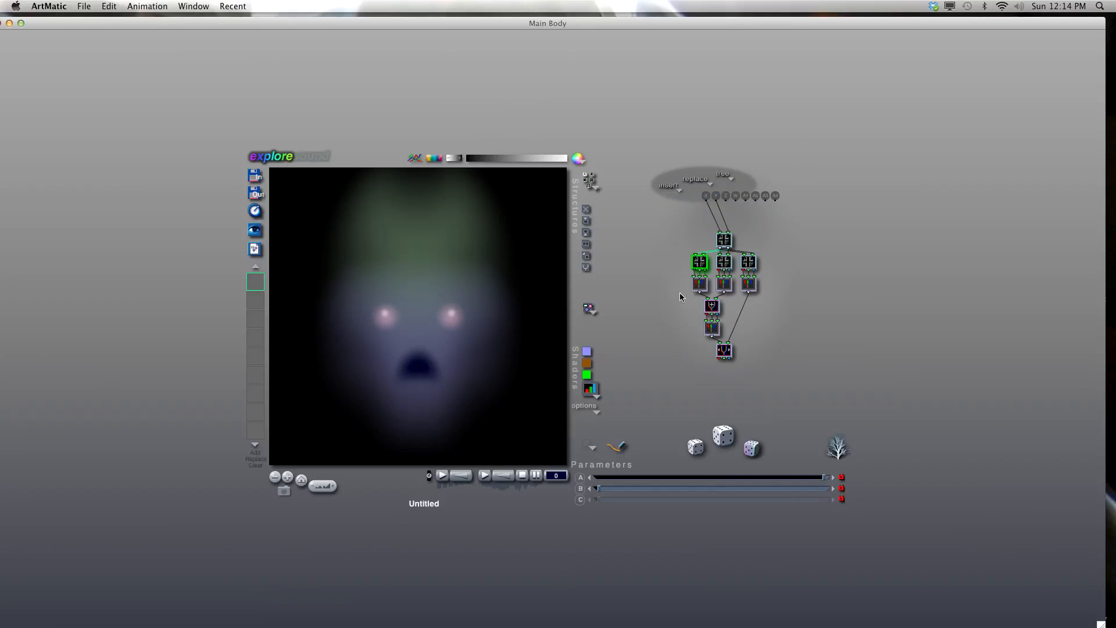
{"action": "key", "text": "e"}
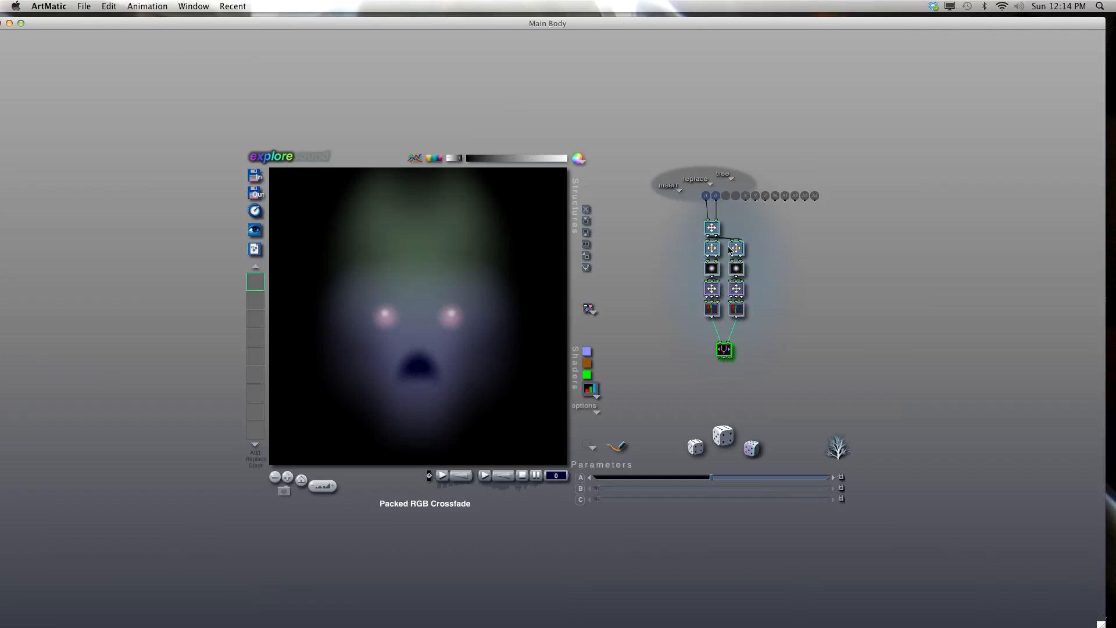
{"action": "left_click", "coordinate": [712, 229]}
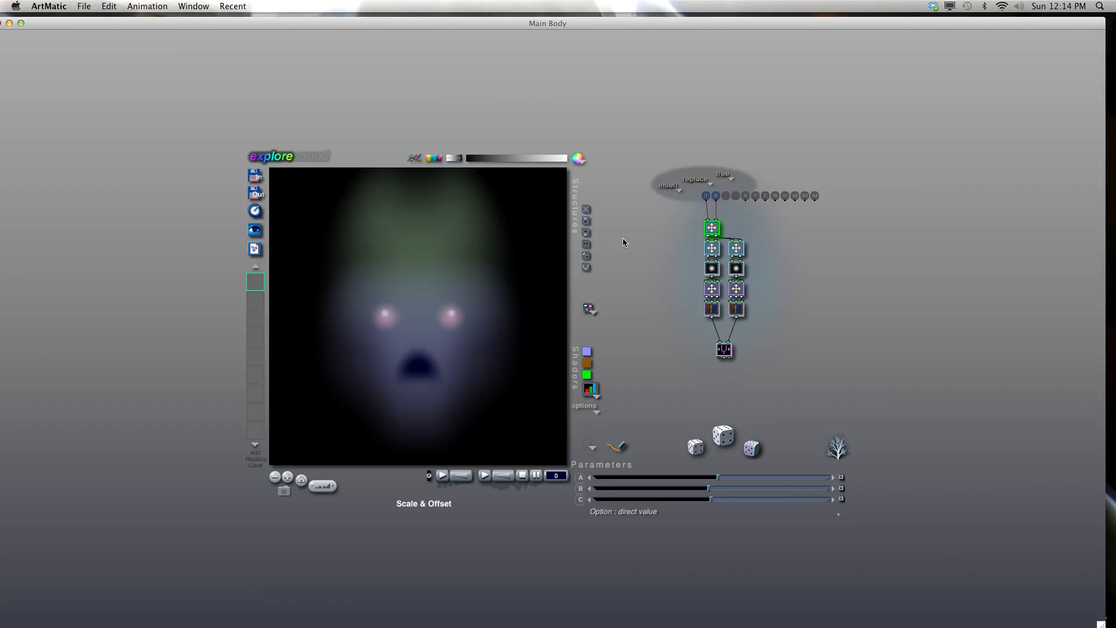
{"action": "left_click", "coordinate": [586, 256]}
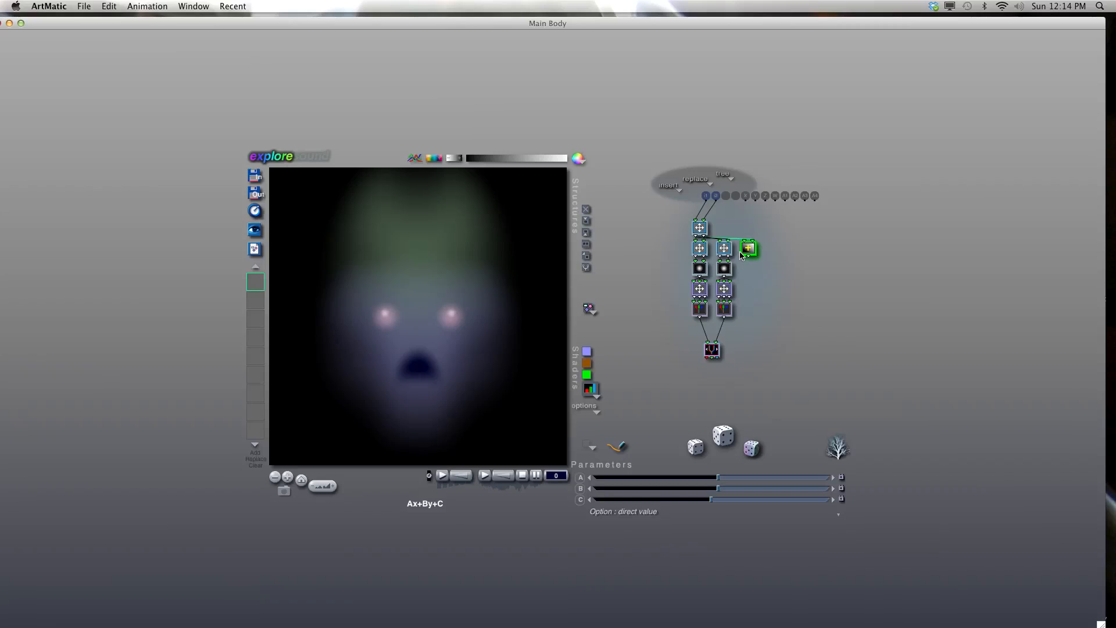
{"action": "left_click_drag", "start_coordinate": [745, 247], "coordinate": [789, 300]}
{"action": "left_click", "coordinate": [586, 232]}
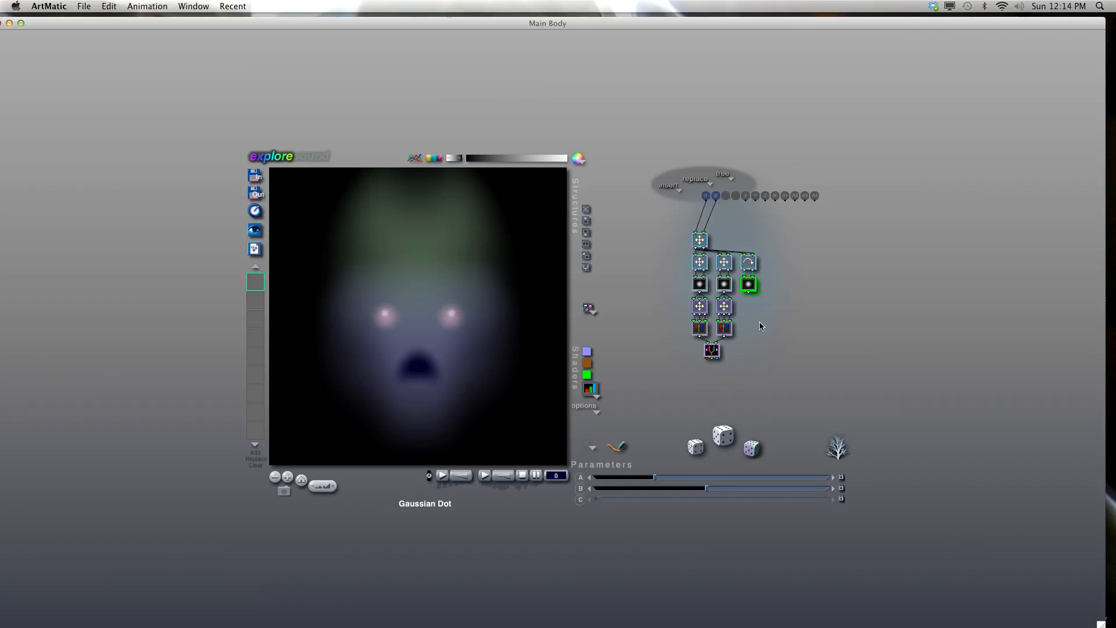
Extend the new third branch below its Gaussian Dot with a 3D Scale tile and a Pack(x,y,z) tile.
{"action": "key", "text": "Down"}
{"action": "left_click_drag", "start_coordinate": [752, 289], "coordinate": [892, 349]}
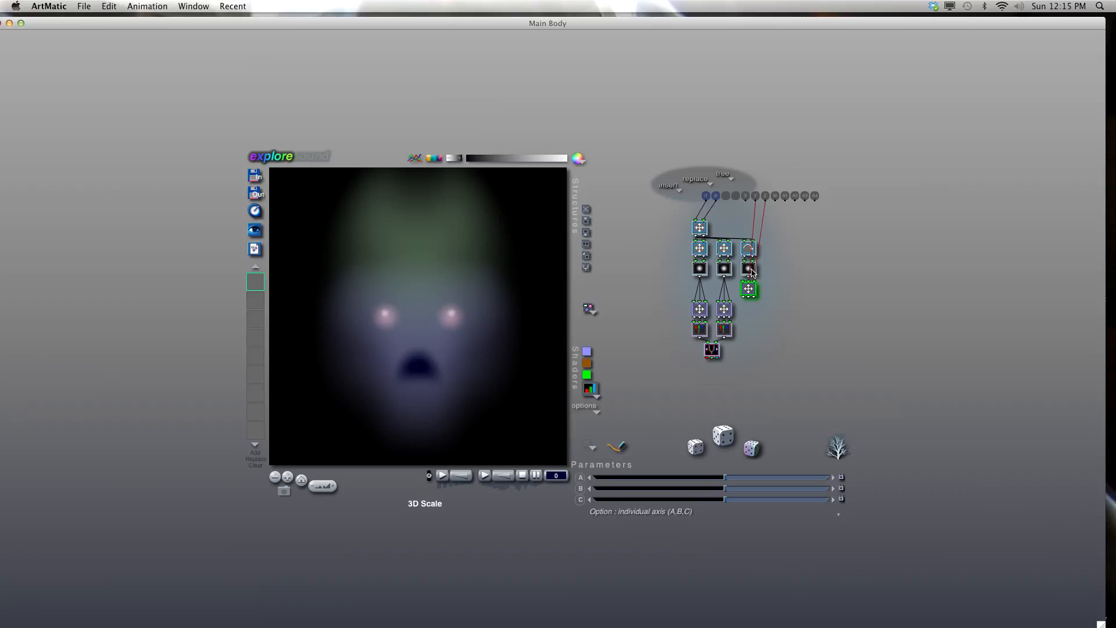
{"action": "key", "text": "super+Down"}
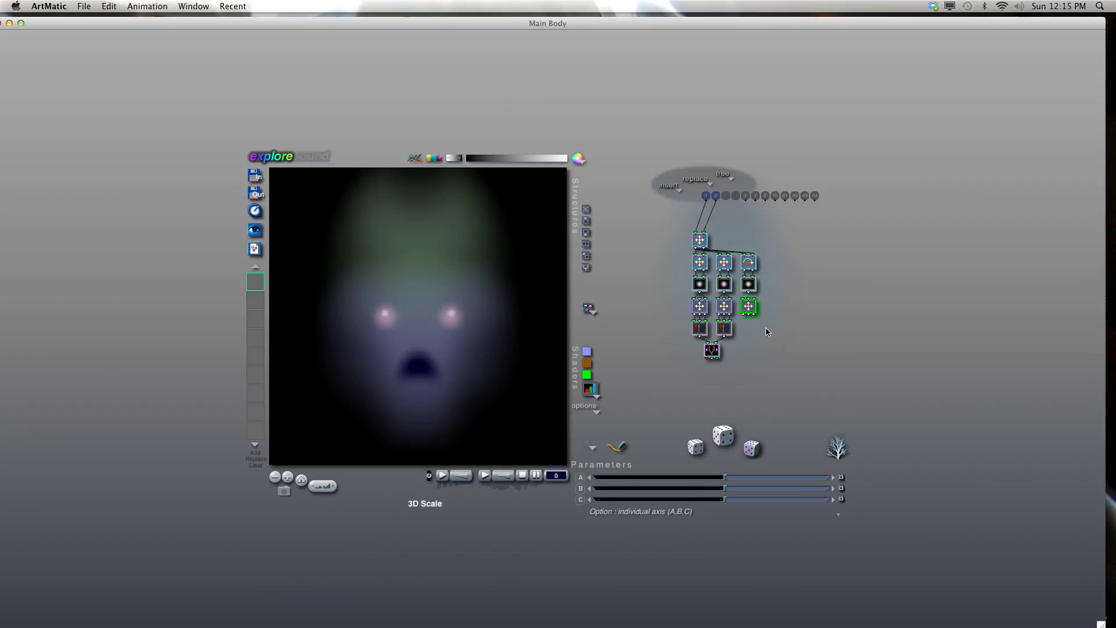
{"action": "key", "text": "super+Down"}
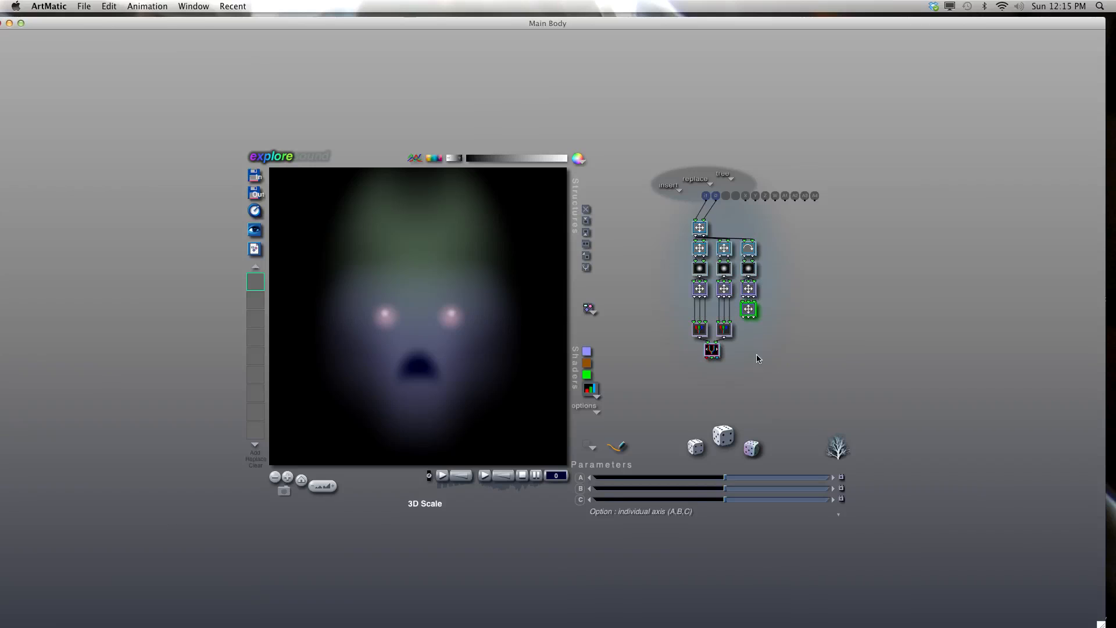
{"action": "left_click_drag", "start_coordinate": [748, 312], "coordinate": [767, 543]}
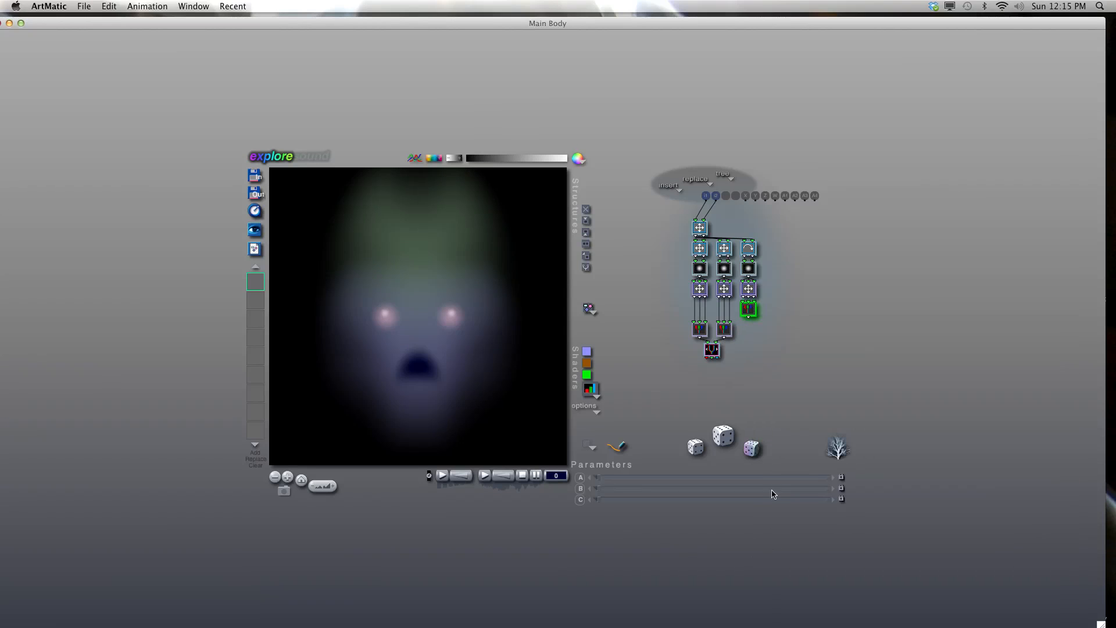
Insert a Pack(x,y,z) tile below the Packed RGB Crossfade that merges the first two branches.
{"action": "left_click", "coordinate": [713, 351]}
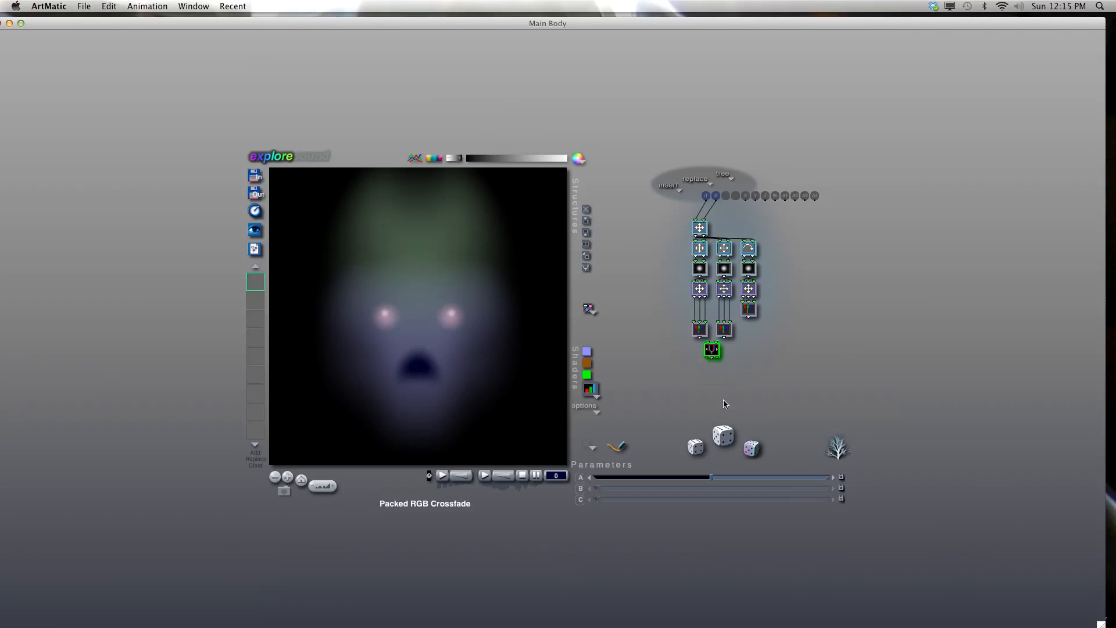
{"action": "key", "text": "super+Down"}
{"action": "left_click_drag", "start_coordinate": [714, 356], "coordinate": [737, 418]}
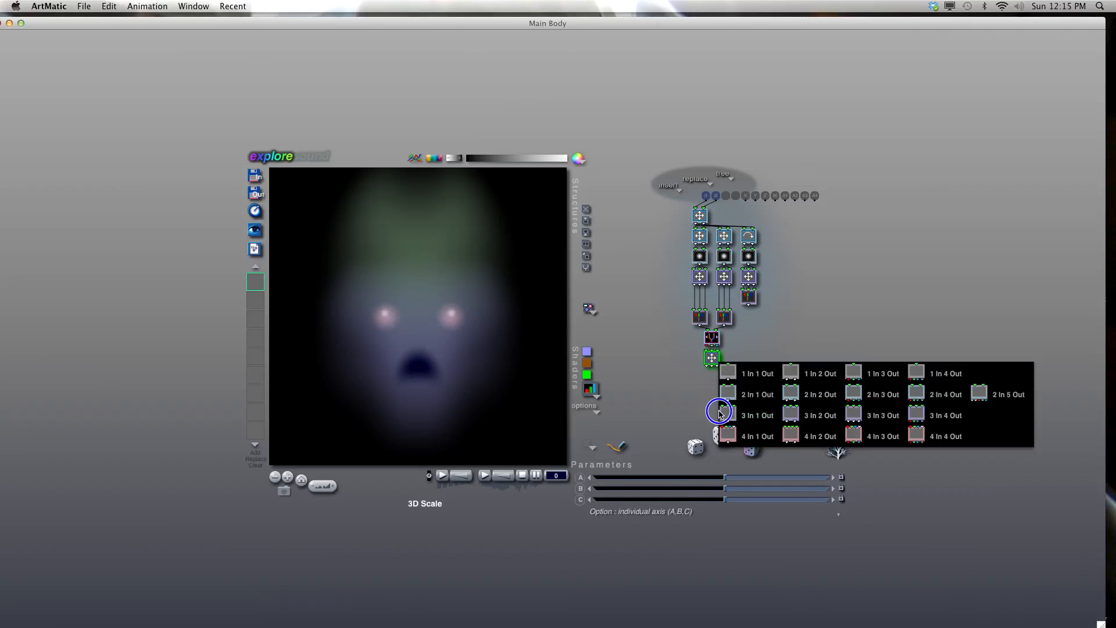
{"action": "left_click_drag", "start_coordinate": [708, 366], "coordinate": [752, 590]}
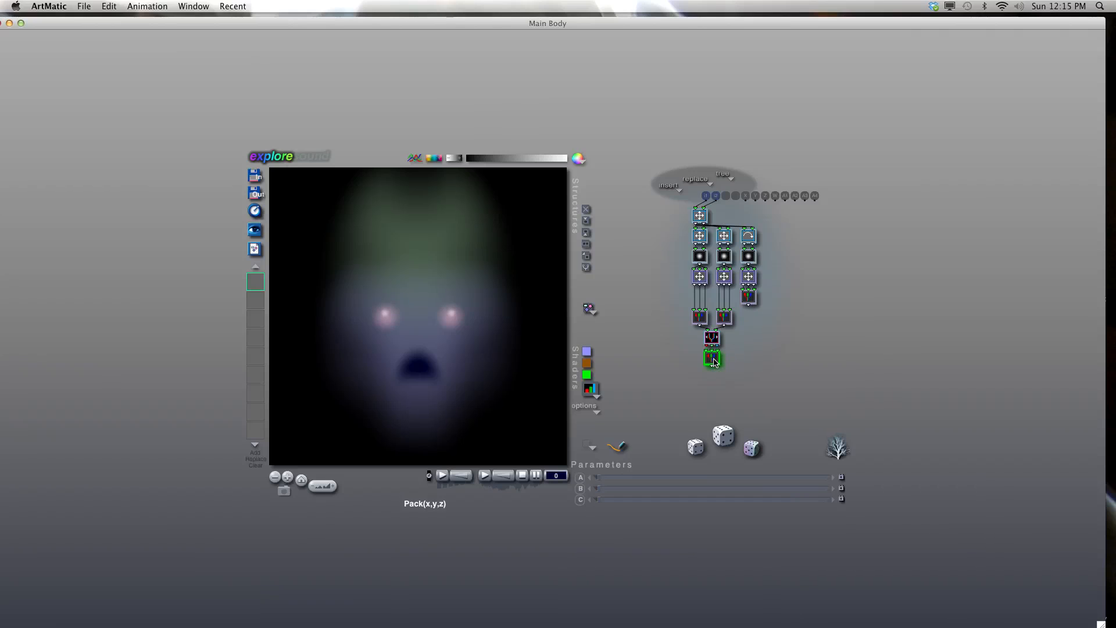
Add a Packed RGB Crossfade at the end of this tree and connect the third branch's Pack(x,y,z) tile to it.
{"action": "key", "text": "Down"}
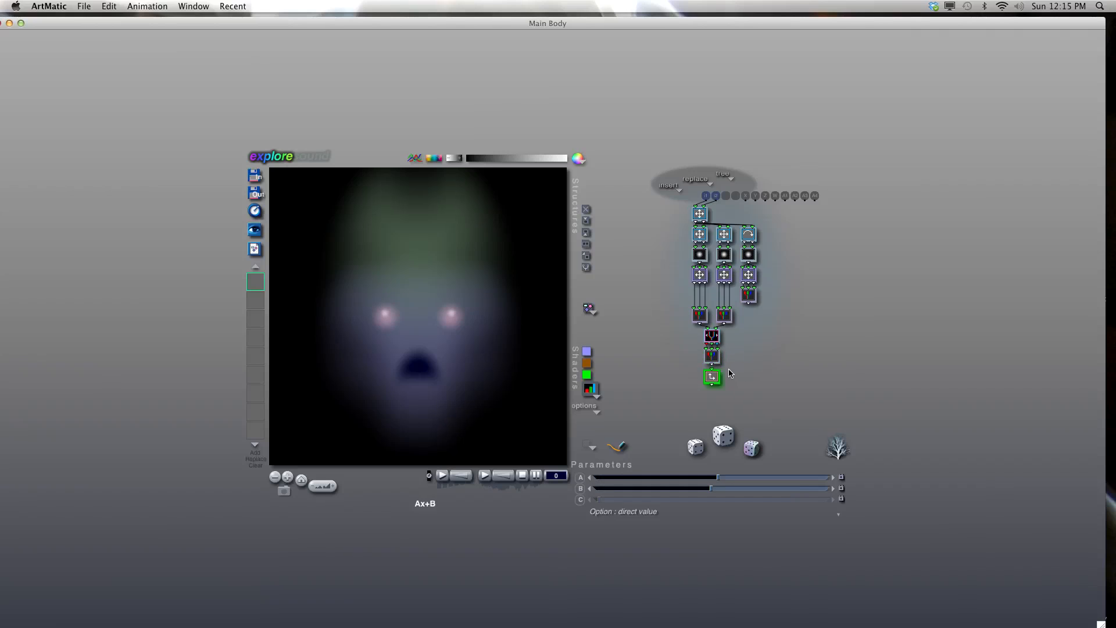
{"action": "left_click_drag", "start_coordinate": [715, 375], "coordinate": [889, 411]}
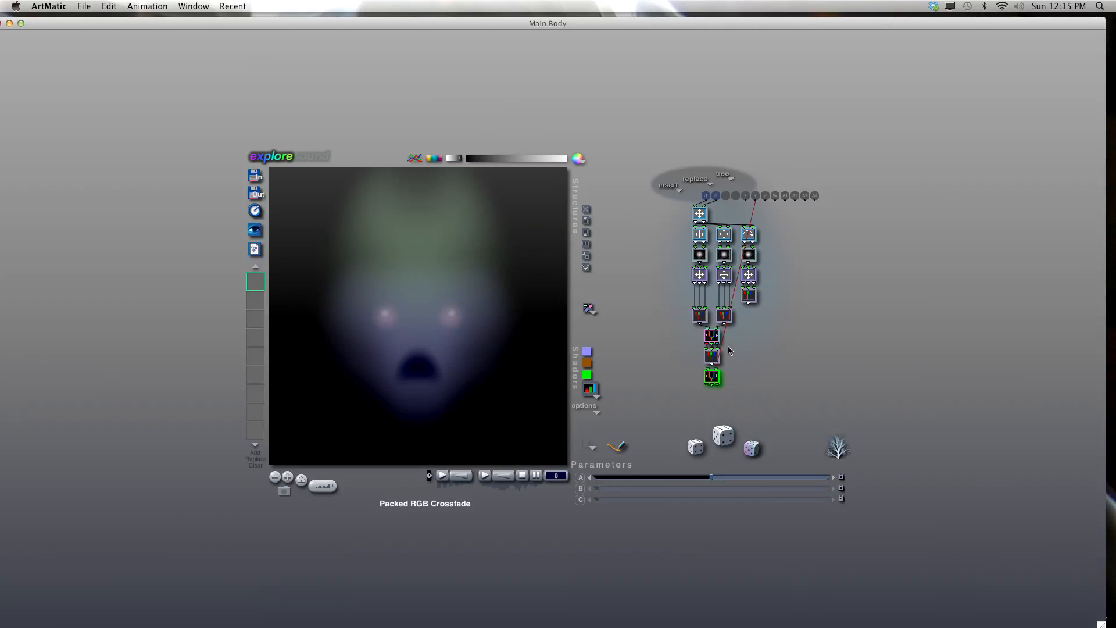
{"action": "left_click_drag", "start_coordinate": [728, 349], "coordinate": [746, 297]}
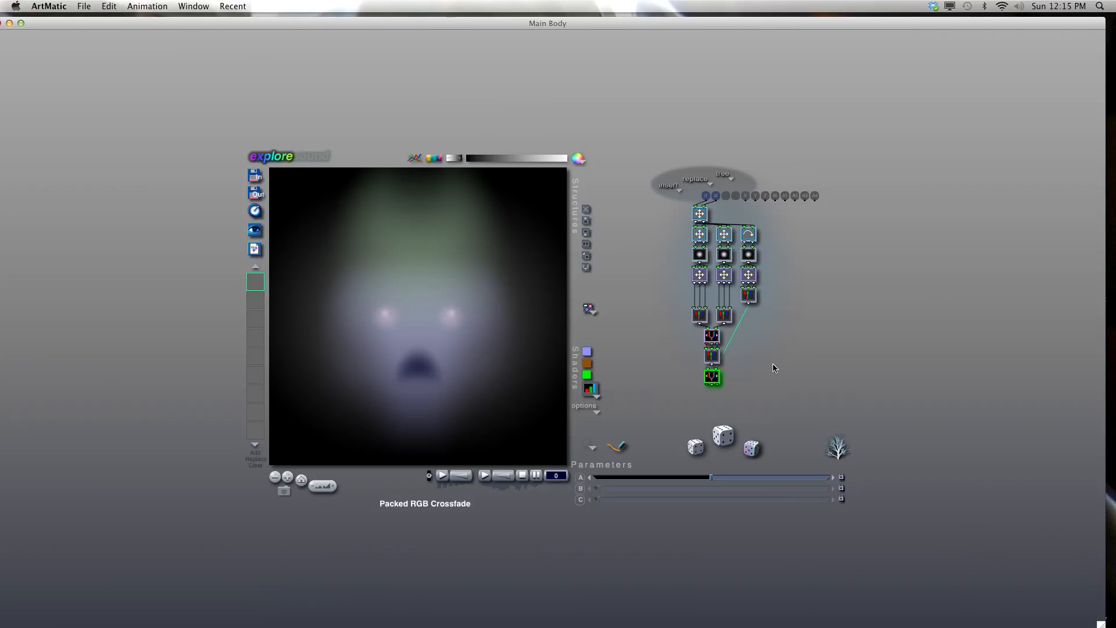
Lower parameter B of the third branch's Gaussian Dot and insert a scaling tile below it with Scaling slightly under 1.
{"action": "left_click", "coordinate": [748, 254]}
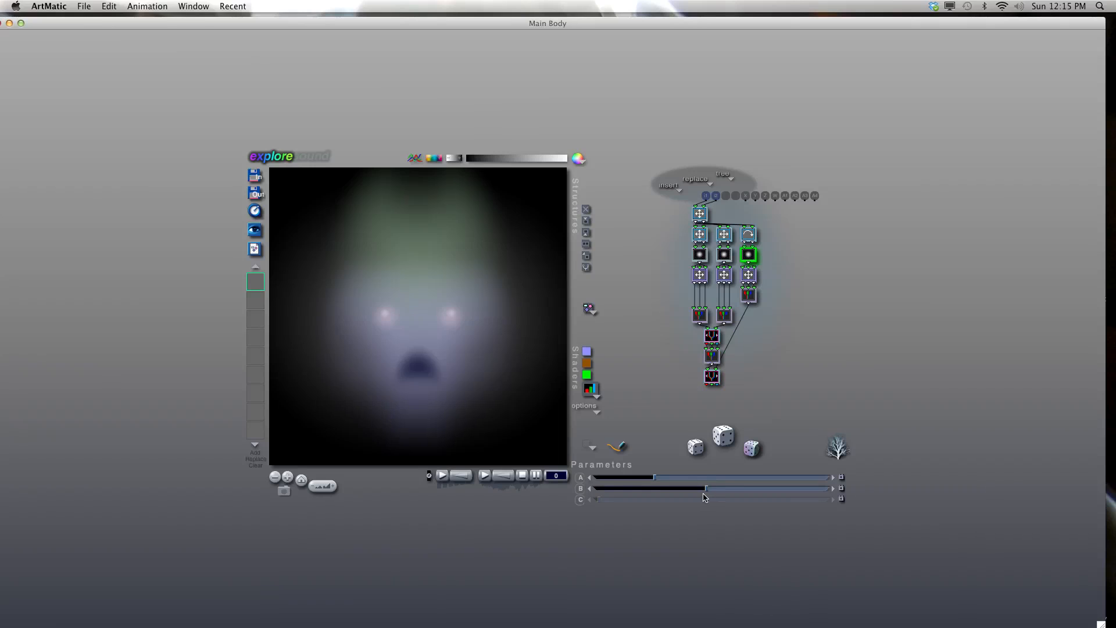
{"action": "left_click_drag", "start_coordinate": [706, 488], "coordinate": [608, 479]}
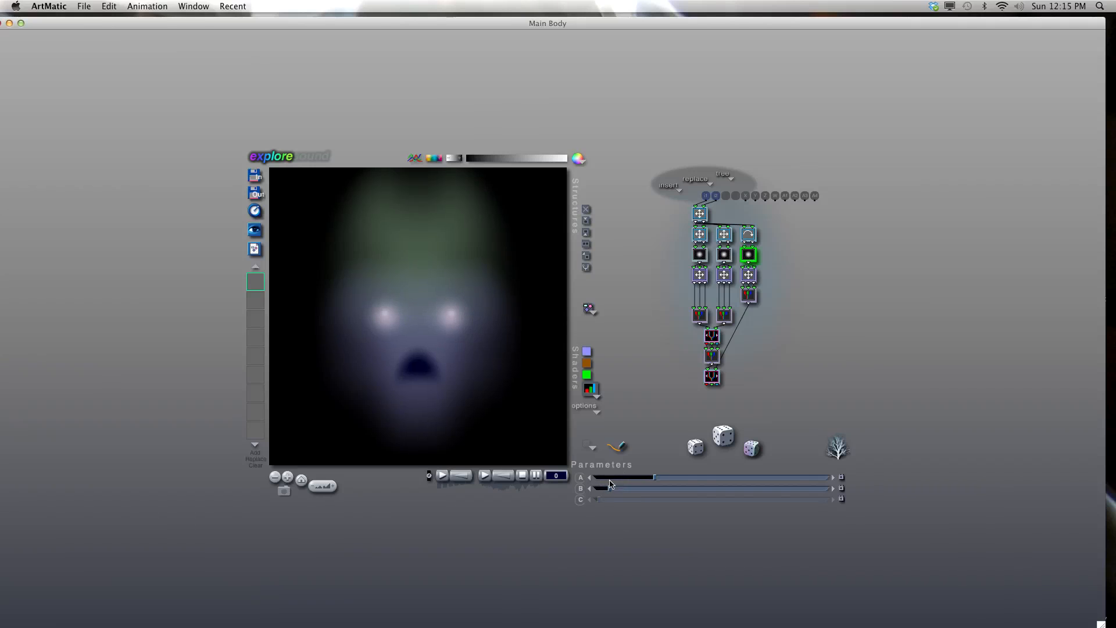
{"action": "left_click", "coordinate": [747, 255]}
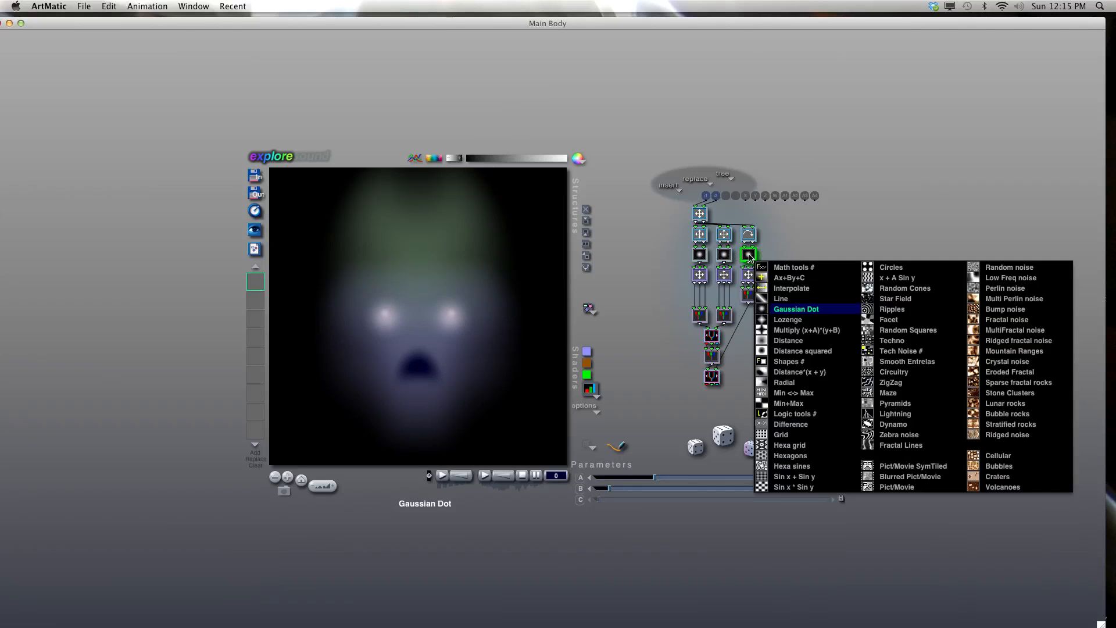
{"action": "left_click", "coordinate": [822, 238]}
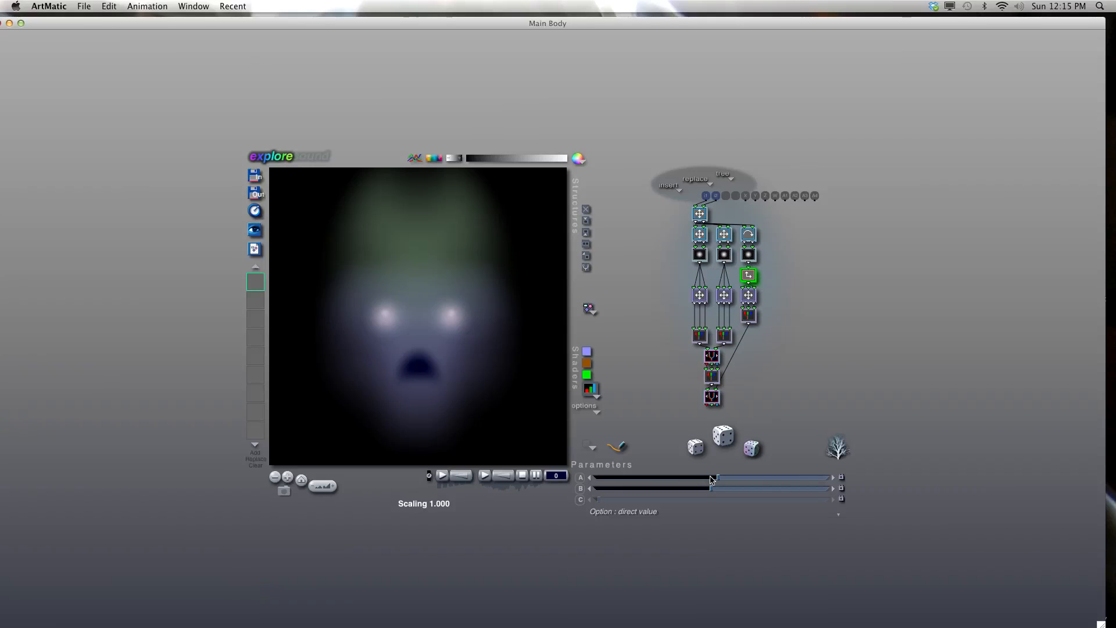
{"action": "left_click_drag", "start_coordinate": [712, 478], "coordinate": [704, 480]}
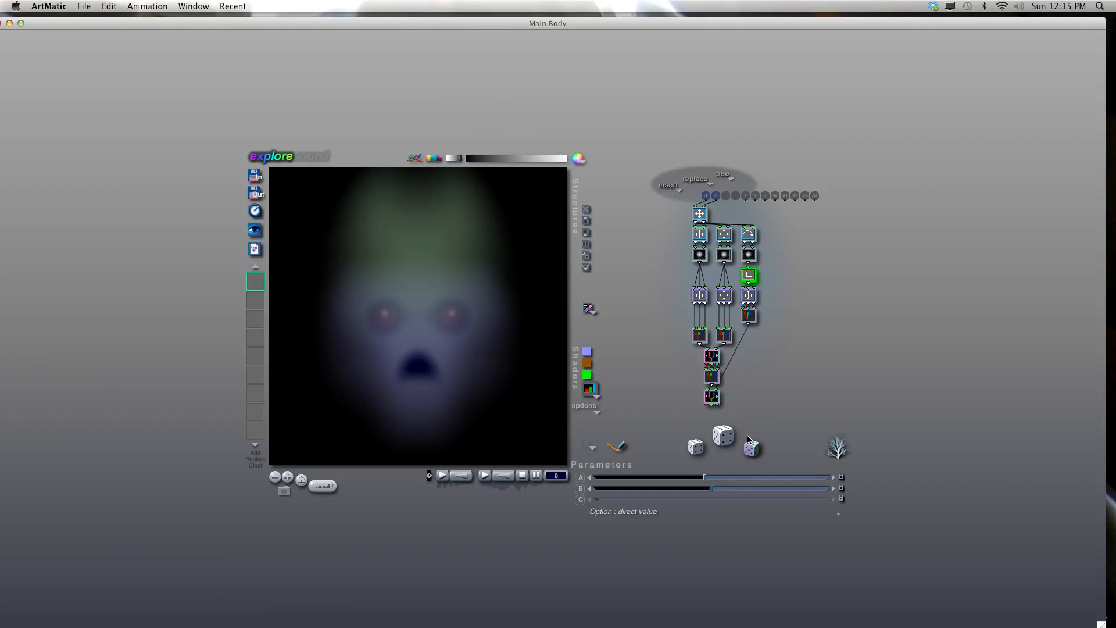
Nudge the crossfade interpolation up and replace the Packed RGB Crossfade merging the first two branches with Packed RGB Add.
{"action": "left_click", "coordinate": [719, 357]}
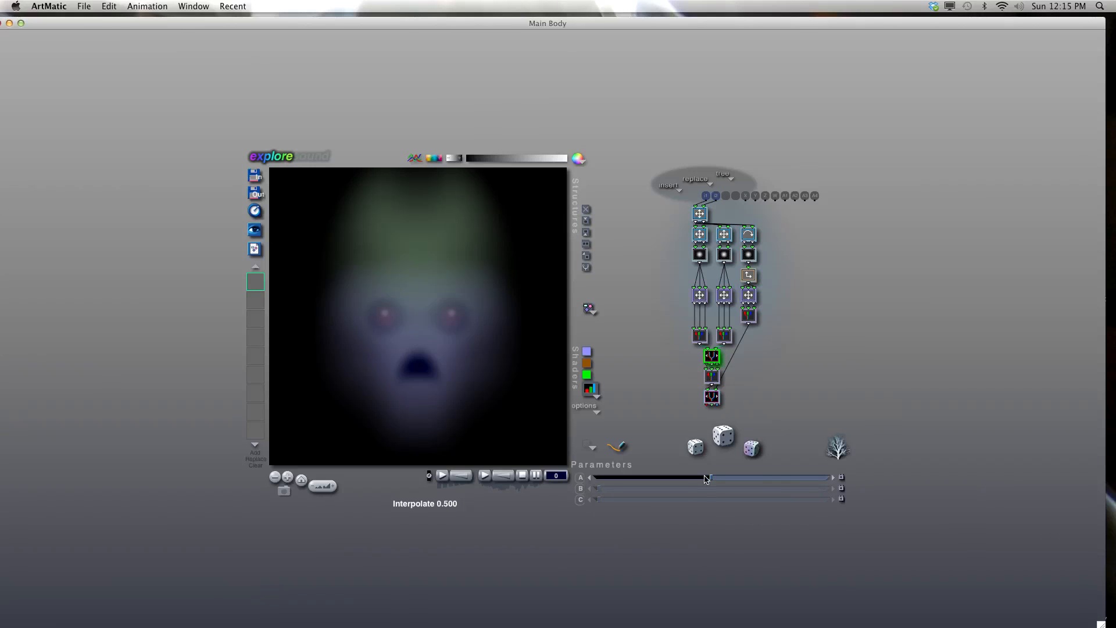
{"action": "mouse_move", "coordinate": [709, 477]}
{"action": "left_mouse_down"}
{"action": "mouse_move", "coordinate": [687, 478]}
{"action": "mouse_move", "coordinate": [760, 481]}
{"action": "mouse_move", "coordinate": [715, 477]}
{"action": "left_mouse_up"}
{"action": "left_click", "coordinate": [712, 398]}
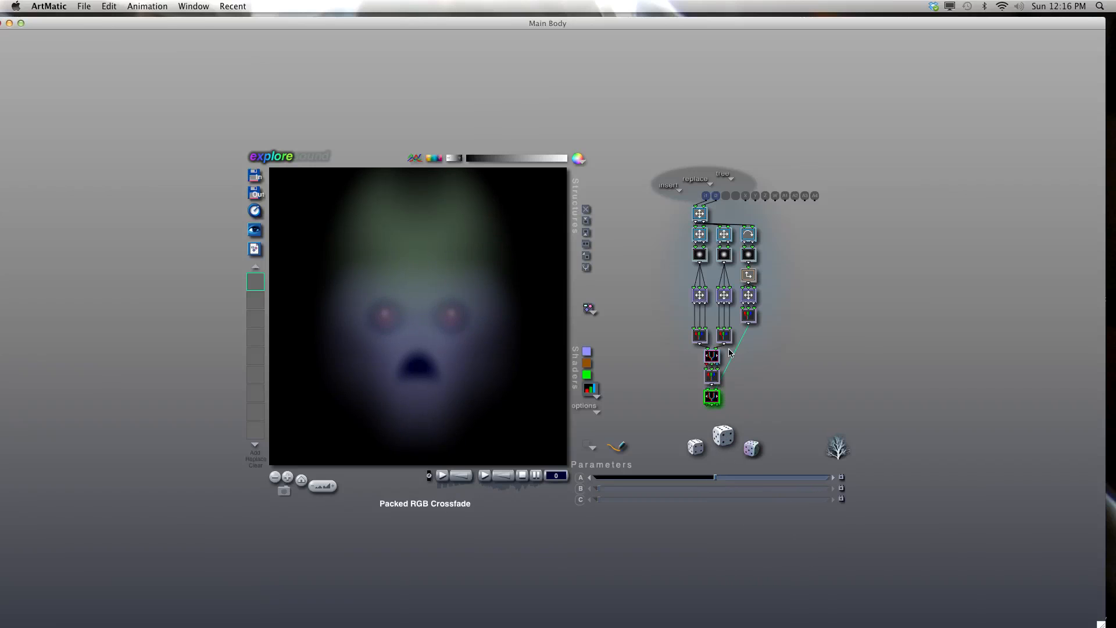
{"action": "left_click", "coordinate": [713, 358]}
{"action": "right_click", "coordinate": [713, 357]}
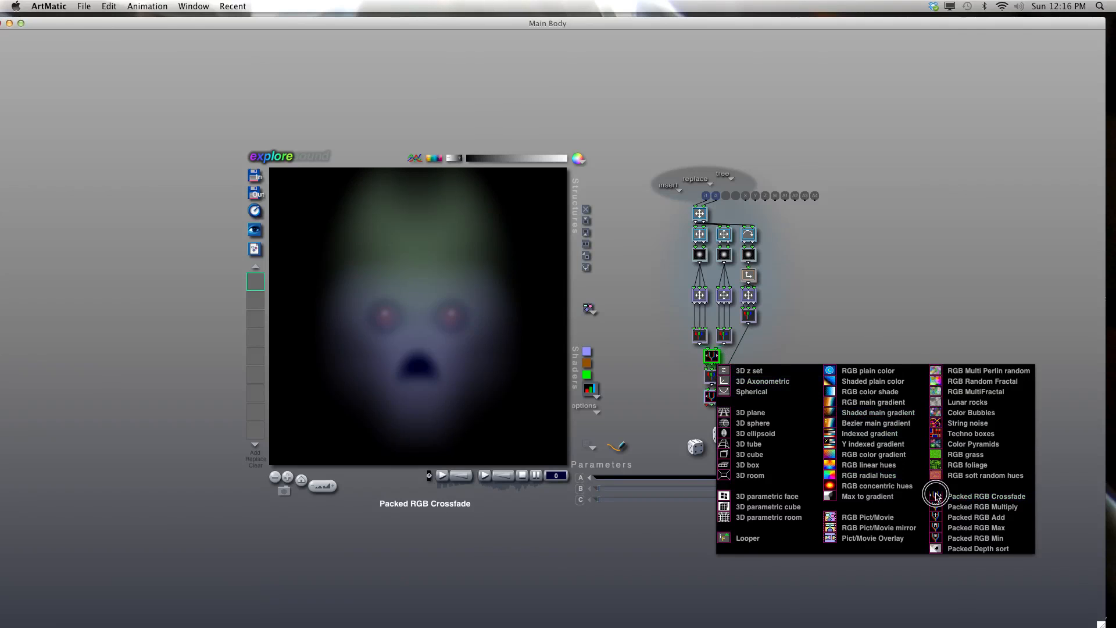
{"action": "left_click", "coordinate": [975, 524]}
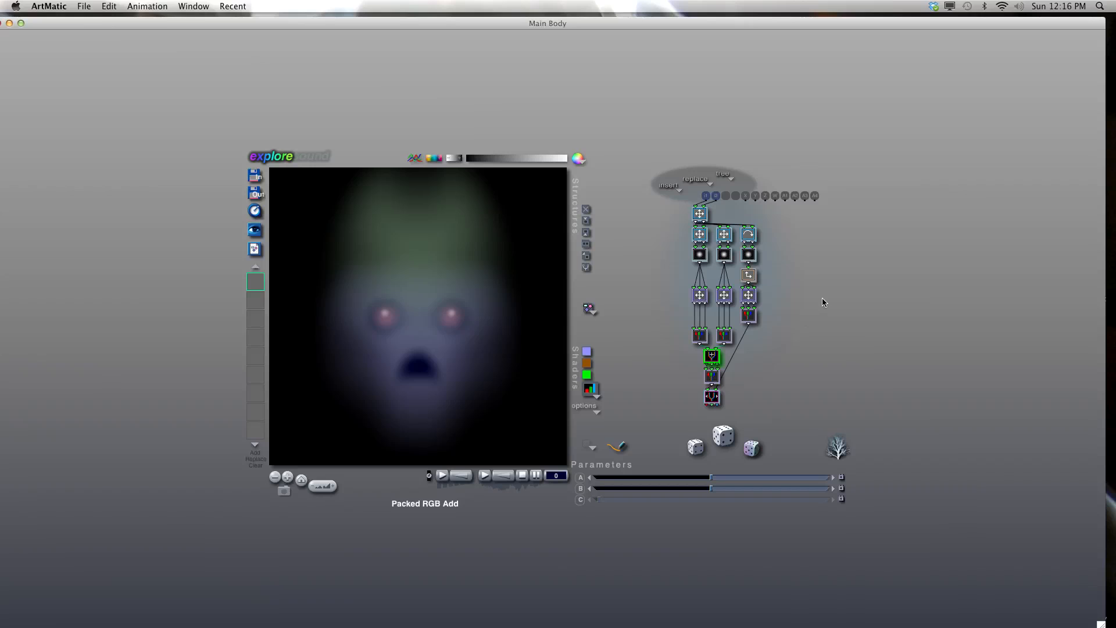
Return to the main tree, open its topmost compiled tree and insert a Low Freq Random tile above Branch N.
{"action": "left_click", "coordinate": [897, 286]}
{"action": "left_click", "coordinate": [731, 248]}
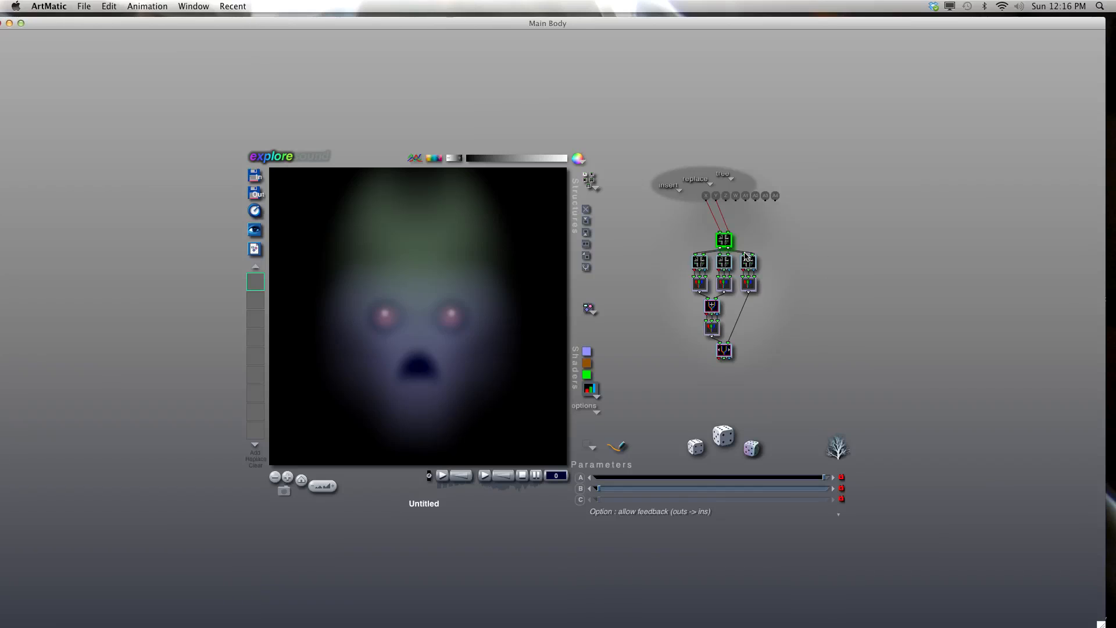
{"action": "key", "text": "e"}
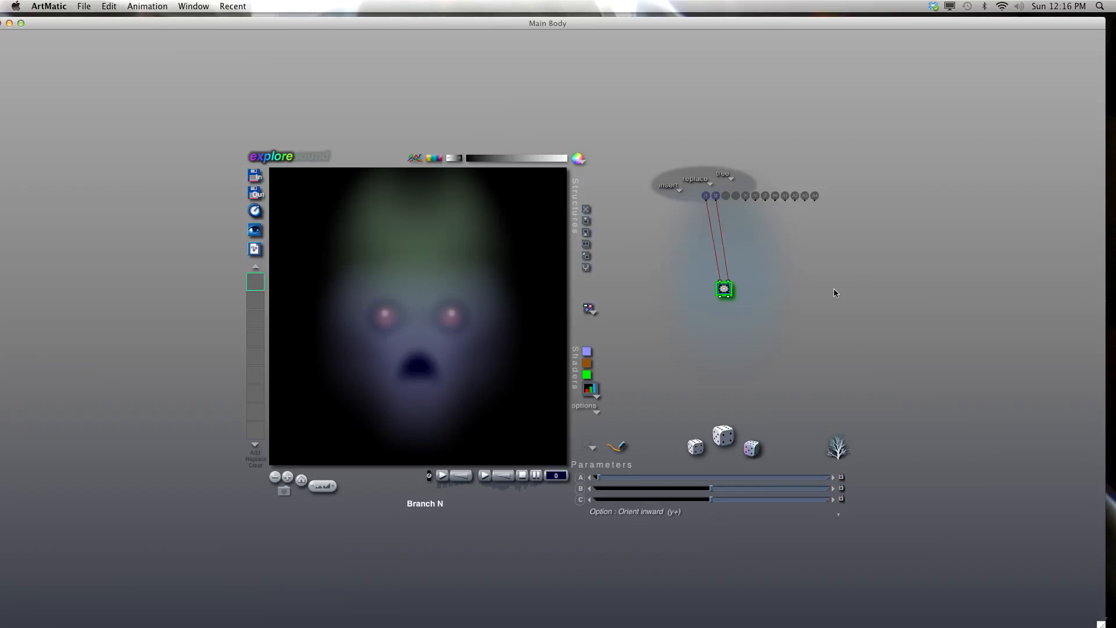
{"action": "left_click", "coordinate": [586, 221]}
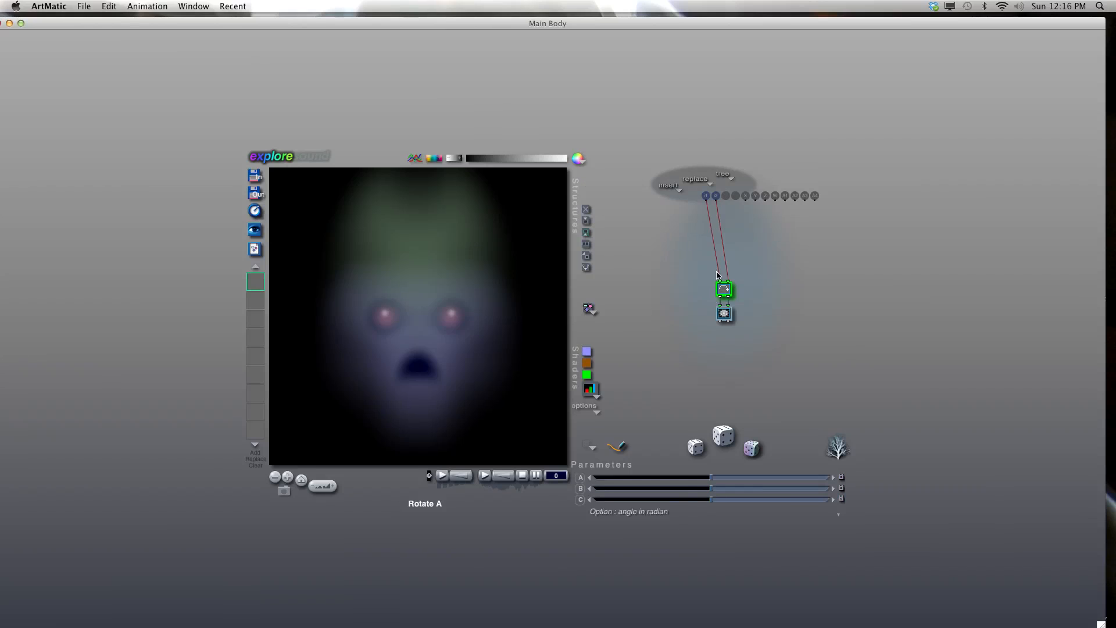
{"action": "left_click", "coordinate": [730, 299]}
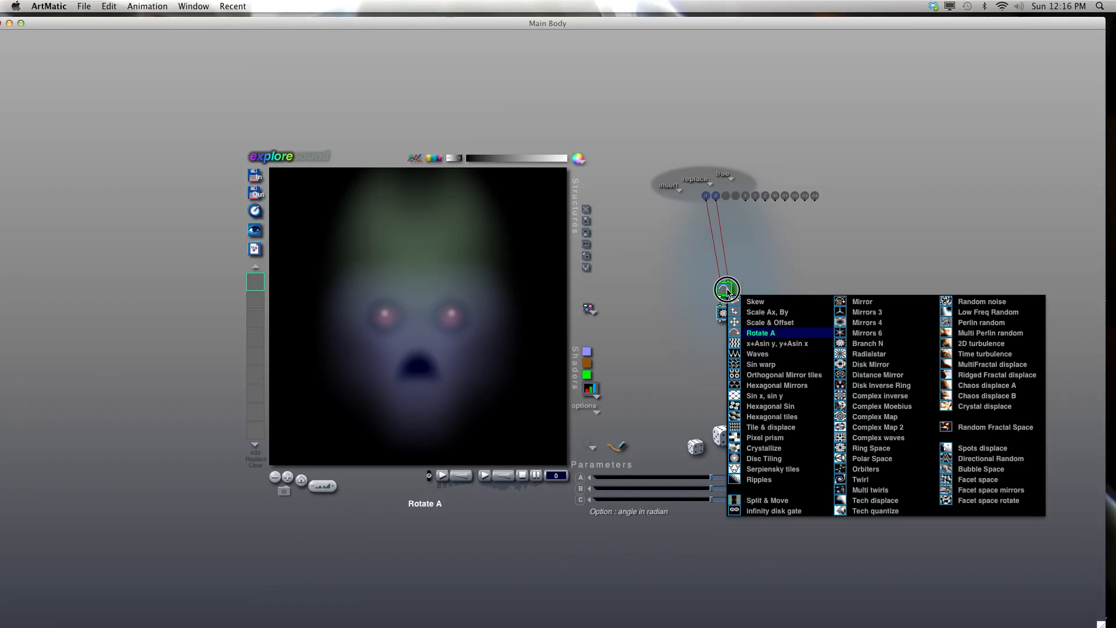
{"action": "left_click", "coordinate": [1009, 317]}
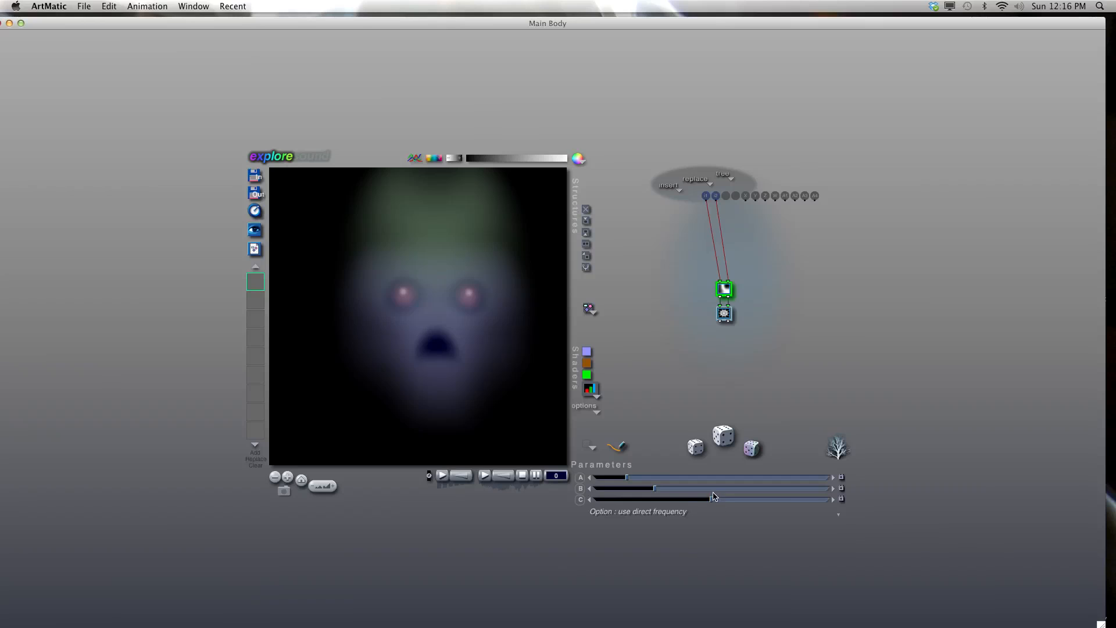
Set the Low Freq Random's Amplitude to about 1.25, raise parameter B, lower parameter C slightly, and return to the main tree.
{"action": "left_click_drag", "start_coordinate": [679, 491], "coordinate": [694, 487]}
{"action": "left_click", "coordinate": [636, 479]}
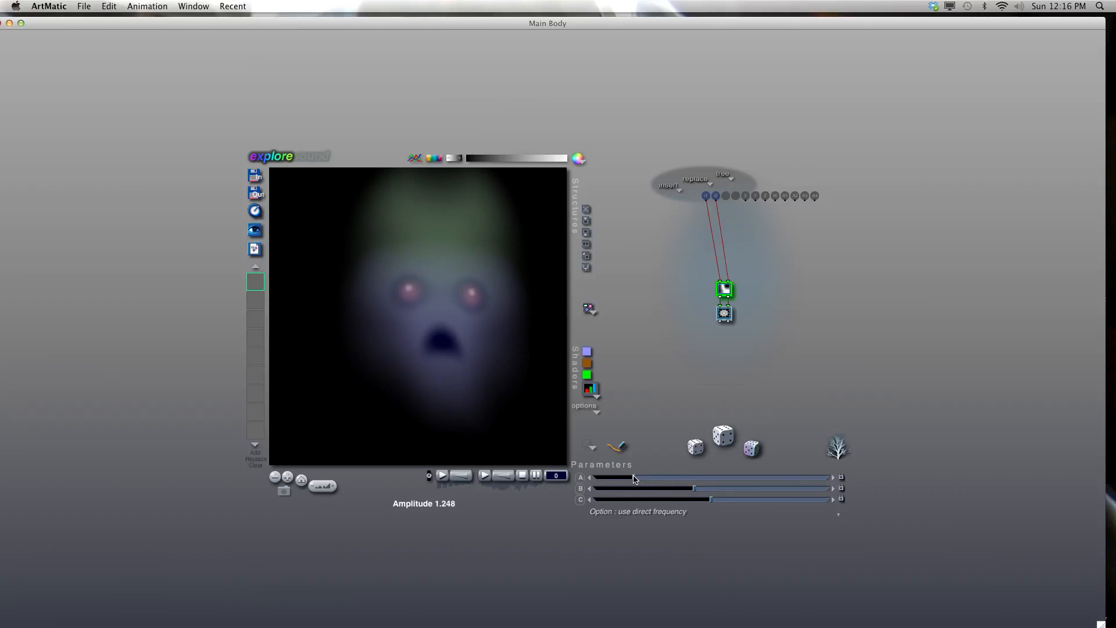
{"action": "left_click", "coordinate": [707, 501]}
{"action": "mouse_move", "coordinate": [707, 504]}
{"action": "left_mouse_down"}
{"action": "mouse_move", "coordinate": [677, 498]}
{"action": "mouse_move", "coordinate": [700, 499]}
{"action": "left_mouse_up"}
{"action": "left_click_drag", "start_coordinate": [488, 373], "coordinate": [459, 339]}
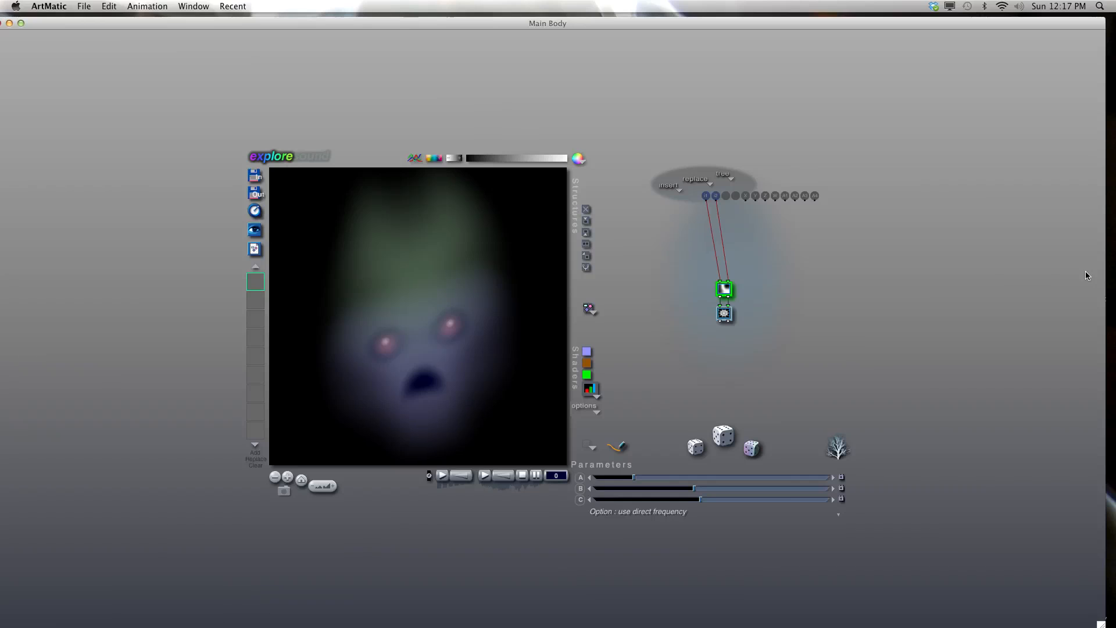
{"action": "left_click", "coordinate": [1095, 226]}
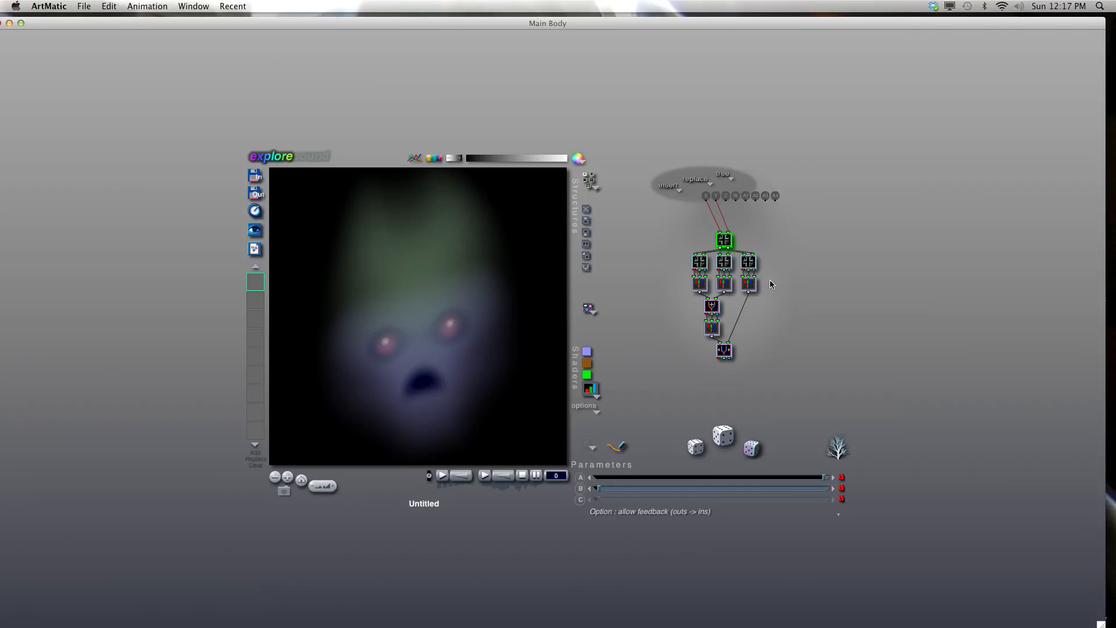
Insert a new compiled tree below the topmost one and make the tile inside it Low Freq Random.
{"action": "left_click", "coordinate": [586, 221]}
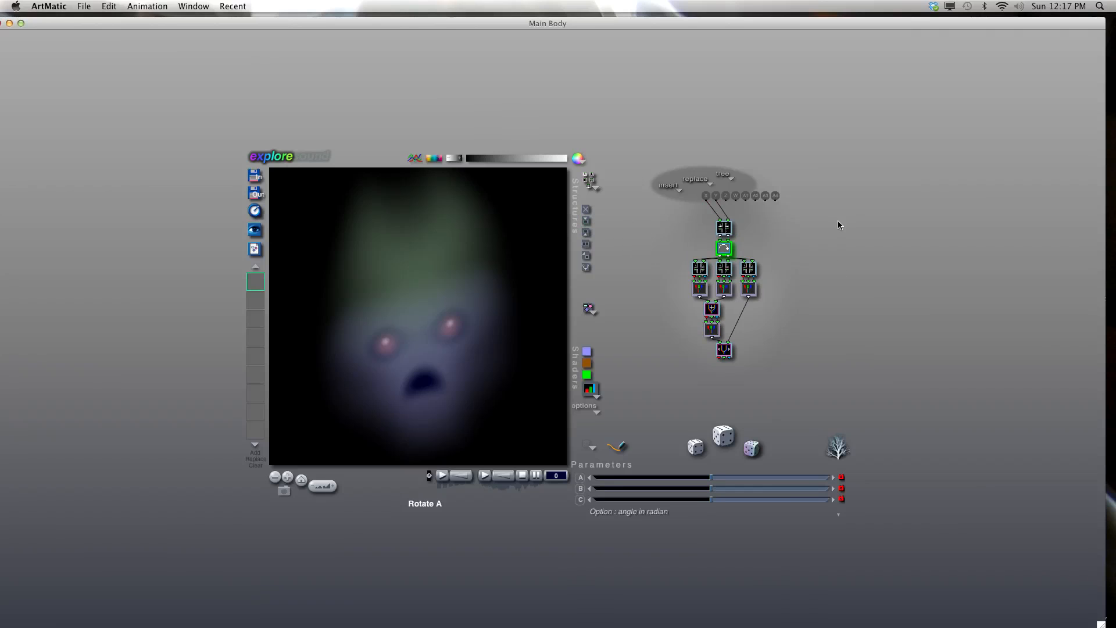
{"action": "left_click", "coordinate": [731, 253]}
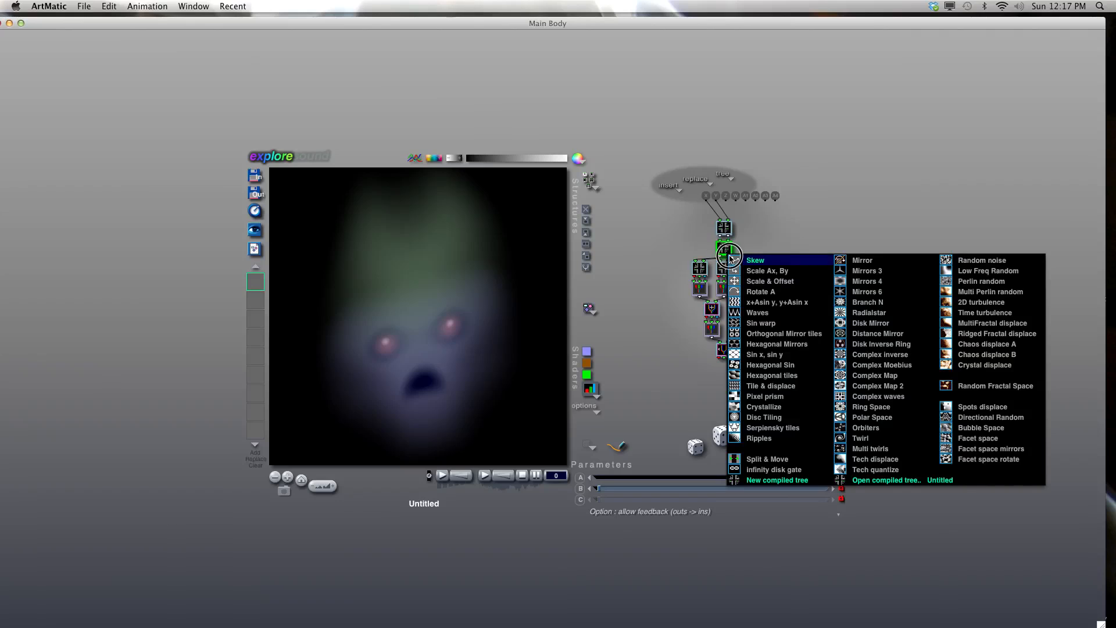
{"action": "left_click", "coordinate": [985, 271]}
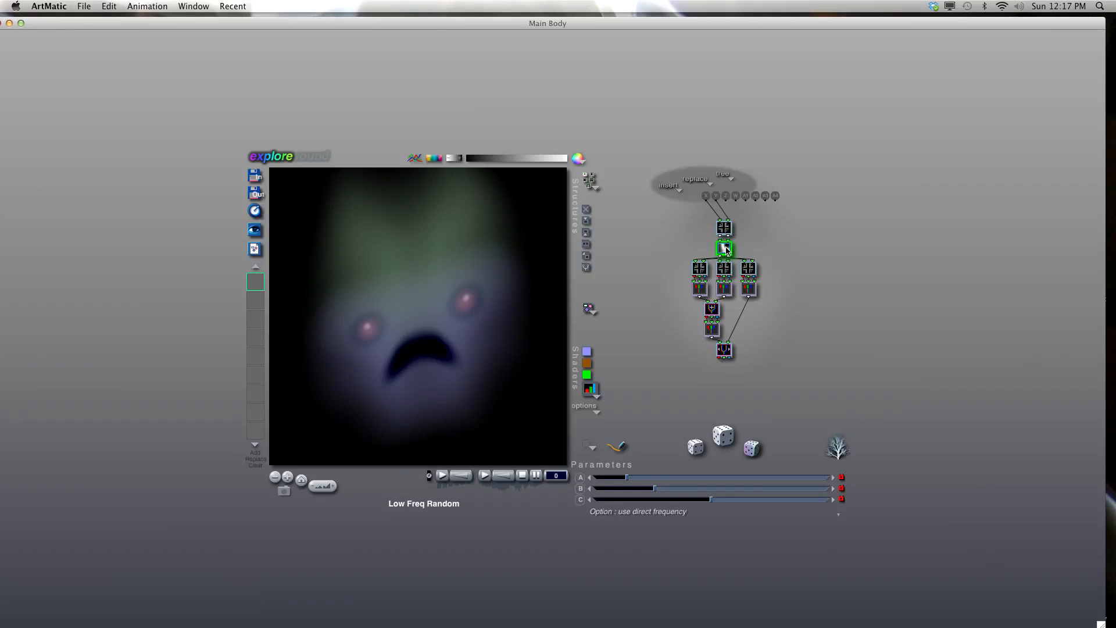
{"action": "key", "text": "super+z"}
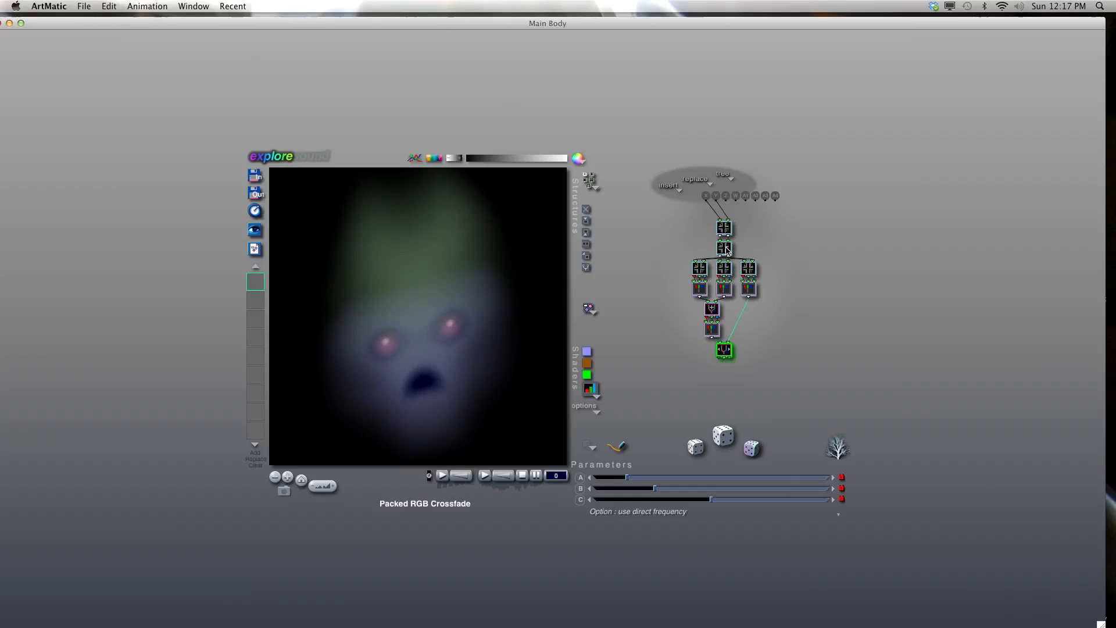
{"action": "double_click", "coordinate": [725, 248]}
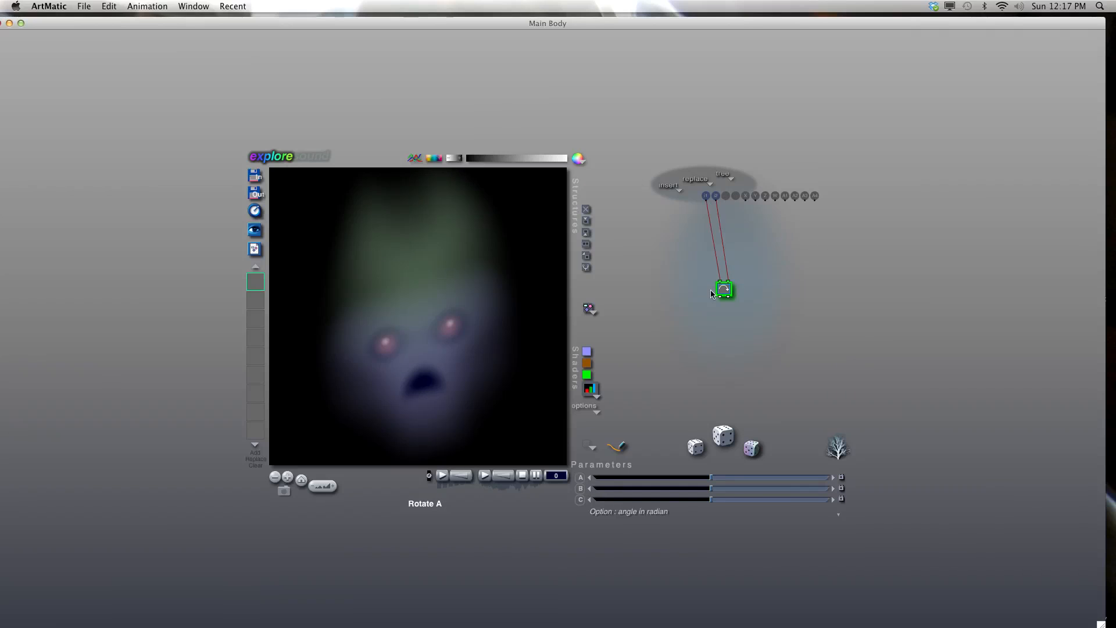
{"action": "left_click", "coordinate": [724, 289]}
{"action": "left_click", "coordinate": [990, 312]}
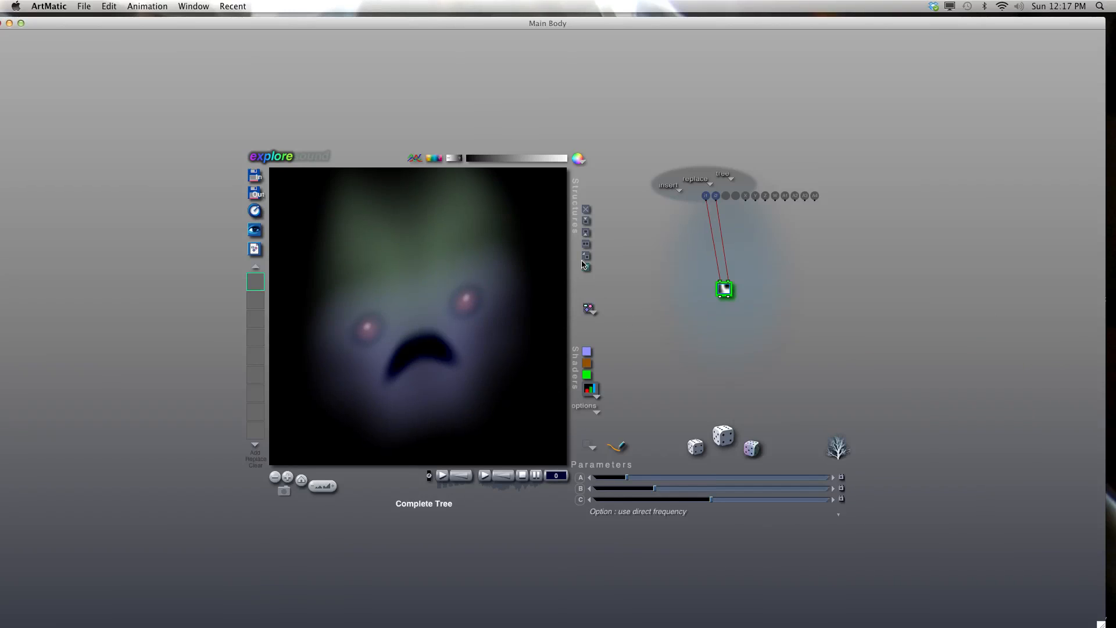
Add a Scale & Offset tile above this Low Freq Random, nudge the random tile's parameter C up, and return to the main tree.
{"action": "left_click", "coordinate": [586, 221]}
{"action": "left_click_drag", "start_coordinate": [724, 288], "coordinate": [753, 319]}
{"action": "left_click", "coordinate": [725, 314]}
{"action": "mouse_move", "coordinate": [712, 500]}
{"action": "left_mouse_down"}
{"action": "mouse_move", "coordinate": [683, 496]}
{"action": "mouse_move", "coordinate": [712, 493]}
{"action": "left_mouse_up"}
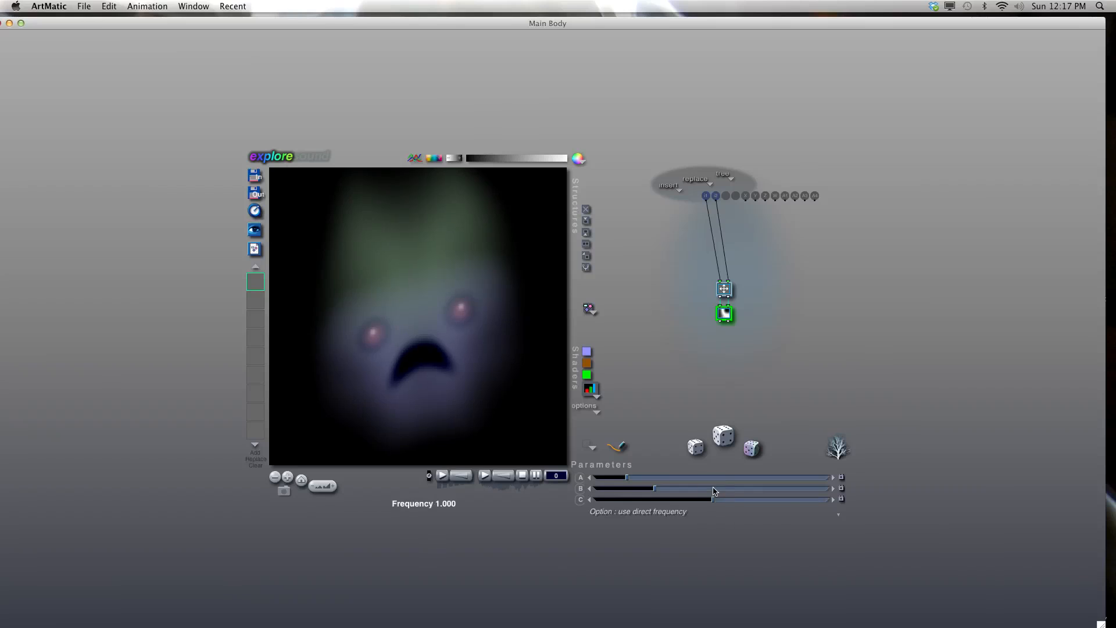
{"action": "left_click", "coordinate": [763, 308]}
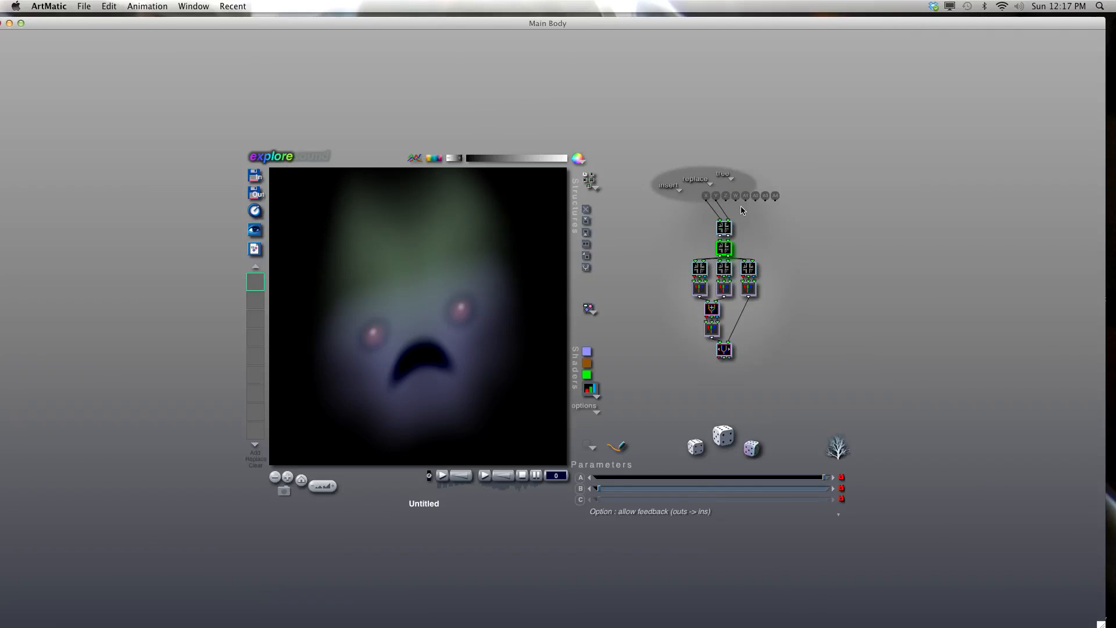
Lower the Frequency of the Low Freq Random inside the second compiled tree from the top, and return to the main tree.
{"action": "double_click", "coordinate": [724, 228]}
{"action": "left_click", "coordinate": [731, 317]}
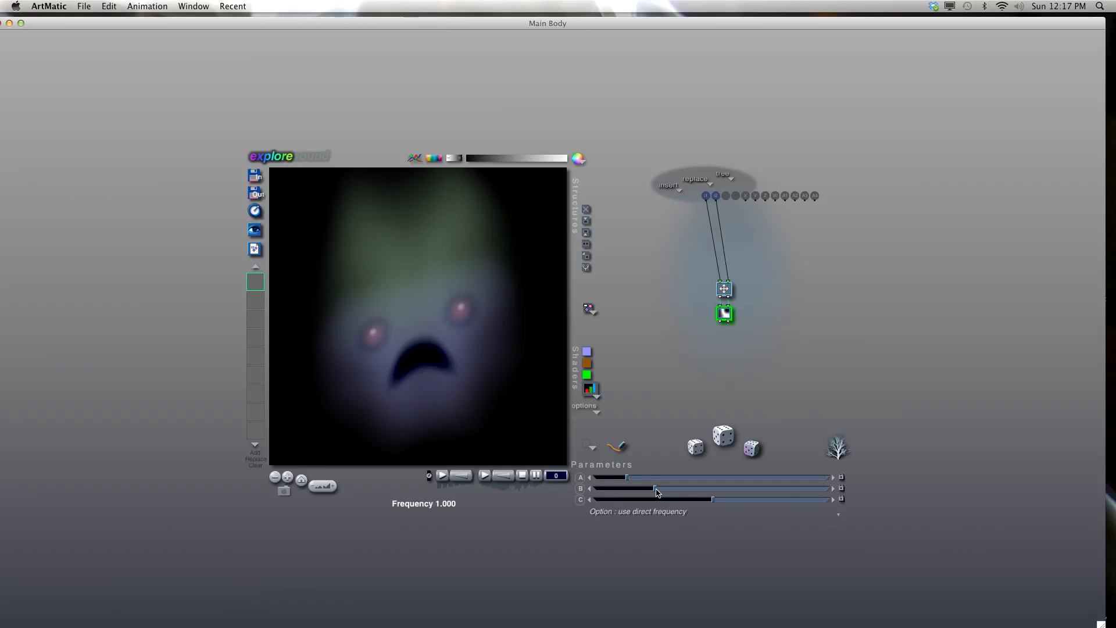
{"action": "left_click_drag", "start_coordinate": [655, 489], "coordinate": [626, 477]}
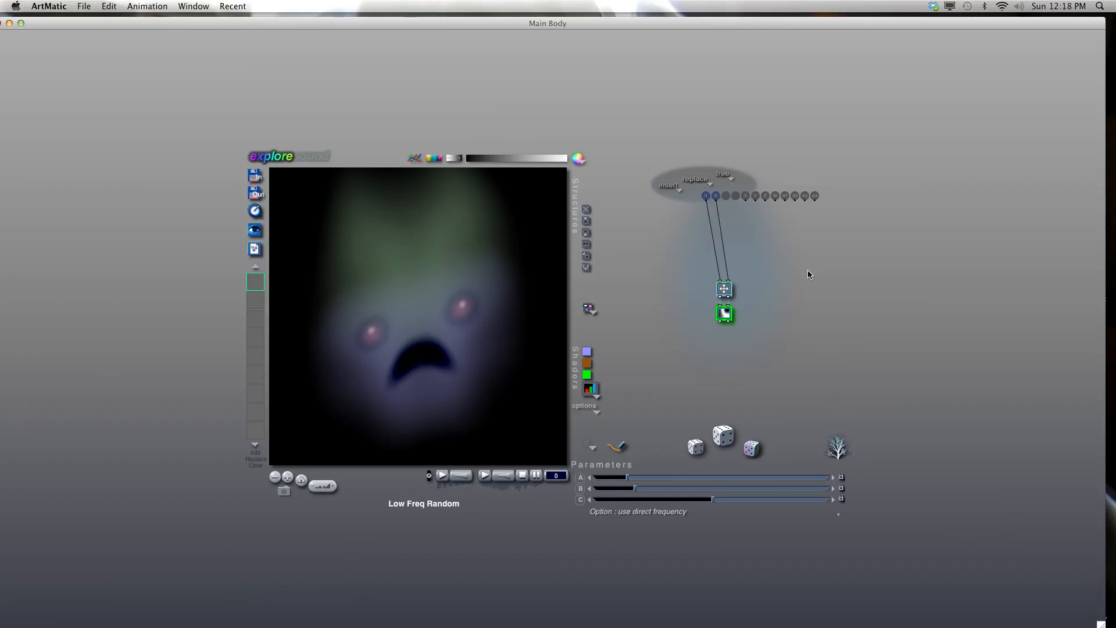
{"action": "left_click", "coordinate": [724, 383]}
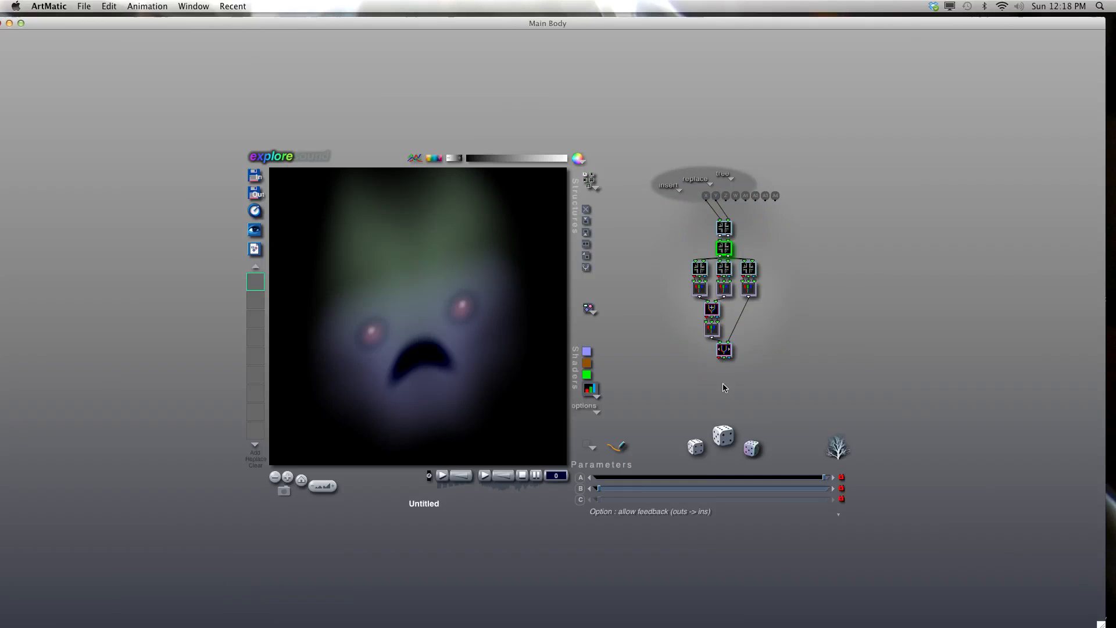
In the middle branch's compiled tree, insert a Spots displace tile directly above the first sub-branch's Gaussian Dot.
{"action": "double_click", "coordinate": [725, 269]}
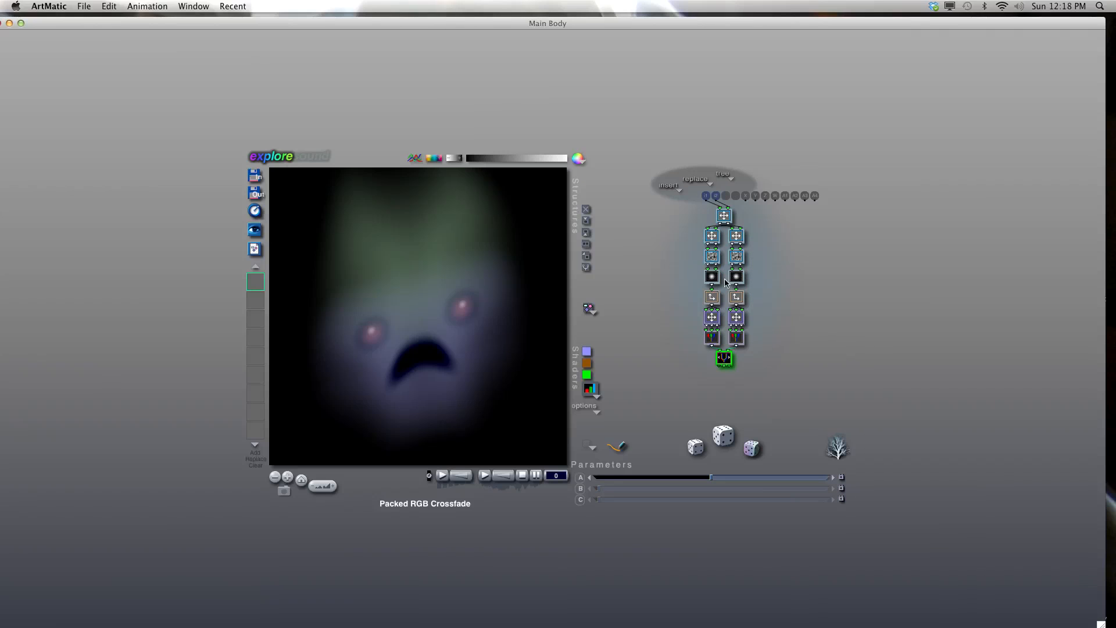
{"action": "left_click", "coordinate": [712, 256]}
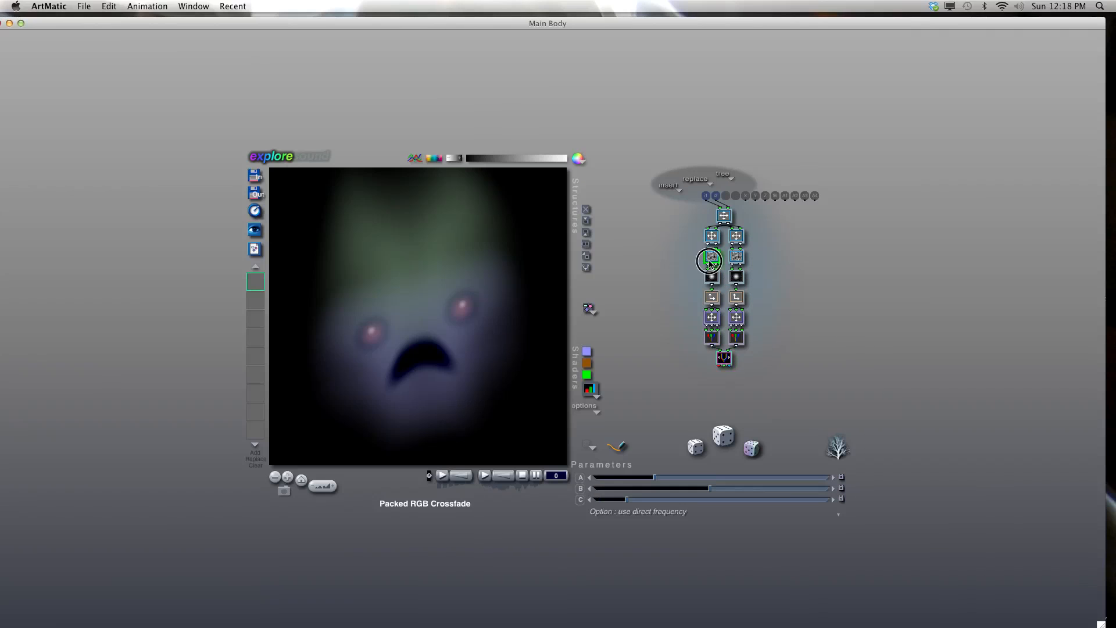
{"action": "left_click", "coordinate": [586, 226]}
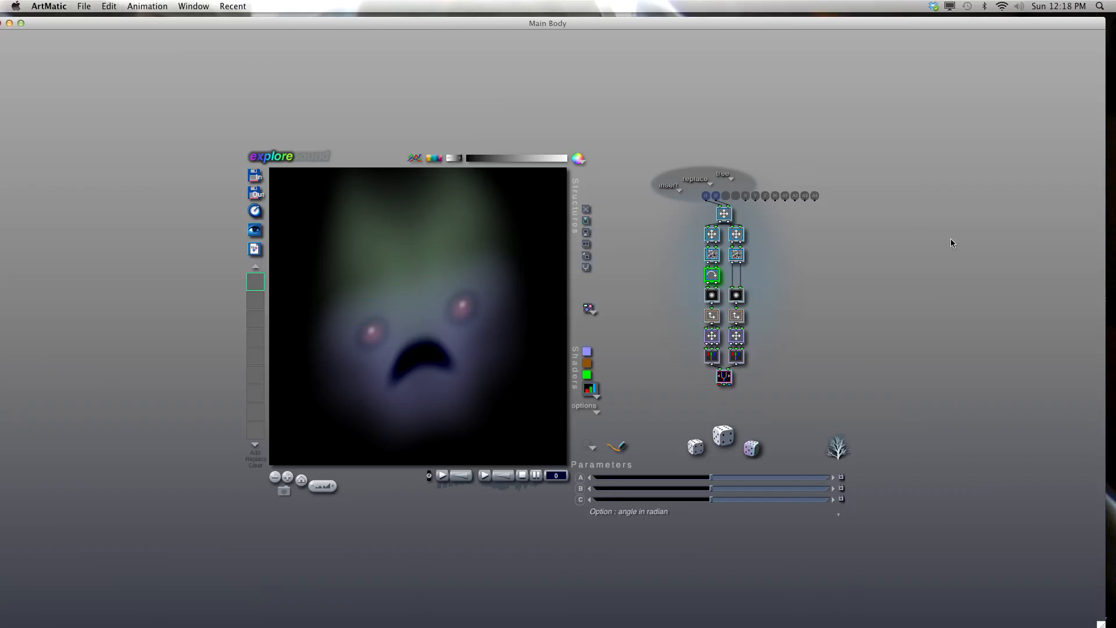
{"action": "double_click", "coordinate": [797, 259]}
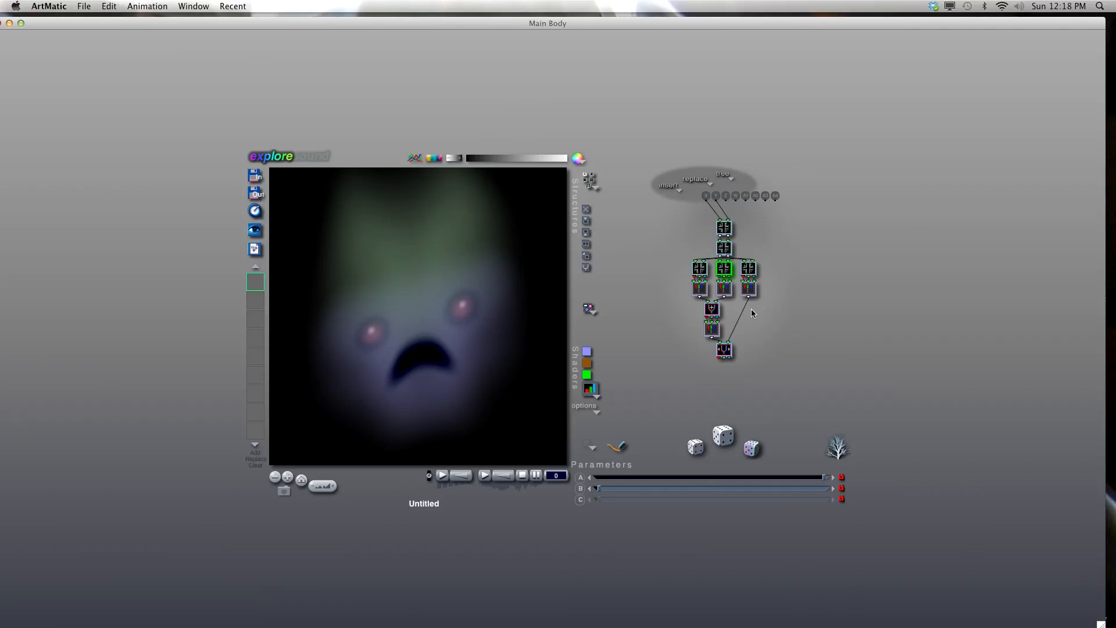
{"action": "double_click", "coordinate": [727, 271]}
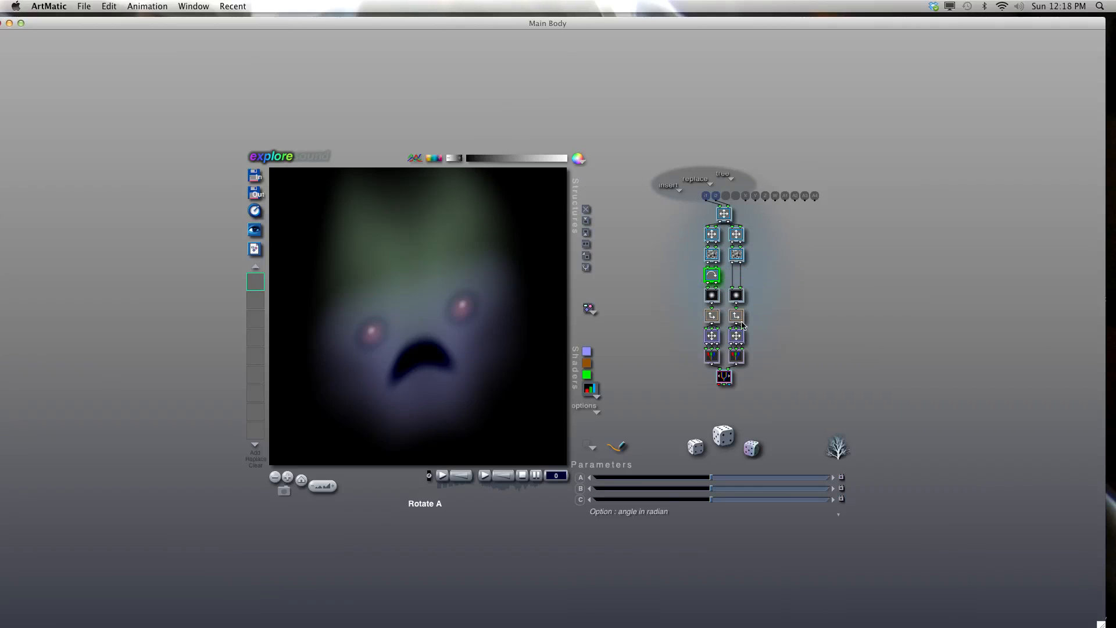
{"action": "left_click", "coordinate": [719, 283]}
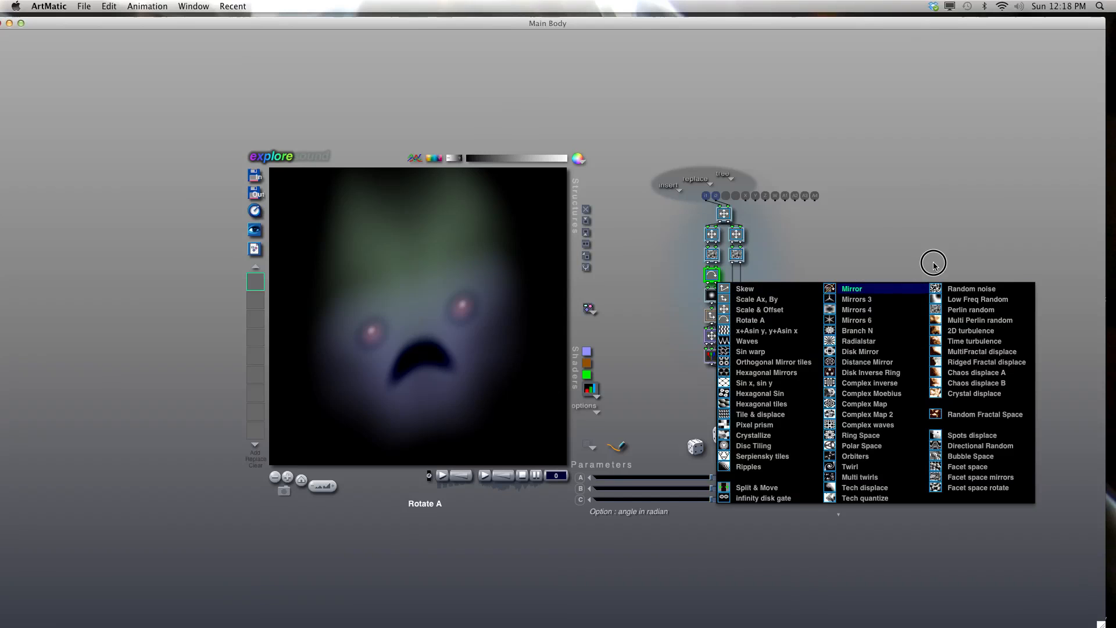
{"action": "left_click", "coordinate": [967, 436]}
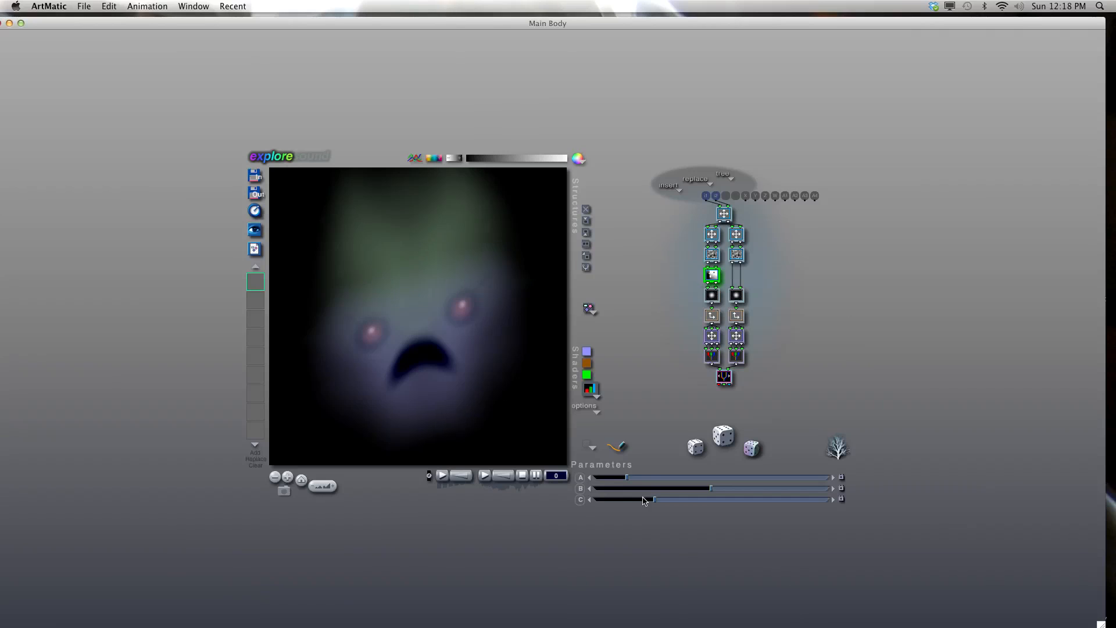
Shape the top of the head by raising the Spots displace tile's parameter A, lowering parameter C and raising its Phase.
{"action": "left_click_drag", "start_coordinate": [646, 478], "coordinate": [728, 484]}
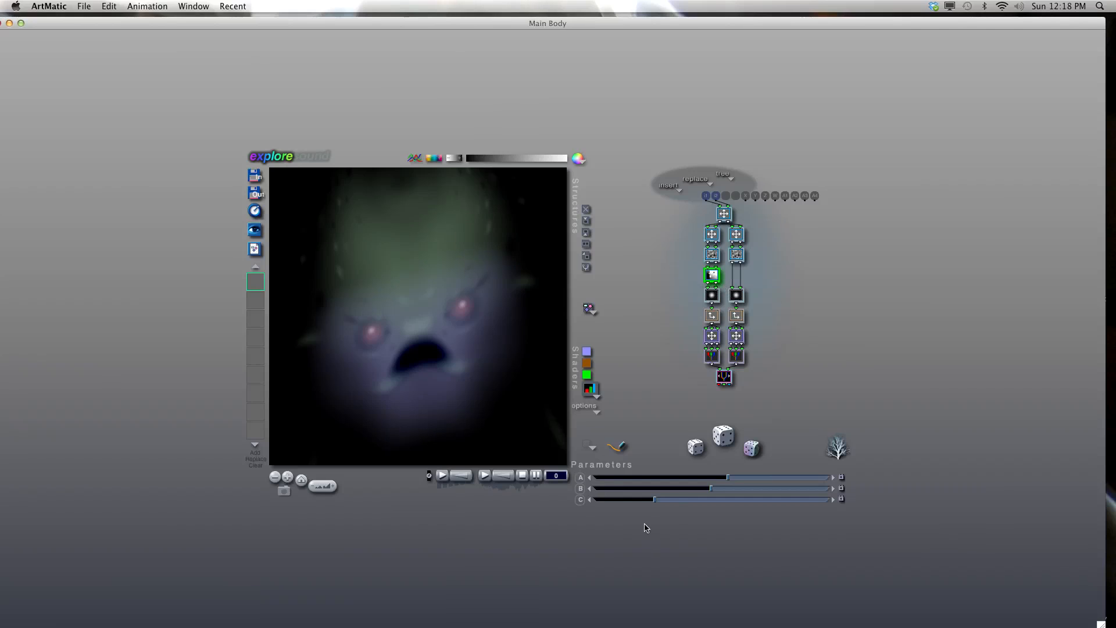
{"action": "left_click_drag", "start_coordinate": [654, 500], "coordinate": [615, 501]}
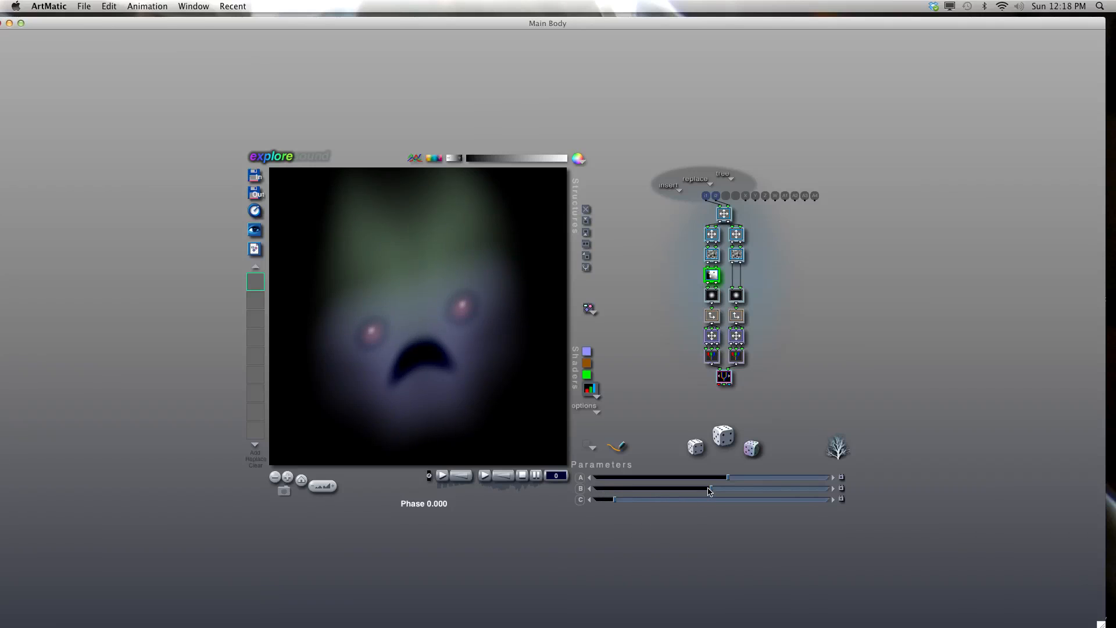
{"action": "left_click_drag", "start_coordinate": [709, 490], "coordinate": [650, 493]}
{"action": "left_click_drag", "start_coordinate": [655, 494], "coordinate": [771, 496]}
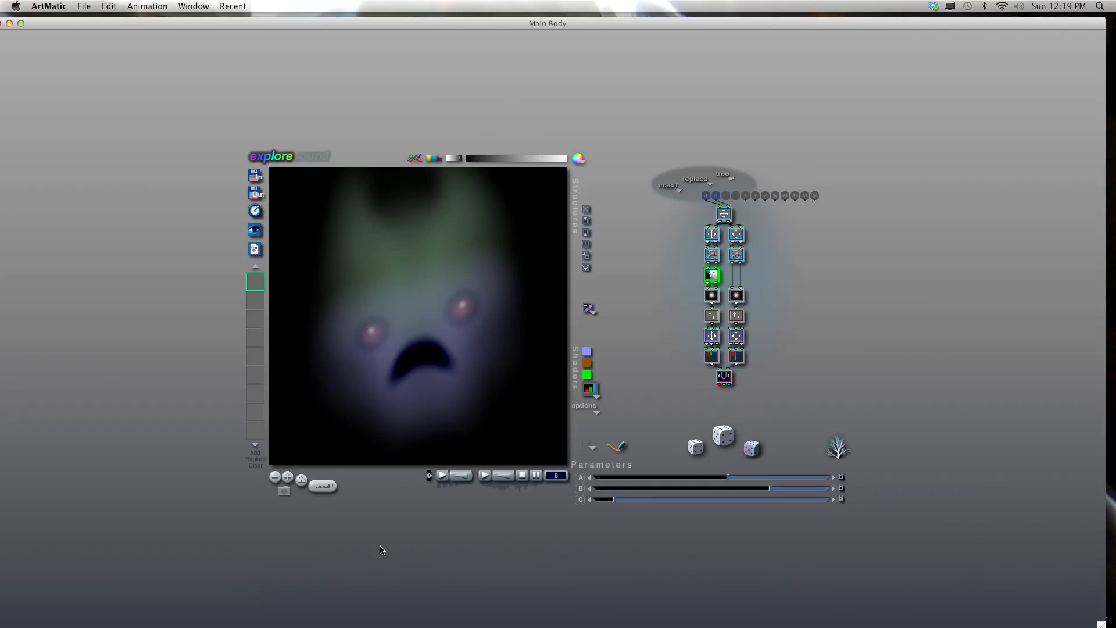
{"action": "left_click_drag", "start_coordinate": [318, 487], "coordinate": [308, 493]}
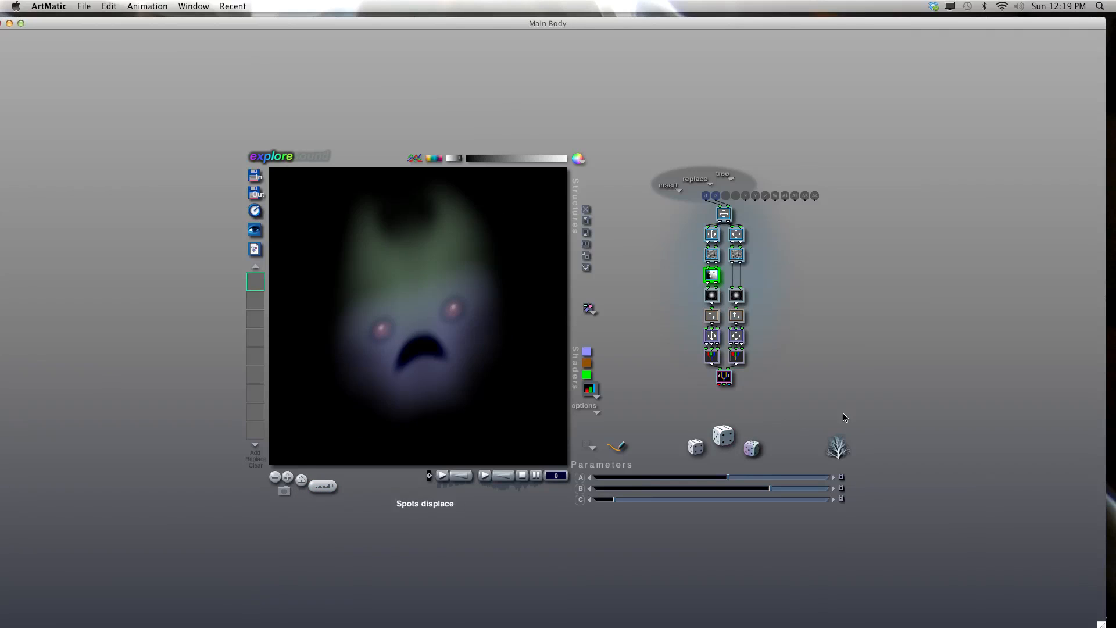